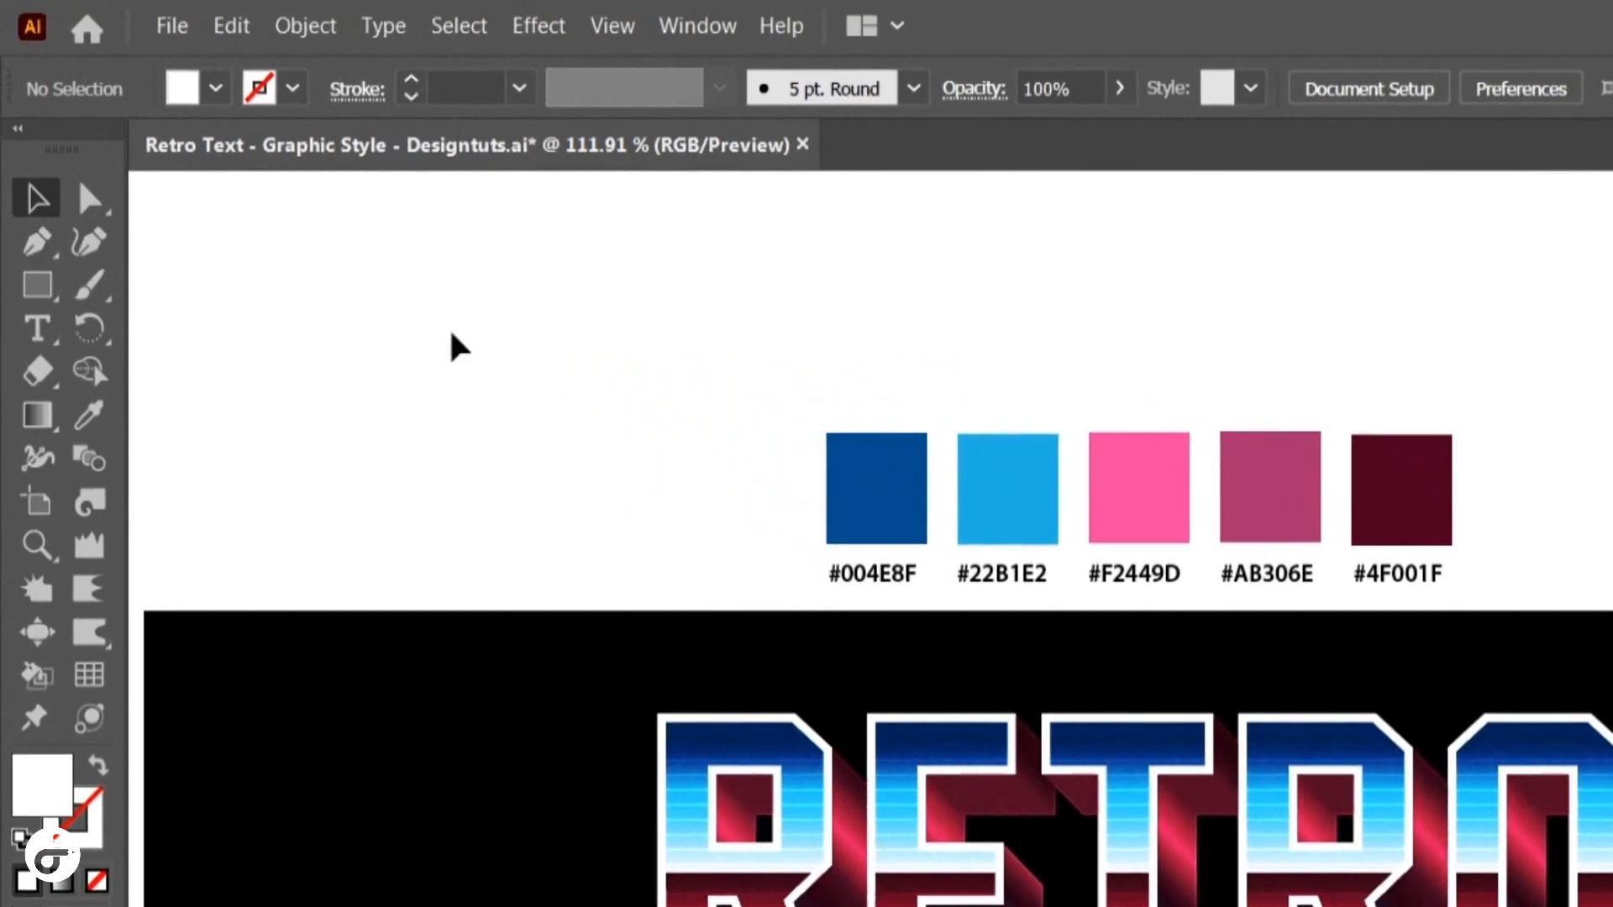
Draw a long thin rectangle above the RETRO lettering, spanning its width, and fill it with a linear gradient
left_click(37, 285)
mouse_move(653, 636)
left_mouse_down()
mouse_move(984, 668)
mouse_move(1609, 677)
left_mouse_up()
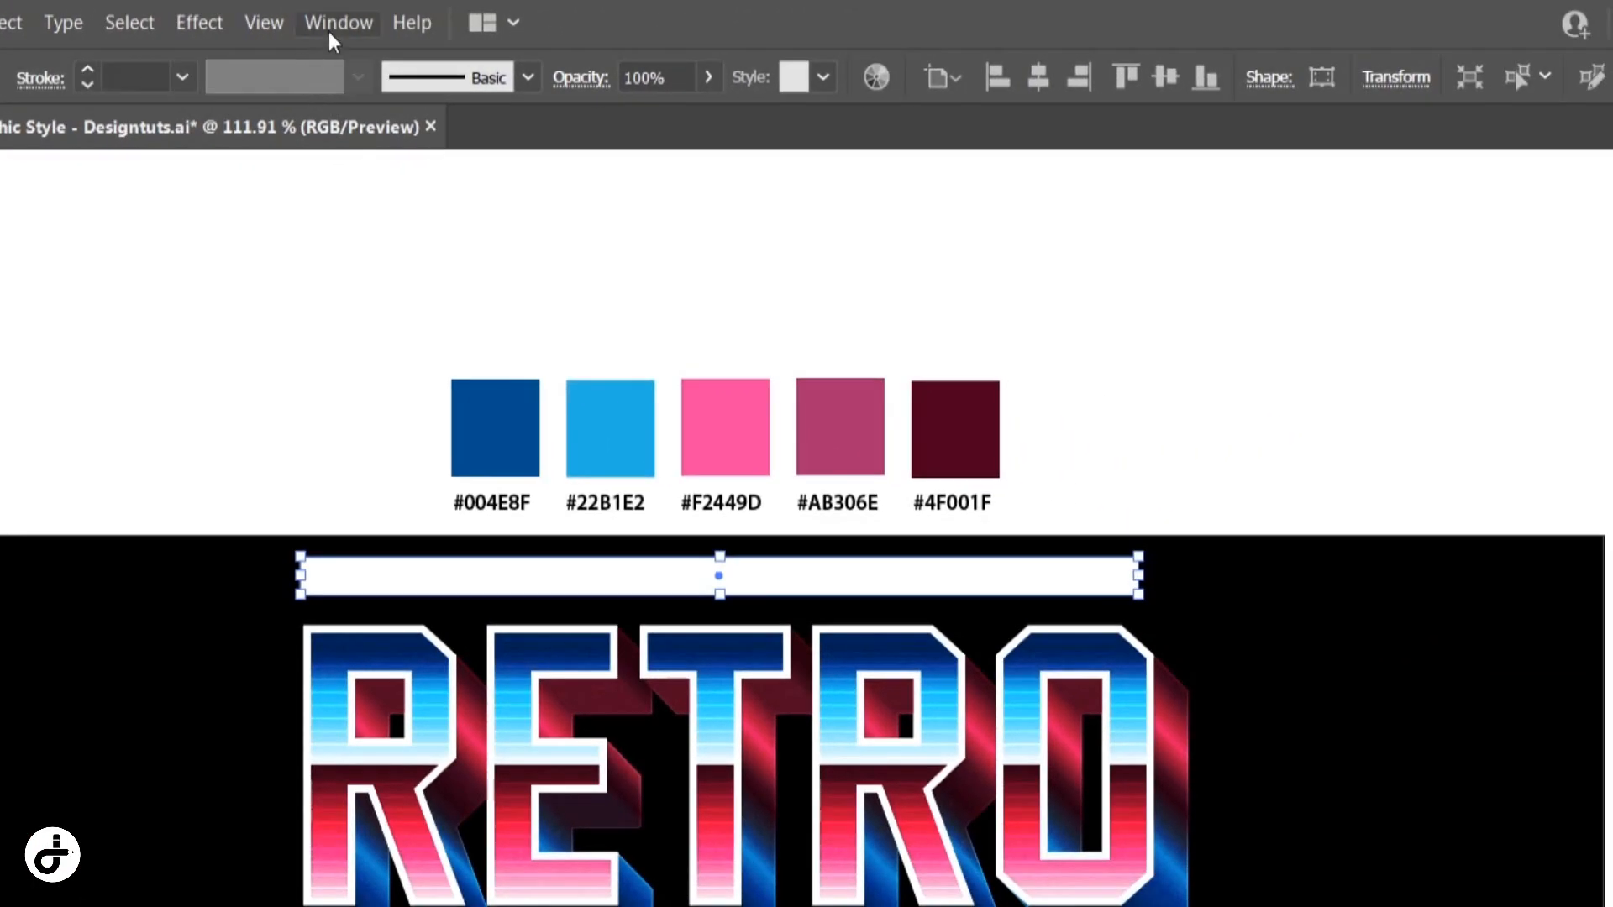
left_click(342, 34)
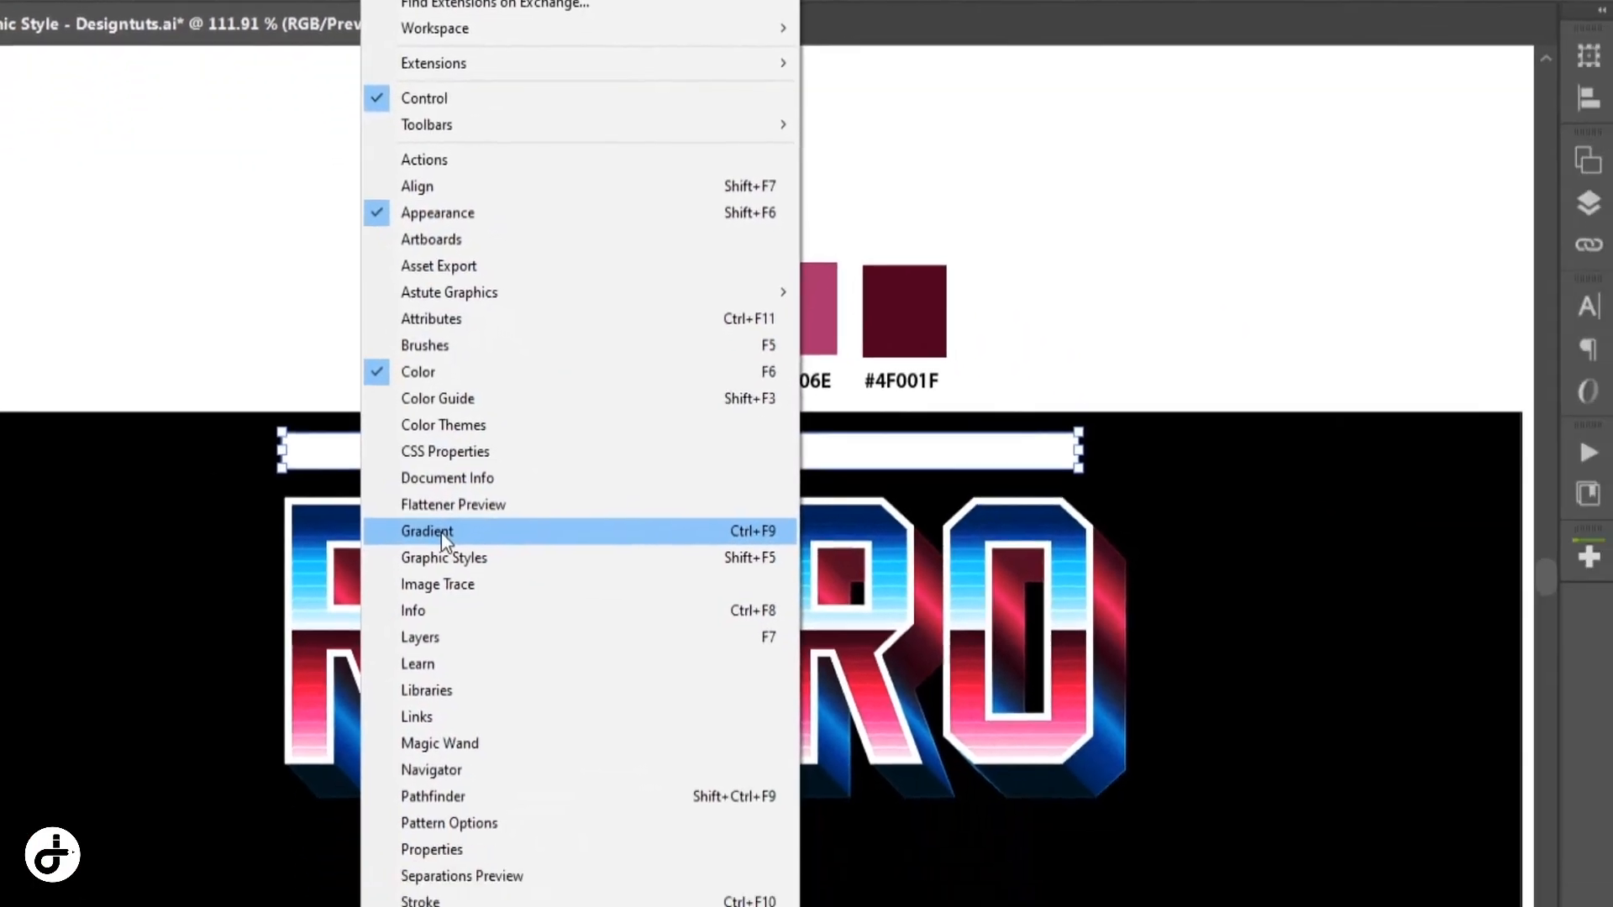
left_click(467, 661)
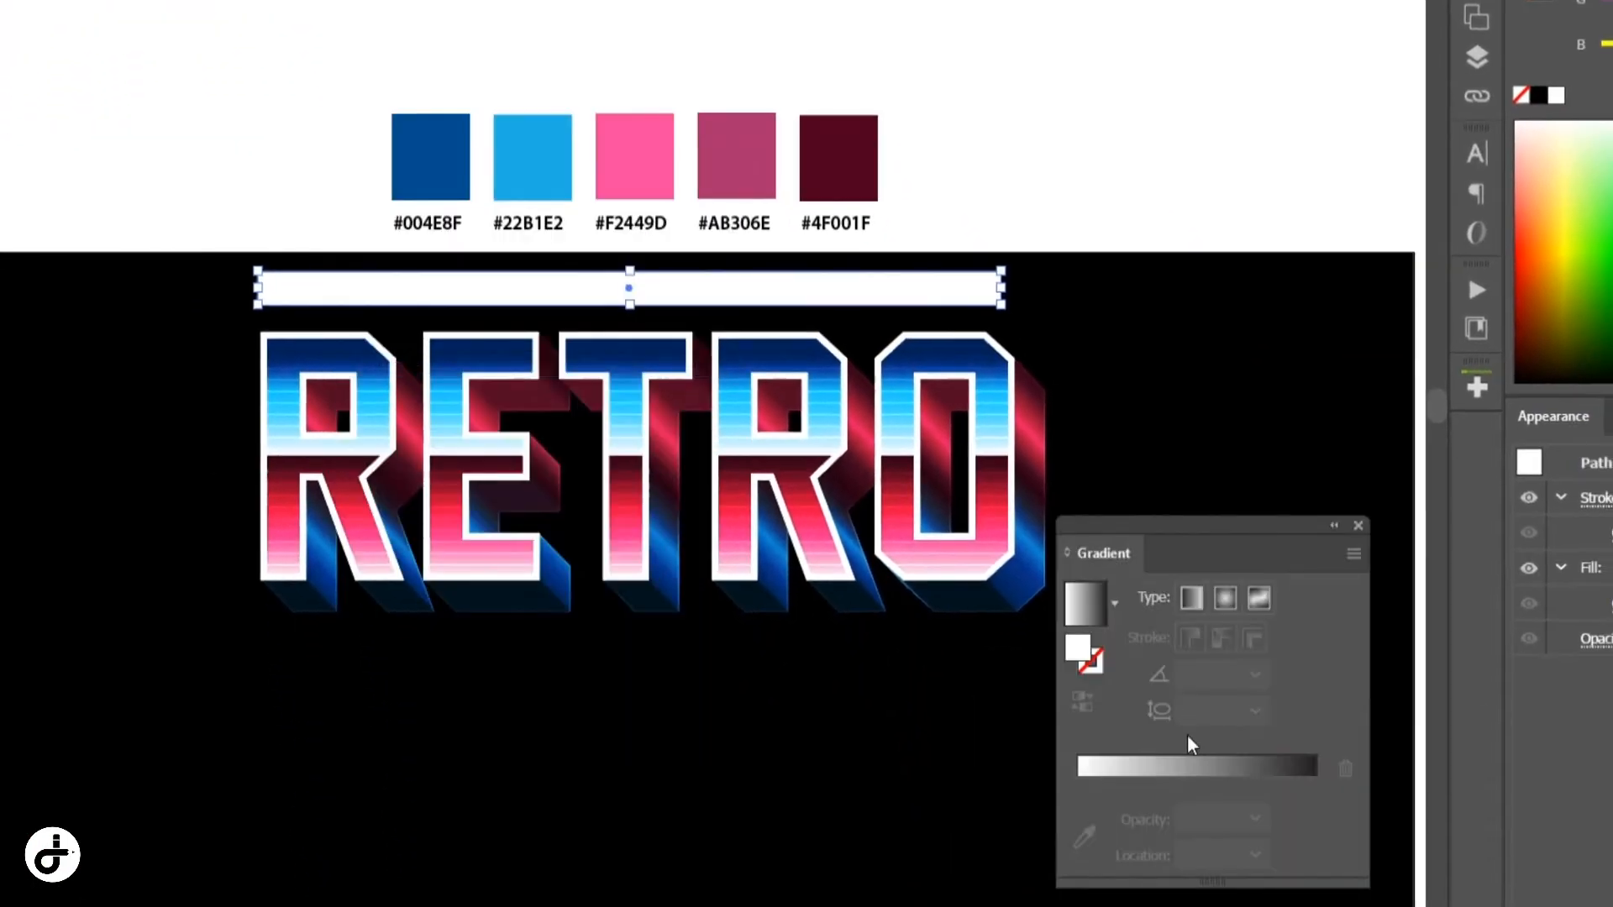
left_click(1193, 774)
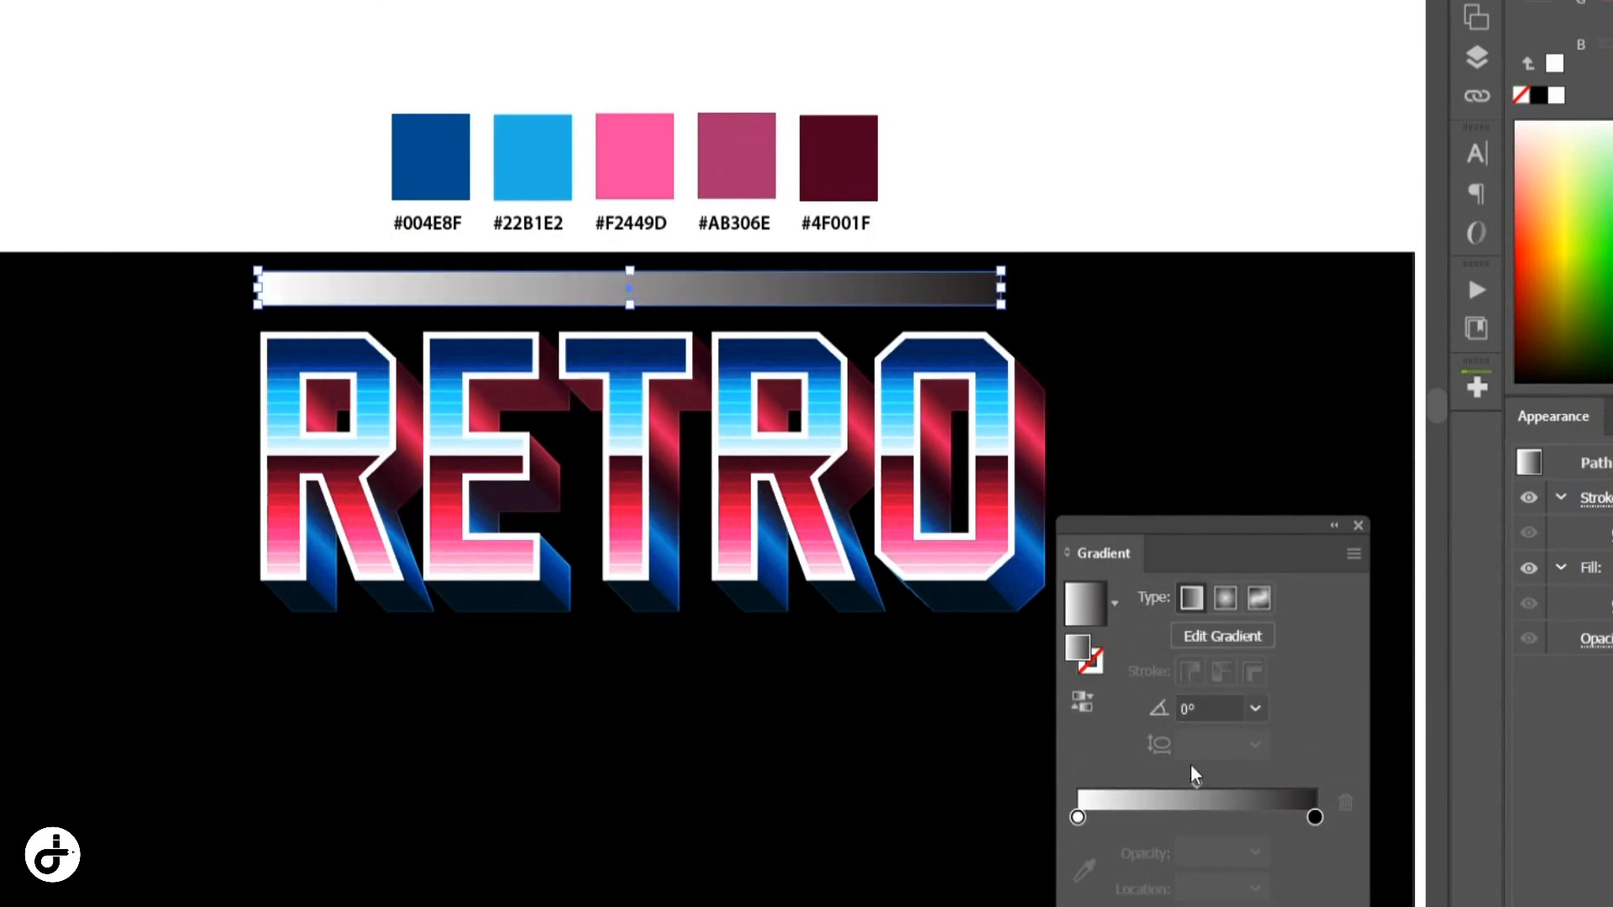
Set the gradient's first stop to the #004E8F sample colour and add a #22B1E2 stop at about 15%
left_click(1078, 817)
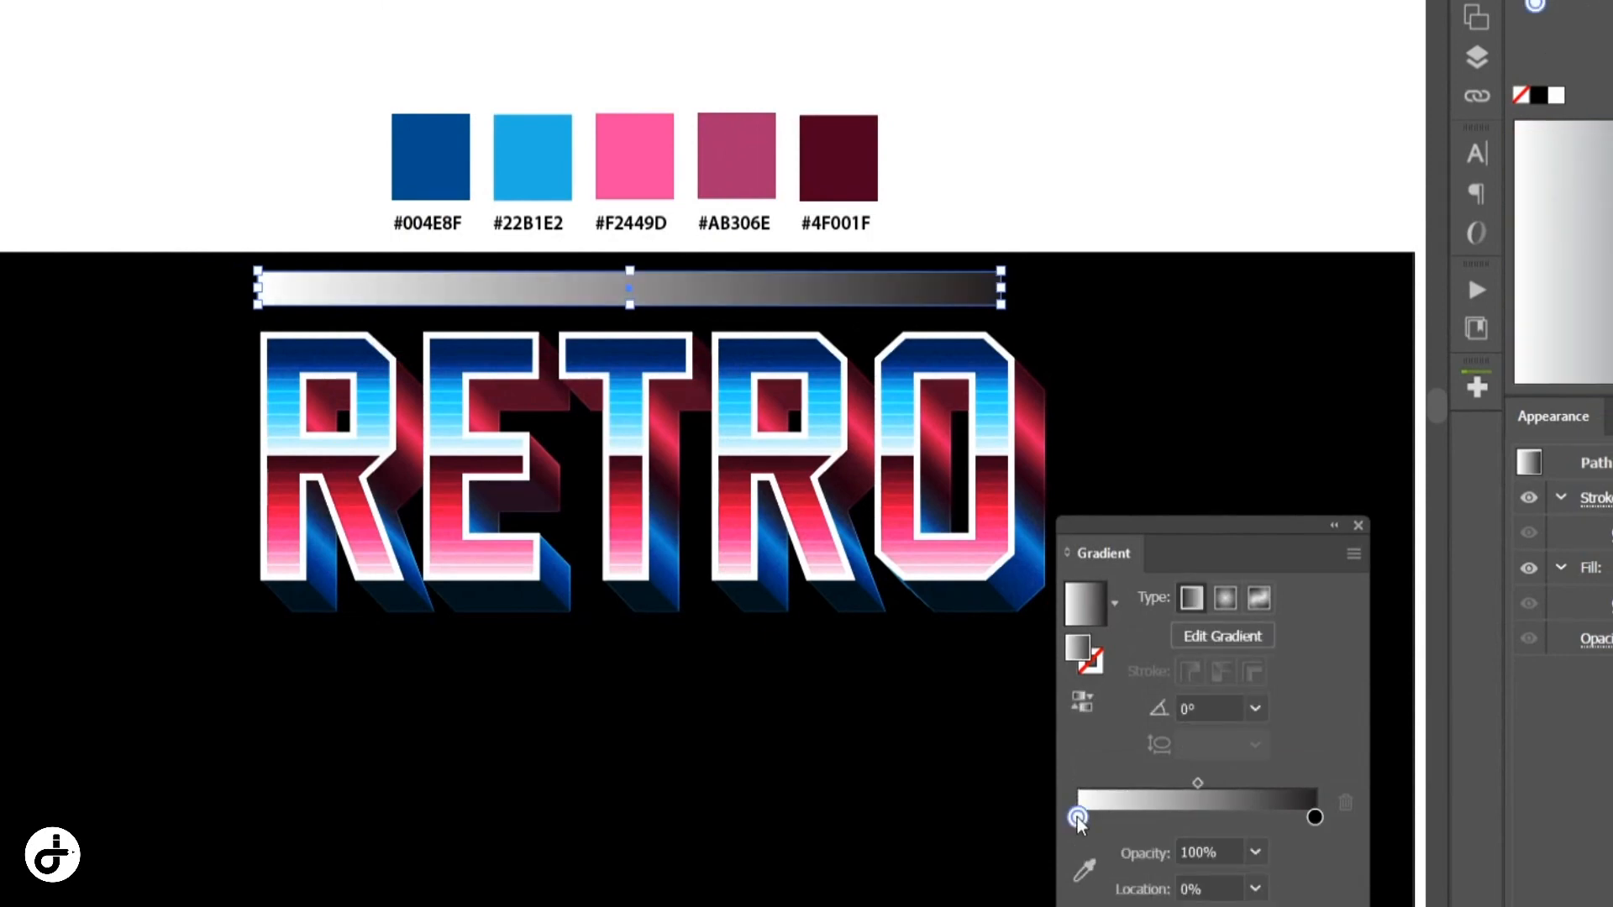
left_click(1084, 869)
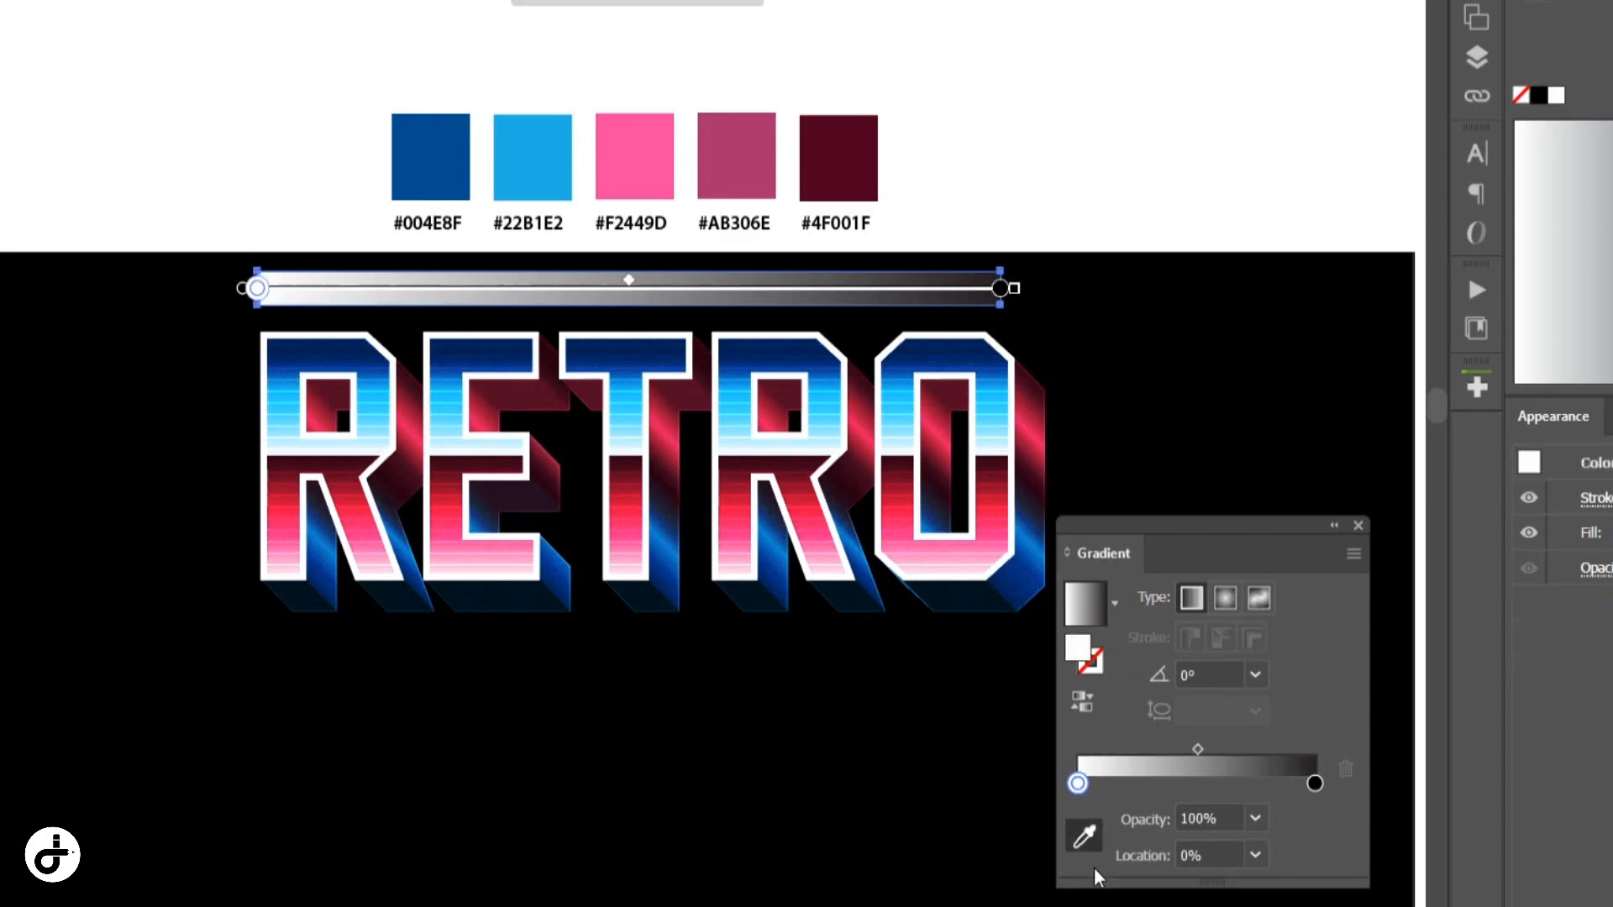
left_click(438, 168)
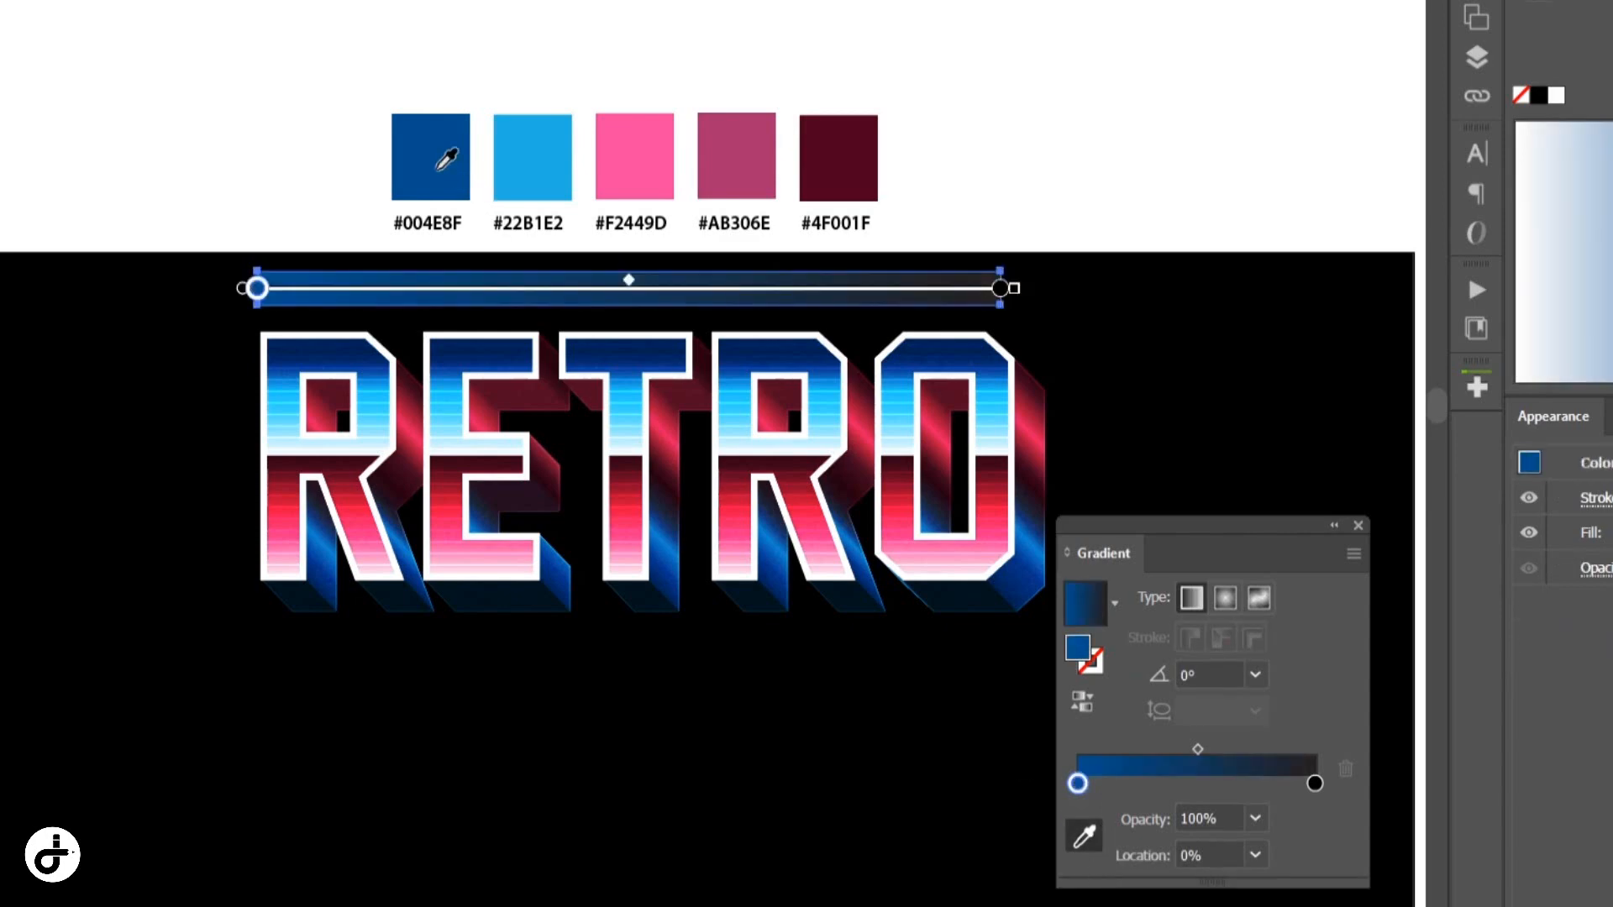
left_click(1113, 783)
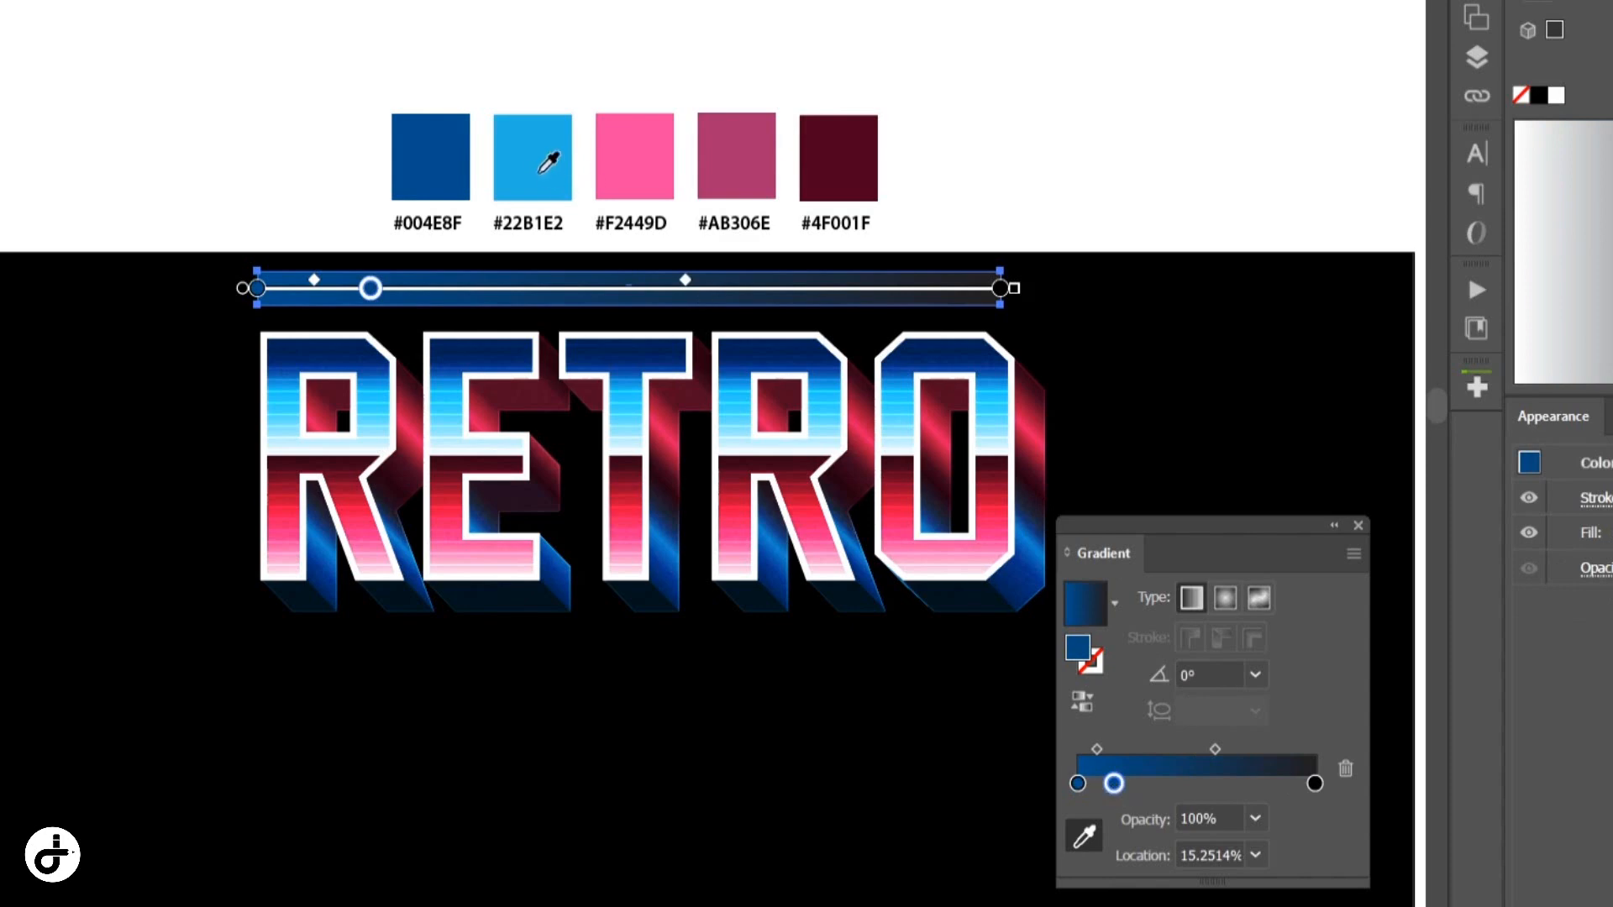
left_click(539, 166)
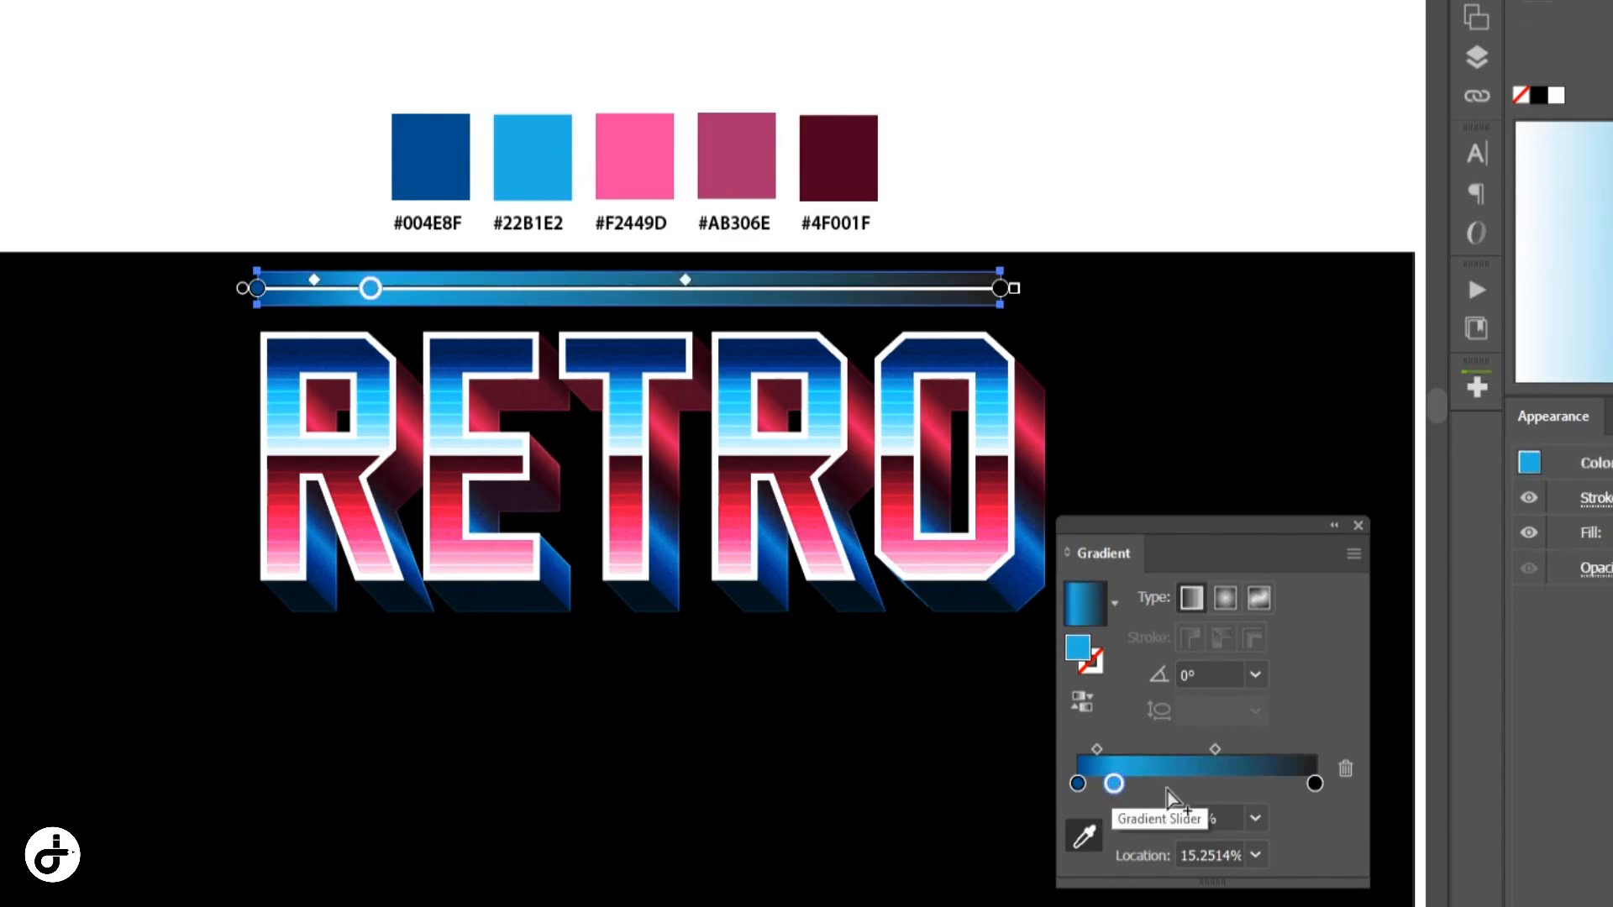
Add a white gradient stop at about 34% and a #F2449D pink stop at about 49%
left_click(1158, 783)
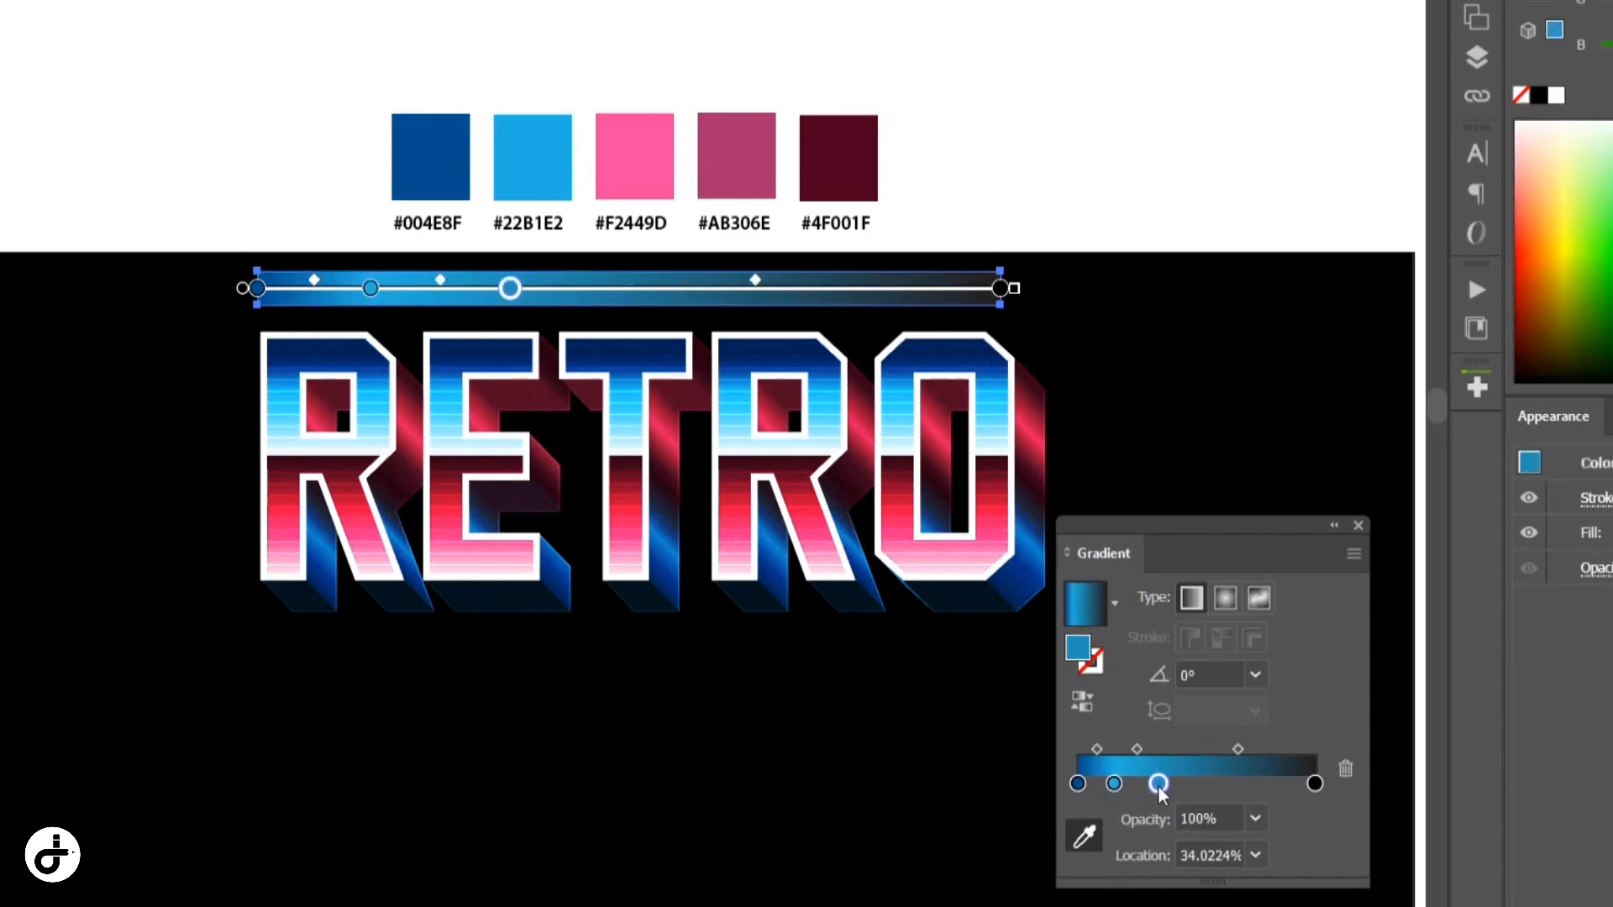
left_click(1559, 97)
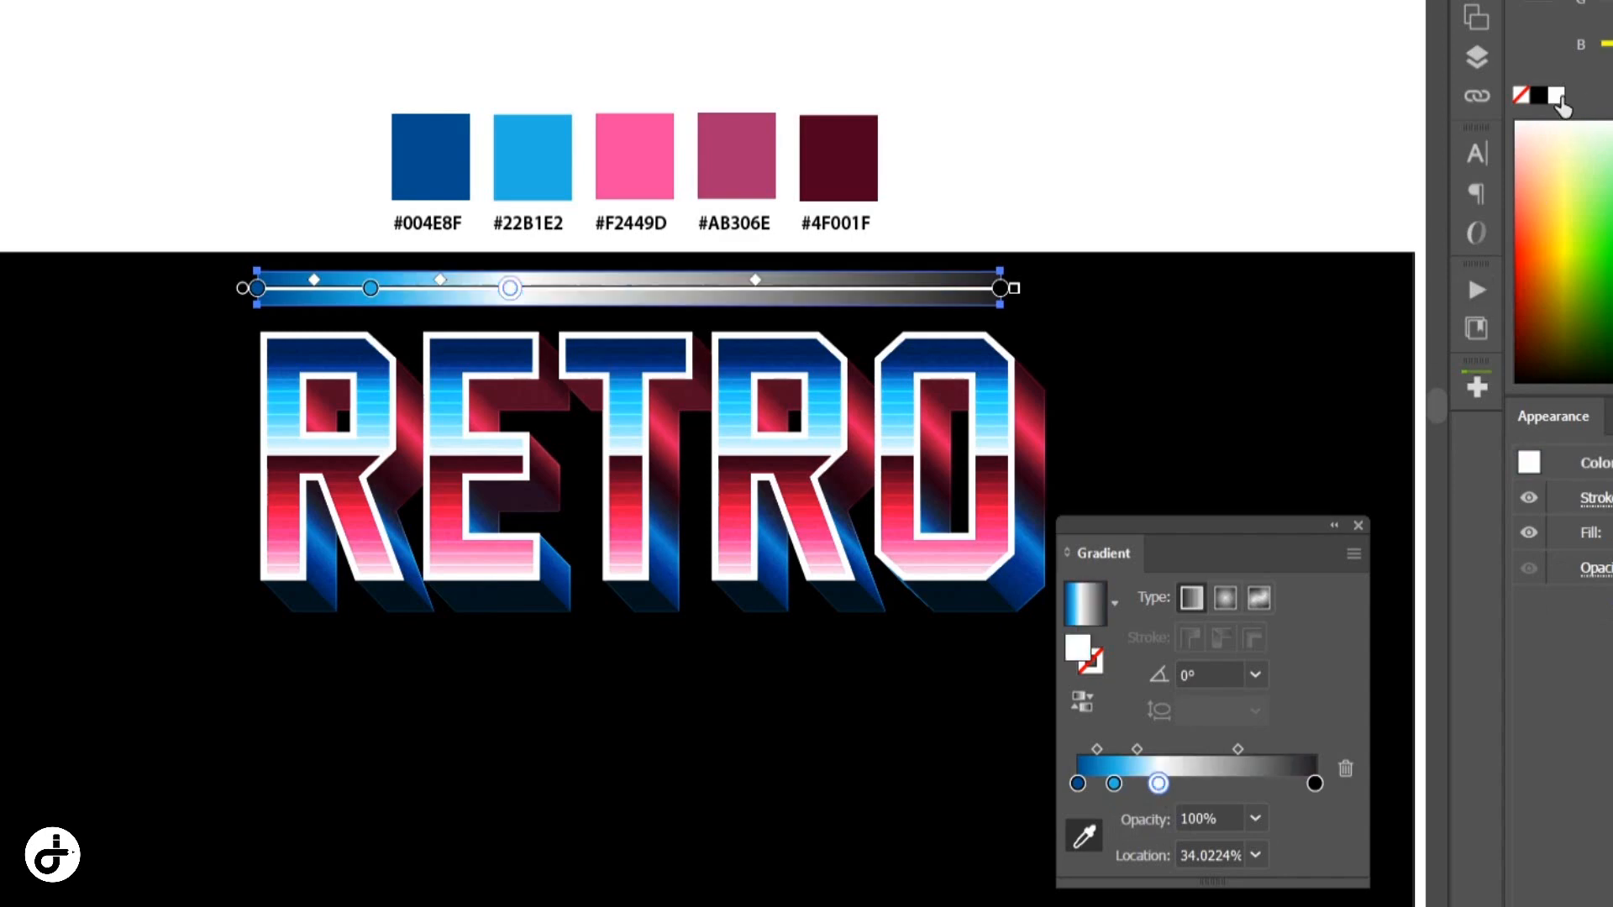
left_click(1196, 787)
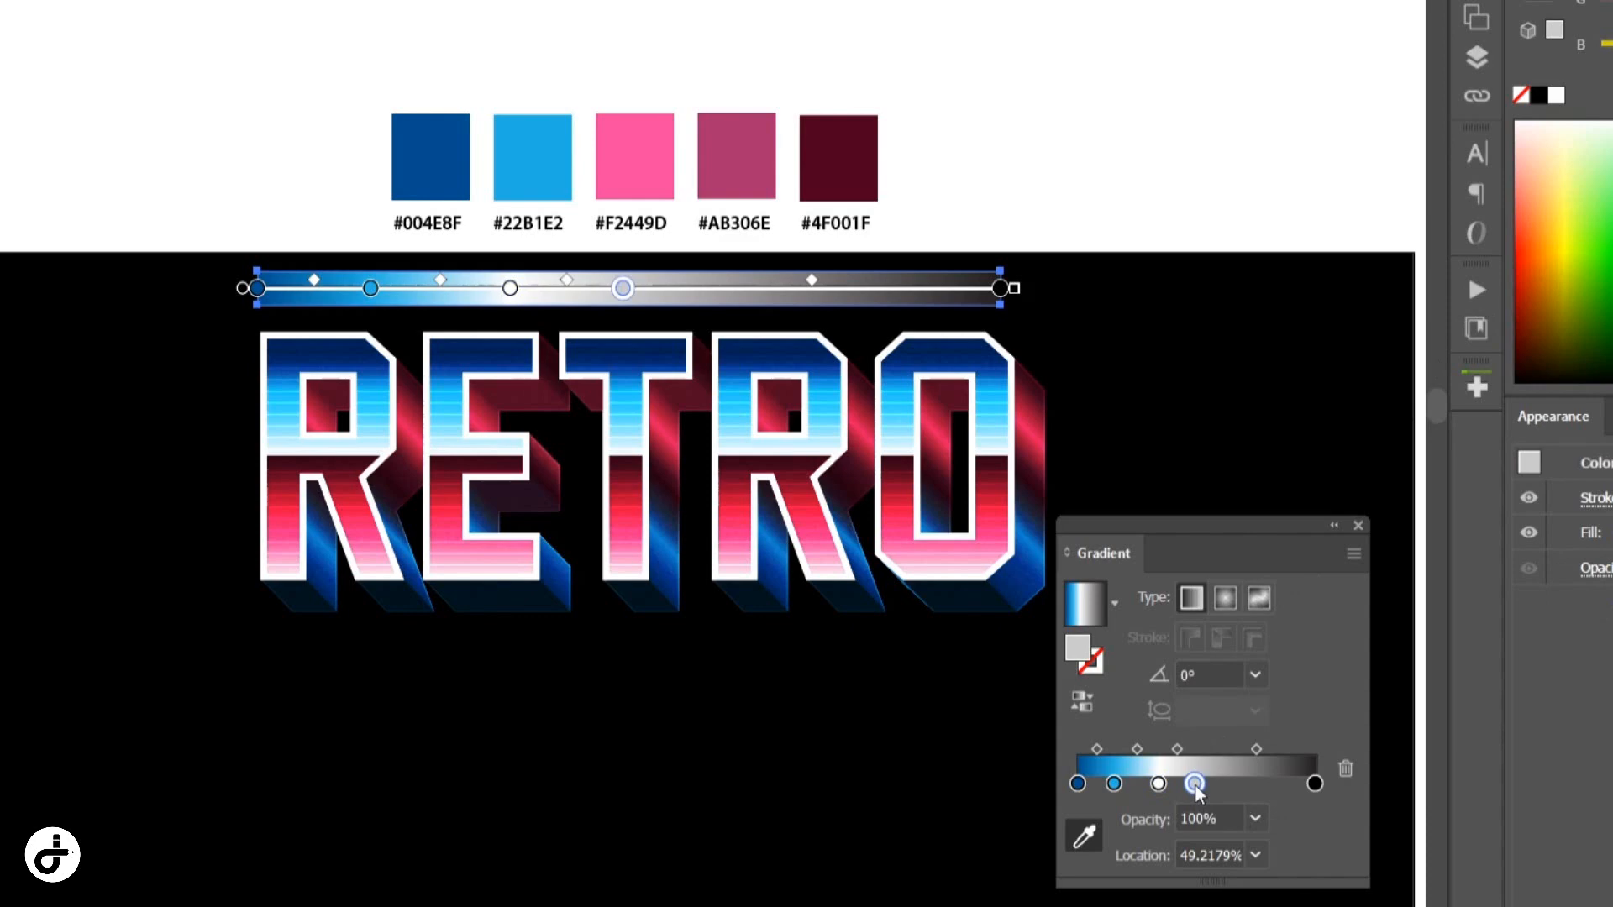
key("i")
left_click(639, 156, "shift")
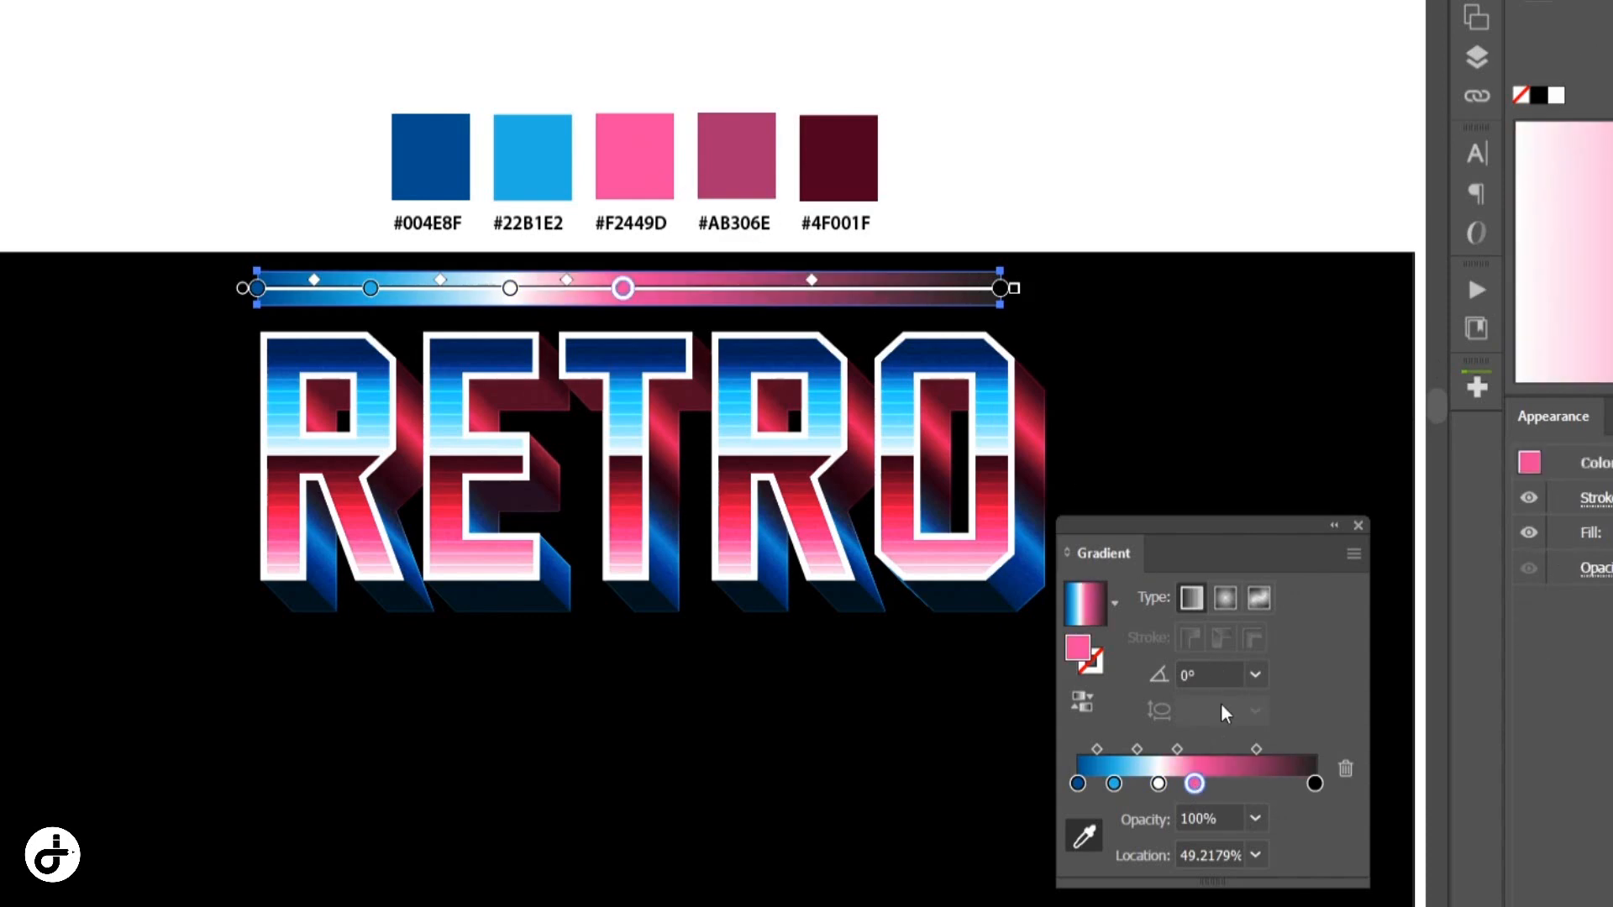
Complete the gradient with #AB306E and #4F001F stops at about 65% and 83% and a white end stop
left_click(1232, 781)
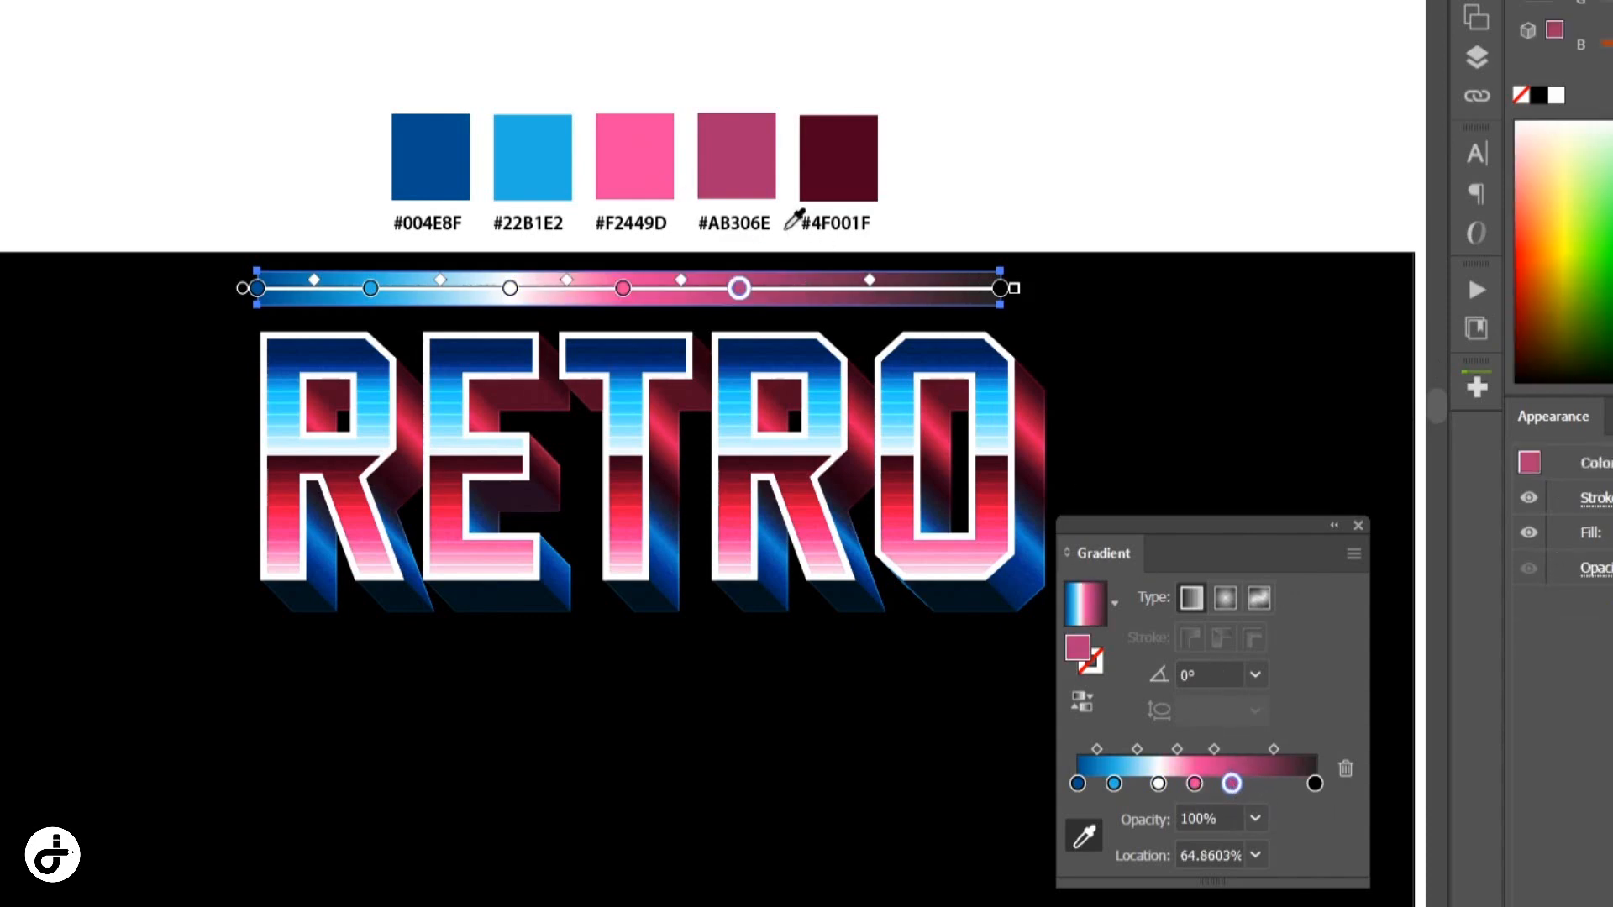
left_click(747, 162, "shift")
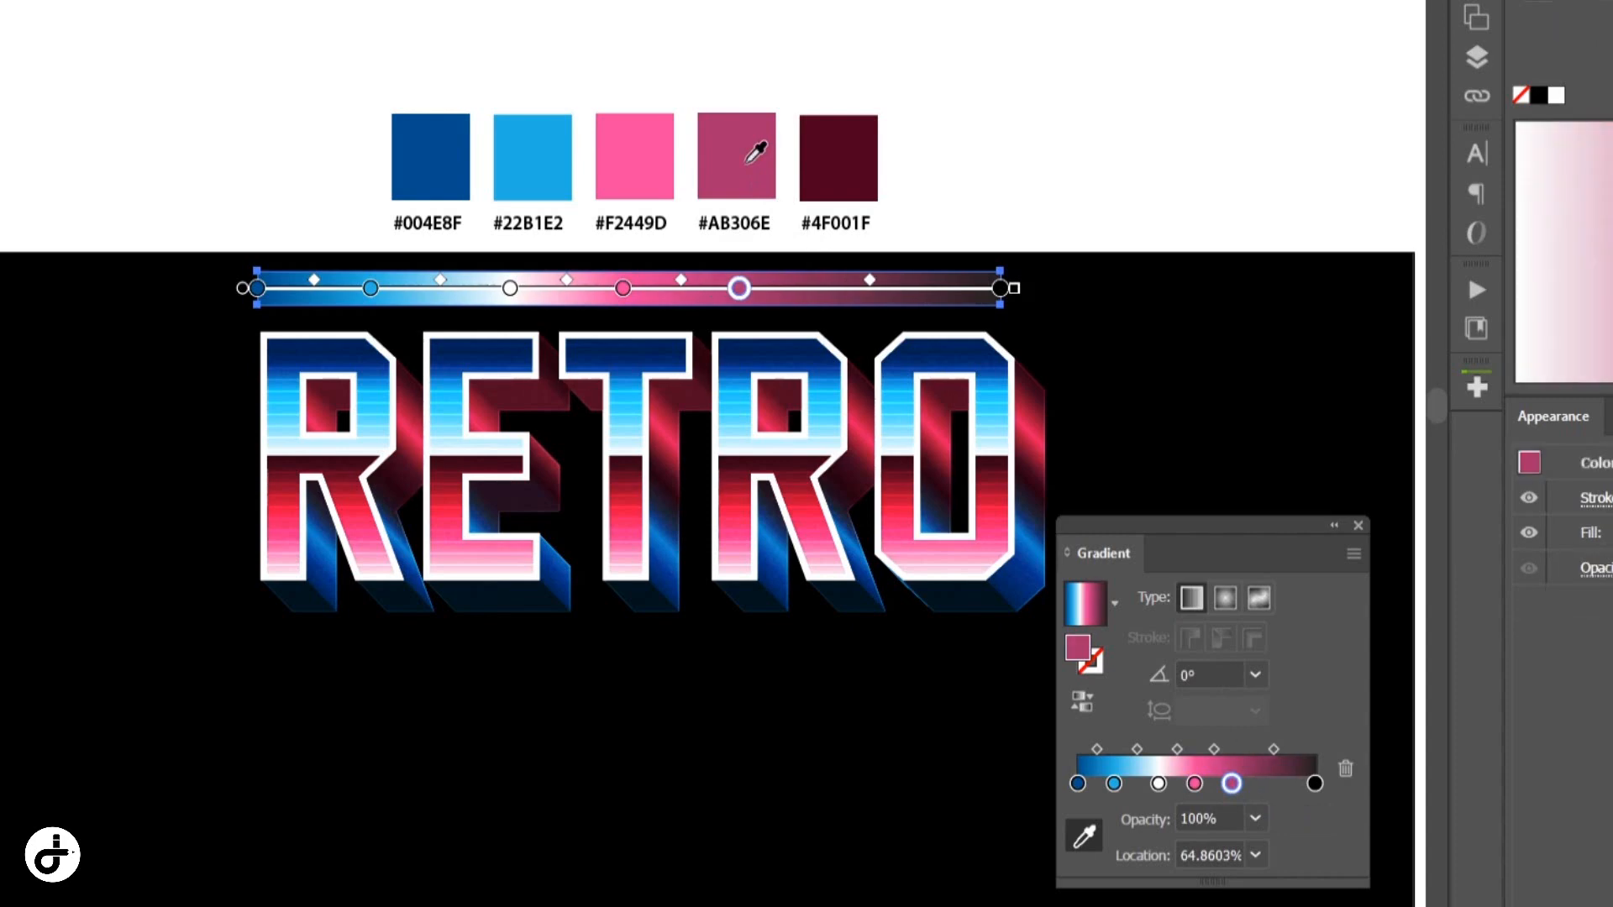
left_click(1276, 783)
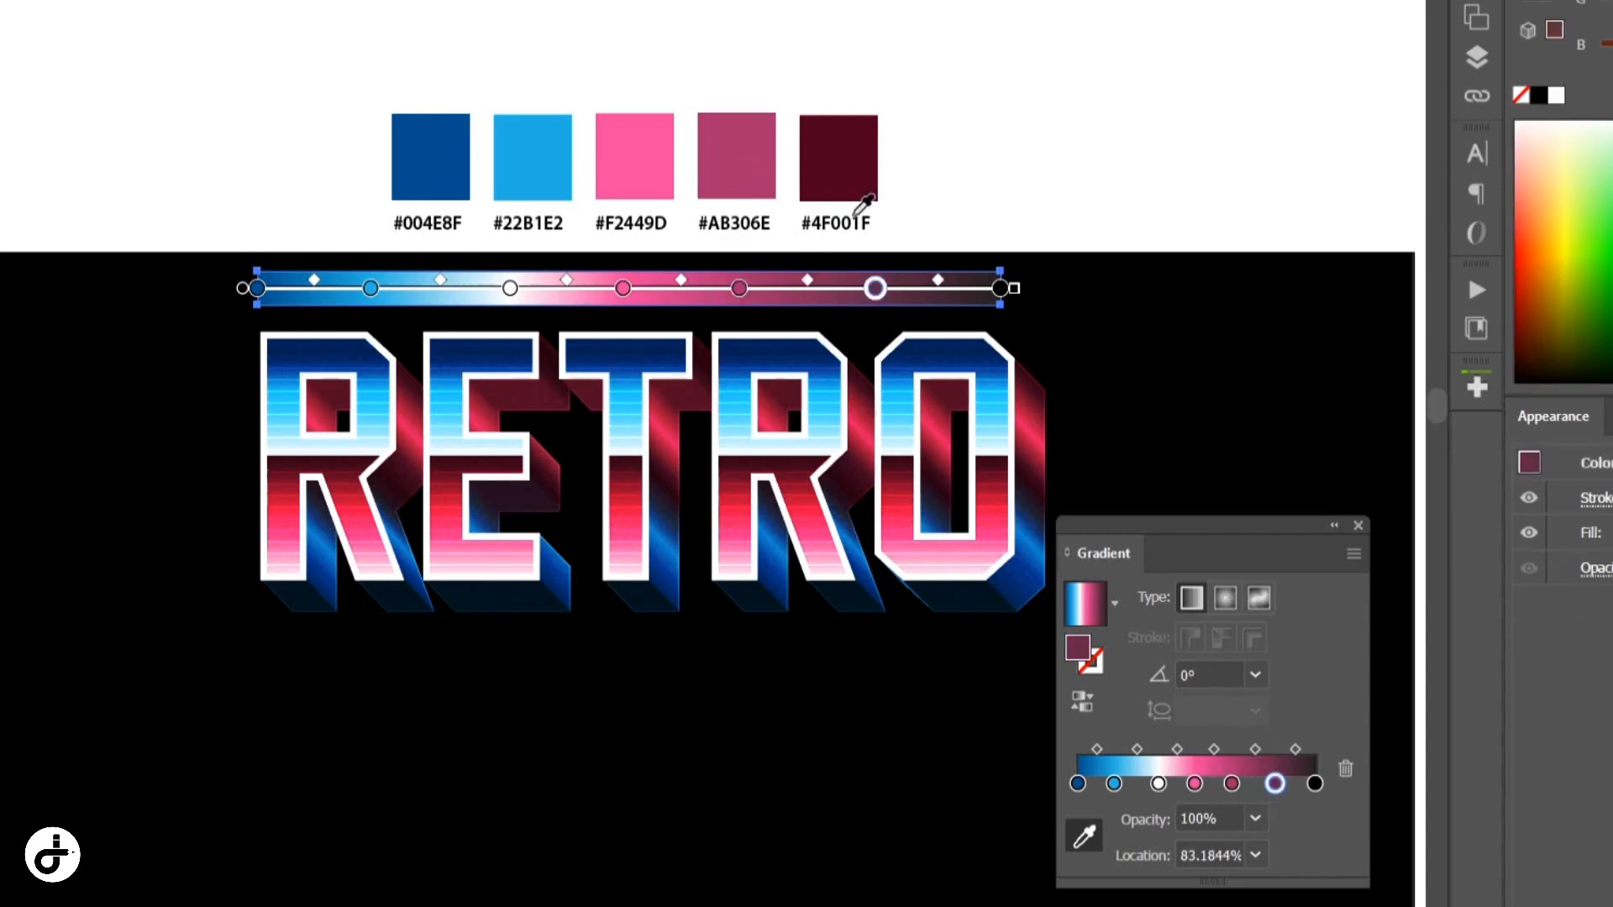
left_click(838, 174, "shift")
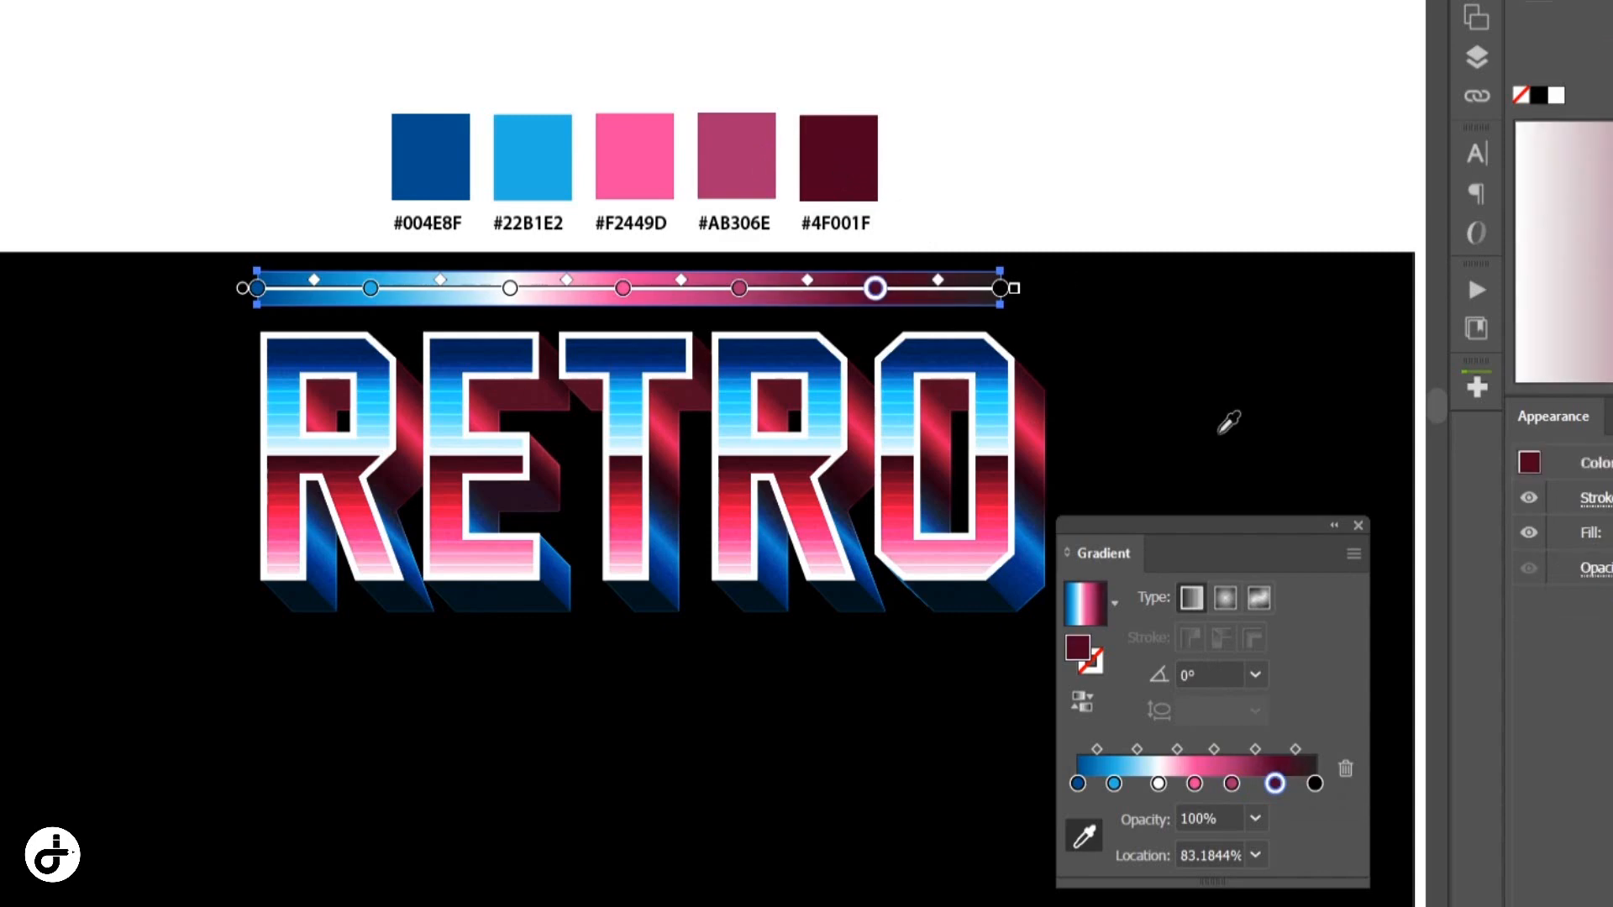
left_click(1315, 783)
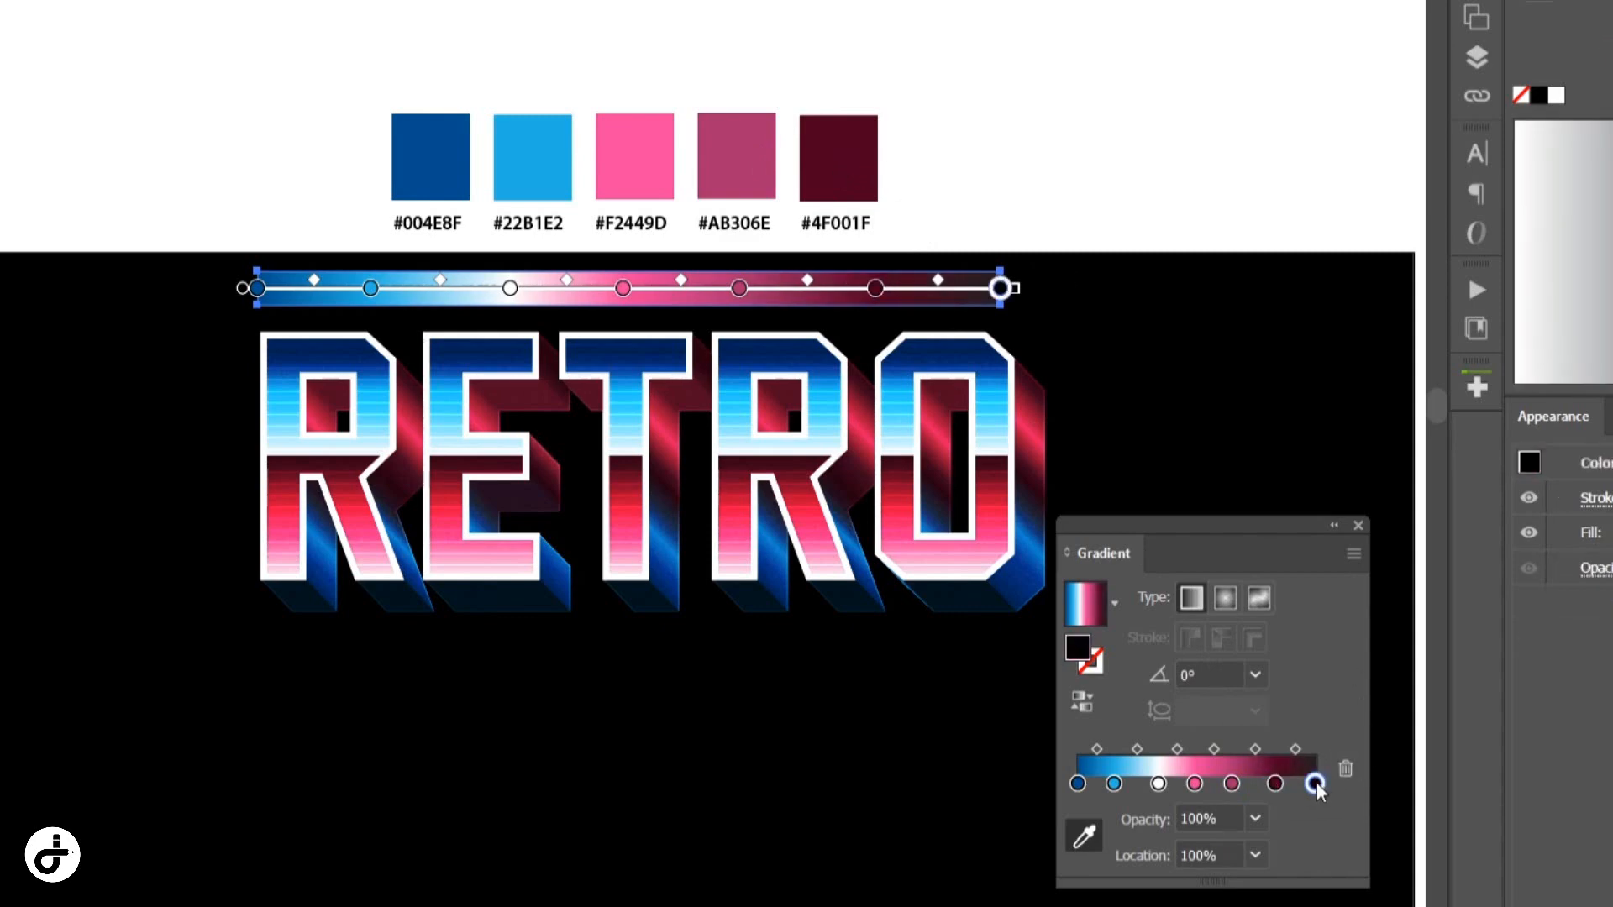
left_click(1557, 97)
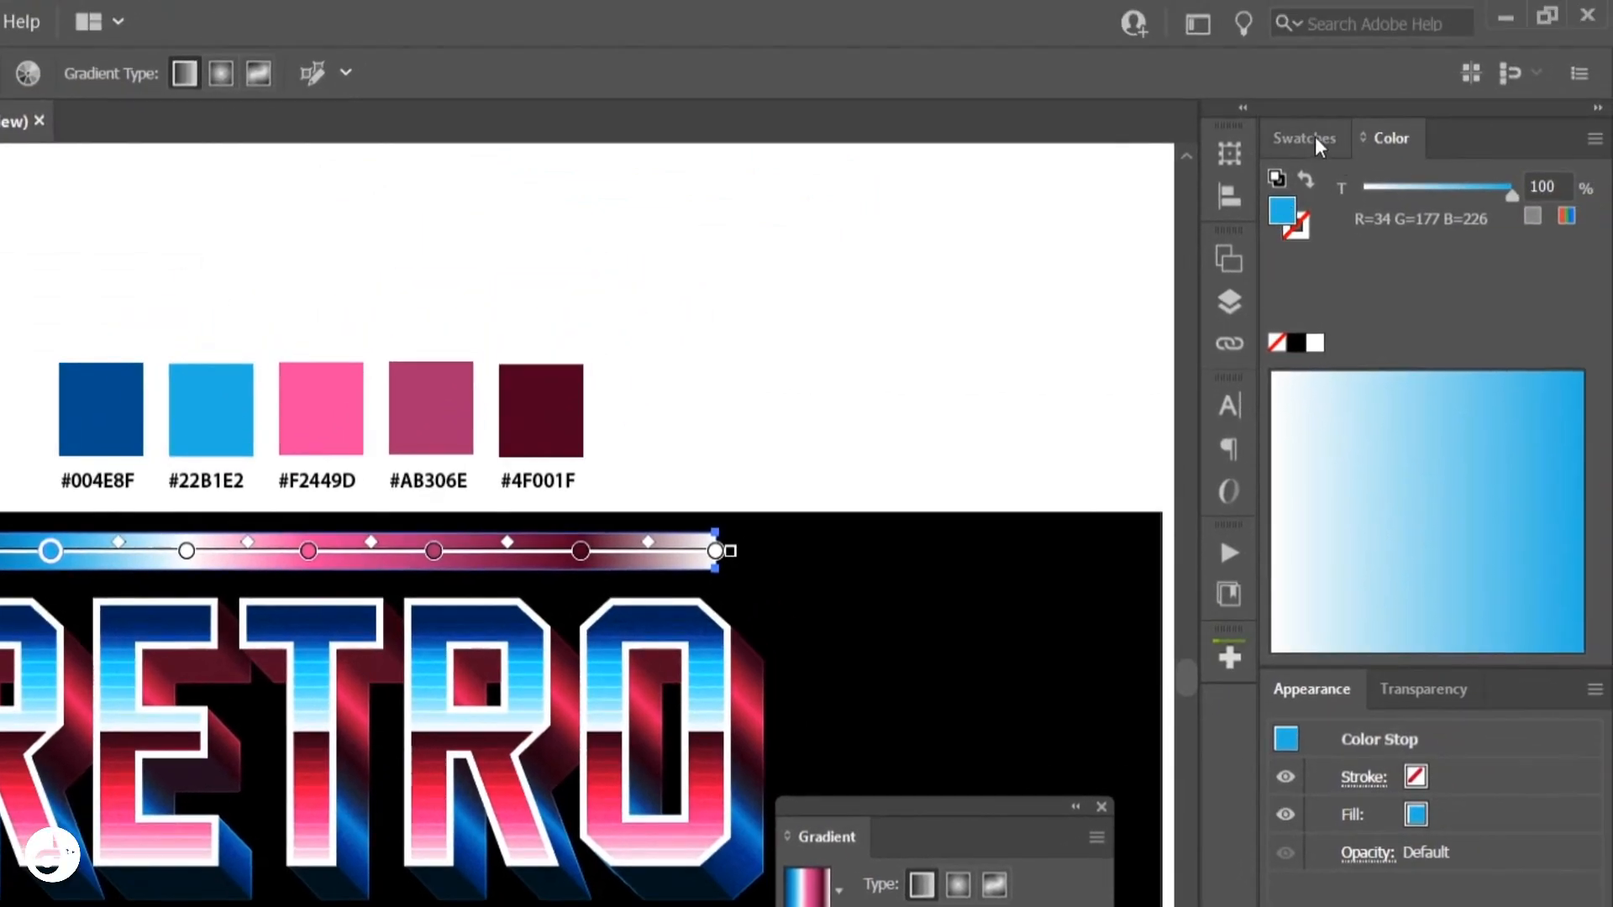
Save the rectangle's gradient as a new swatch named "retro"
left_click(1295, 141)
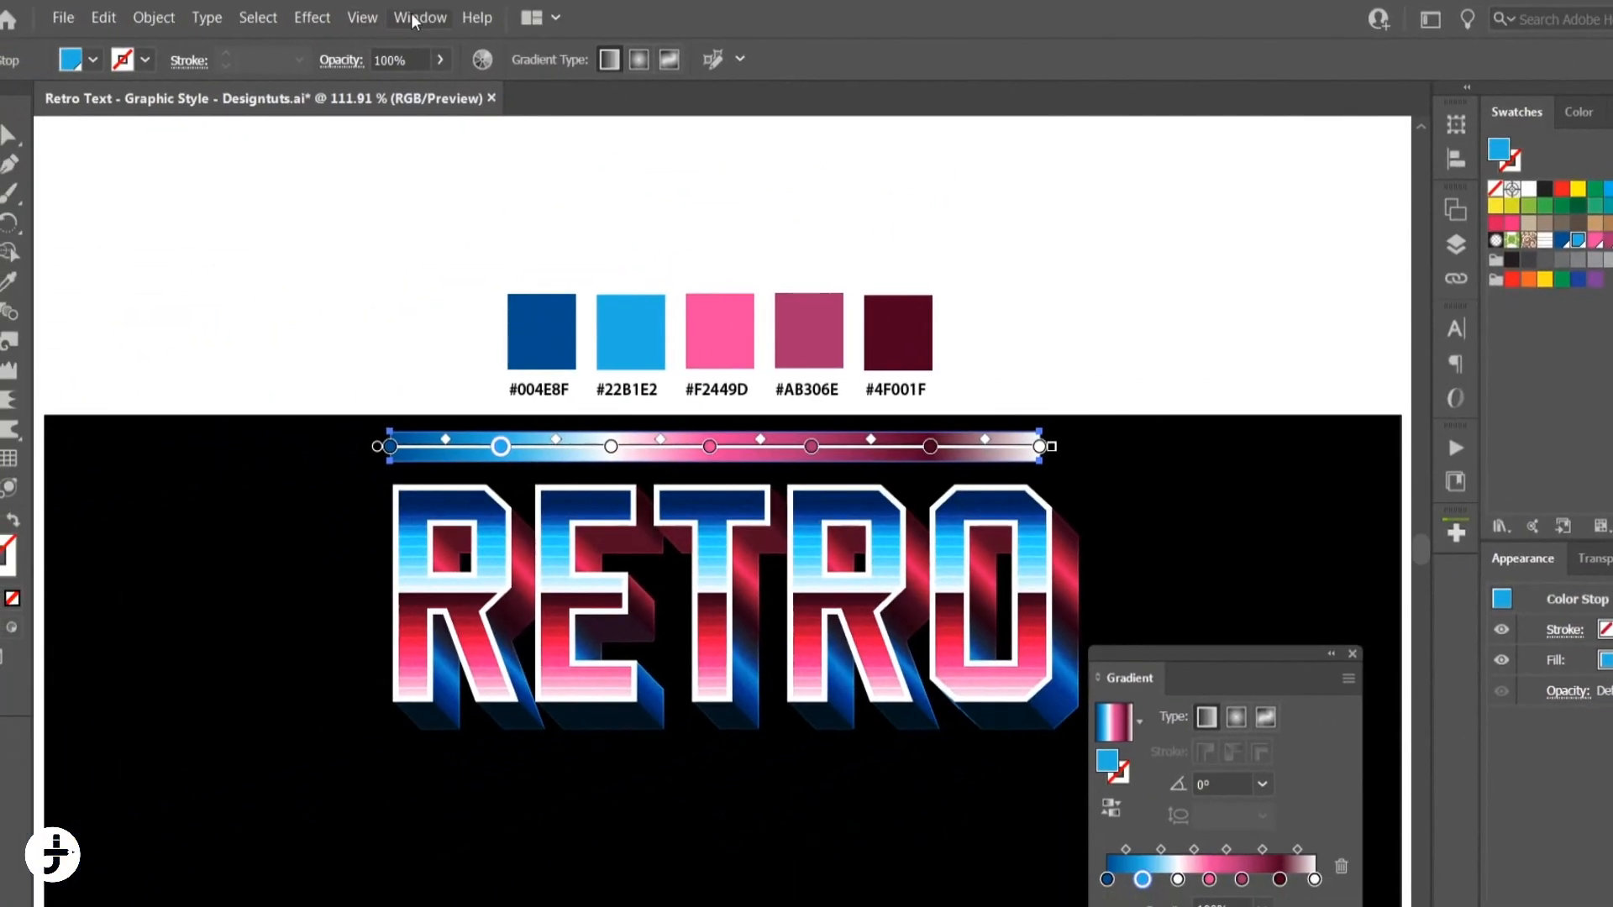
left_click(353, 18)
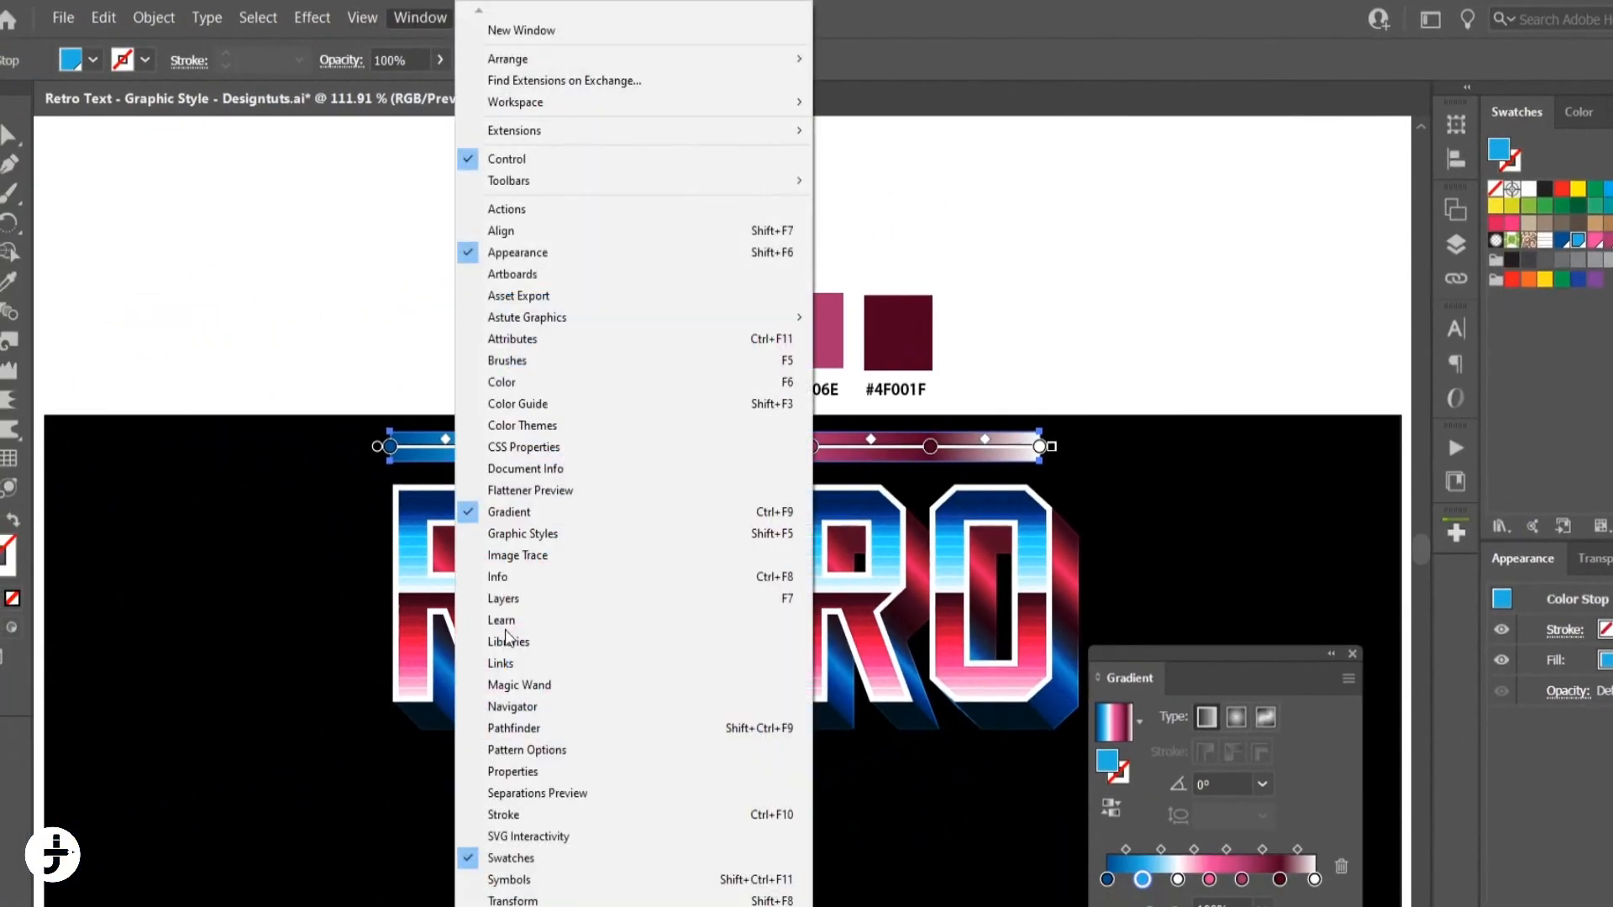
left_click(544, 861)
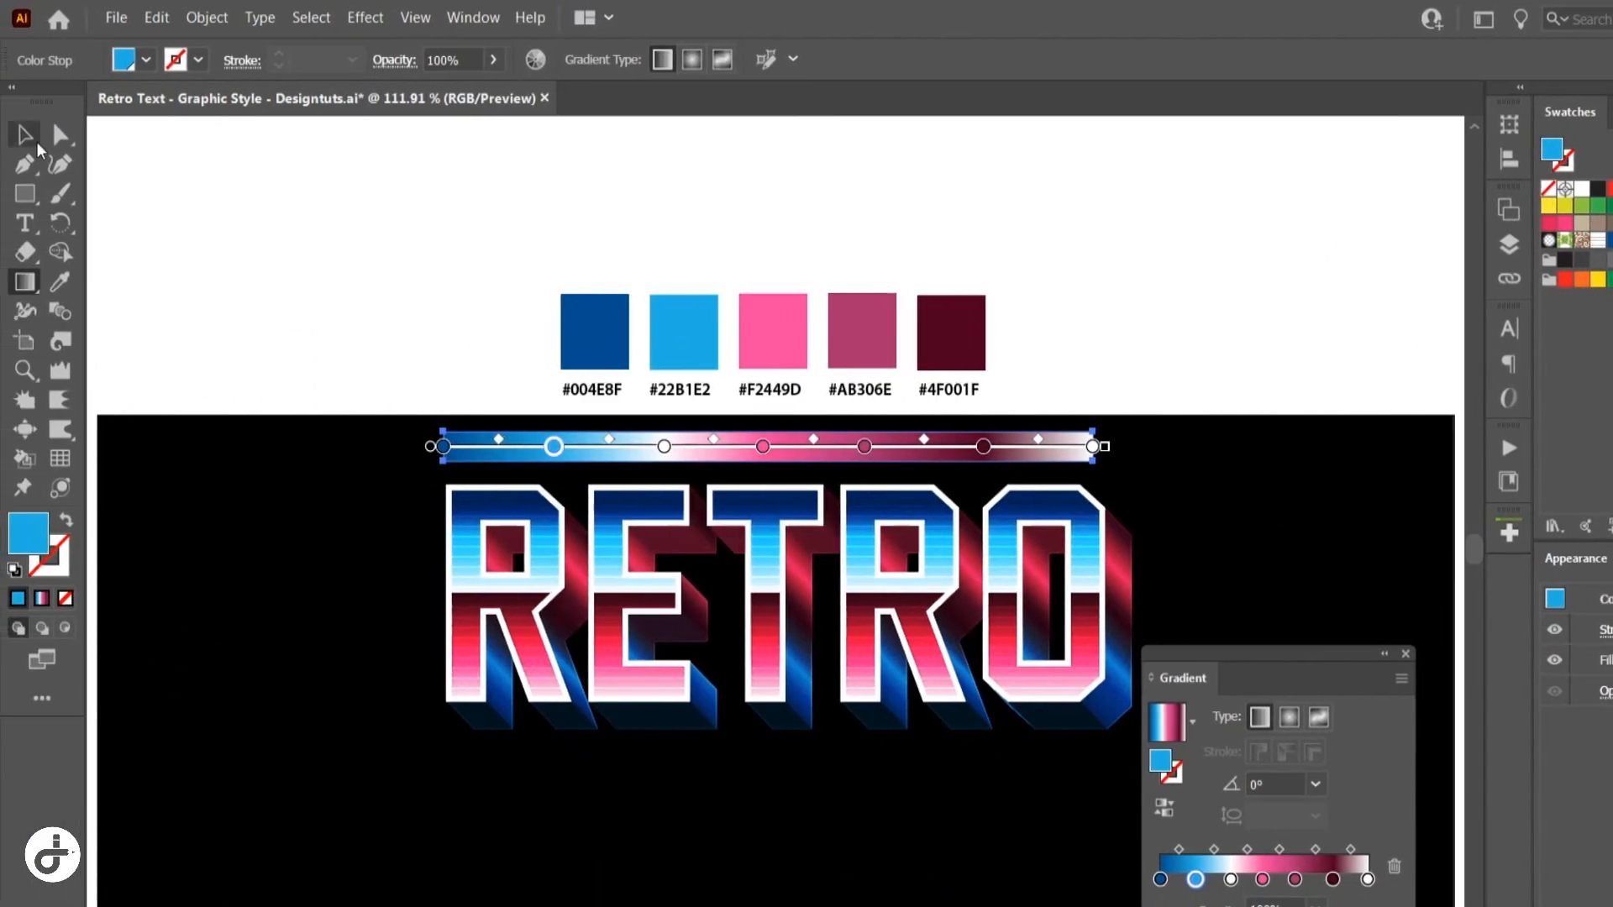
left_click(25, 141)
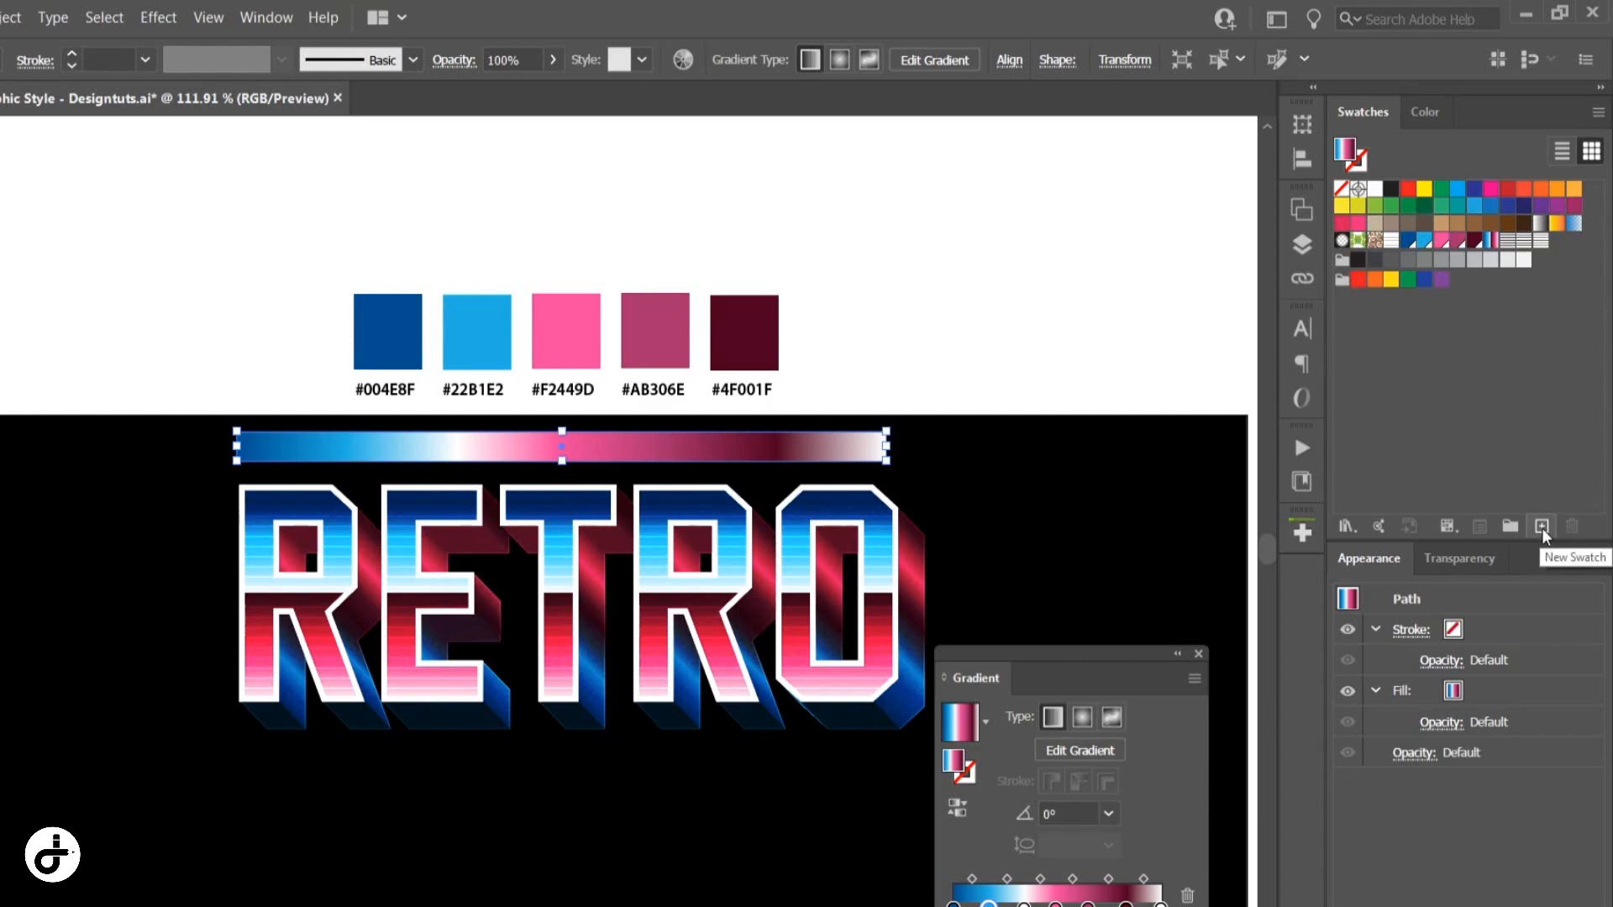
left_click(1542, 528)
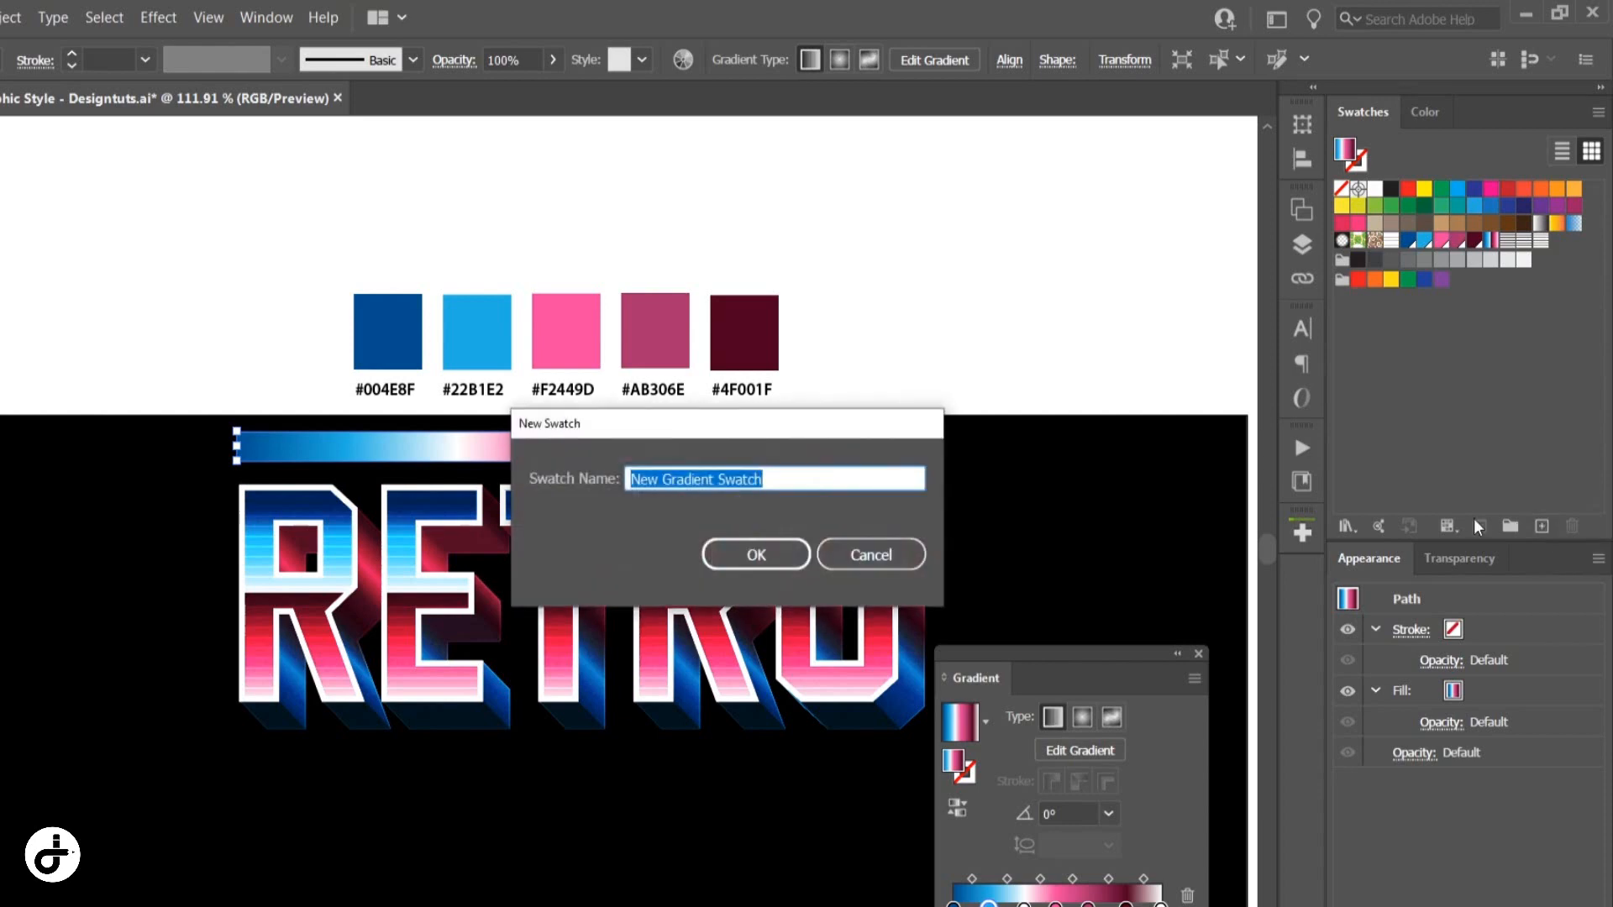
type("retro")
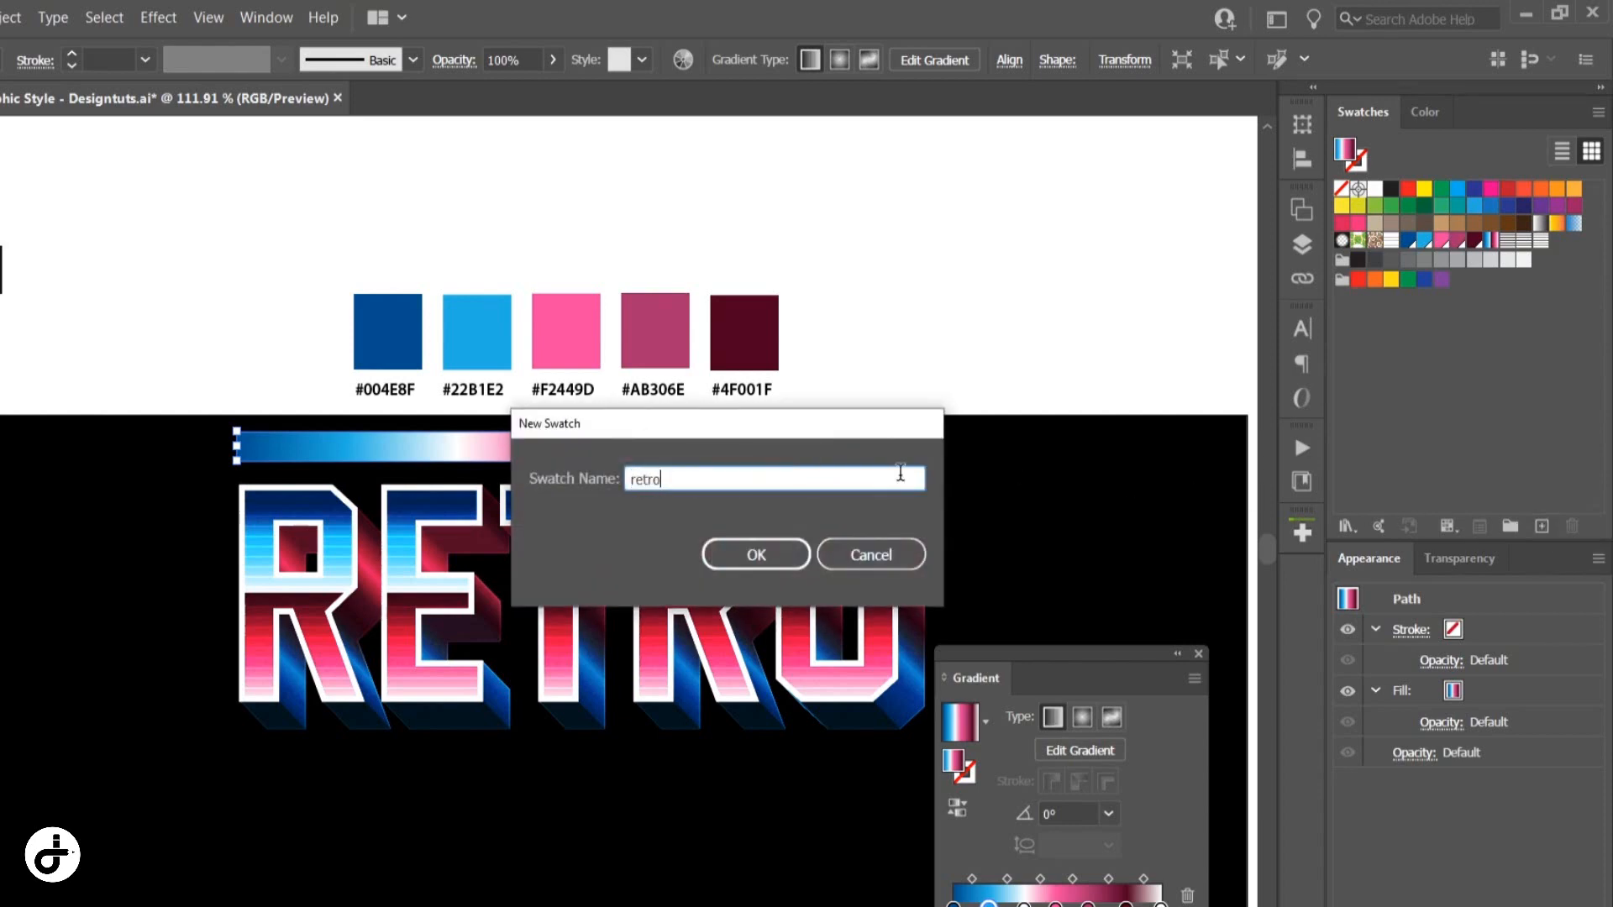
left_click(759, 553)
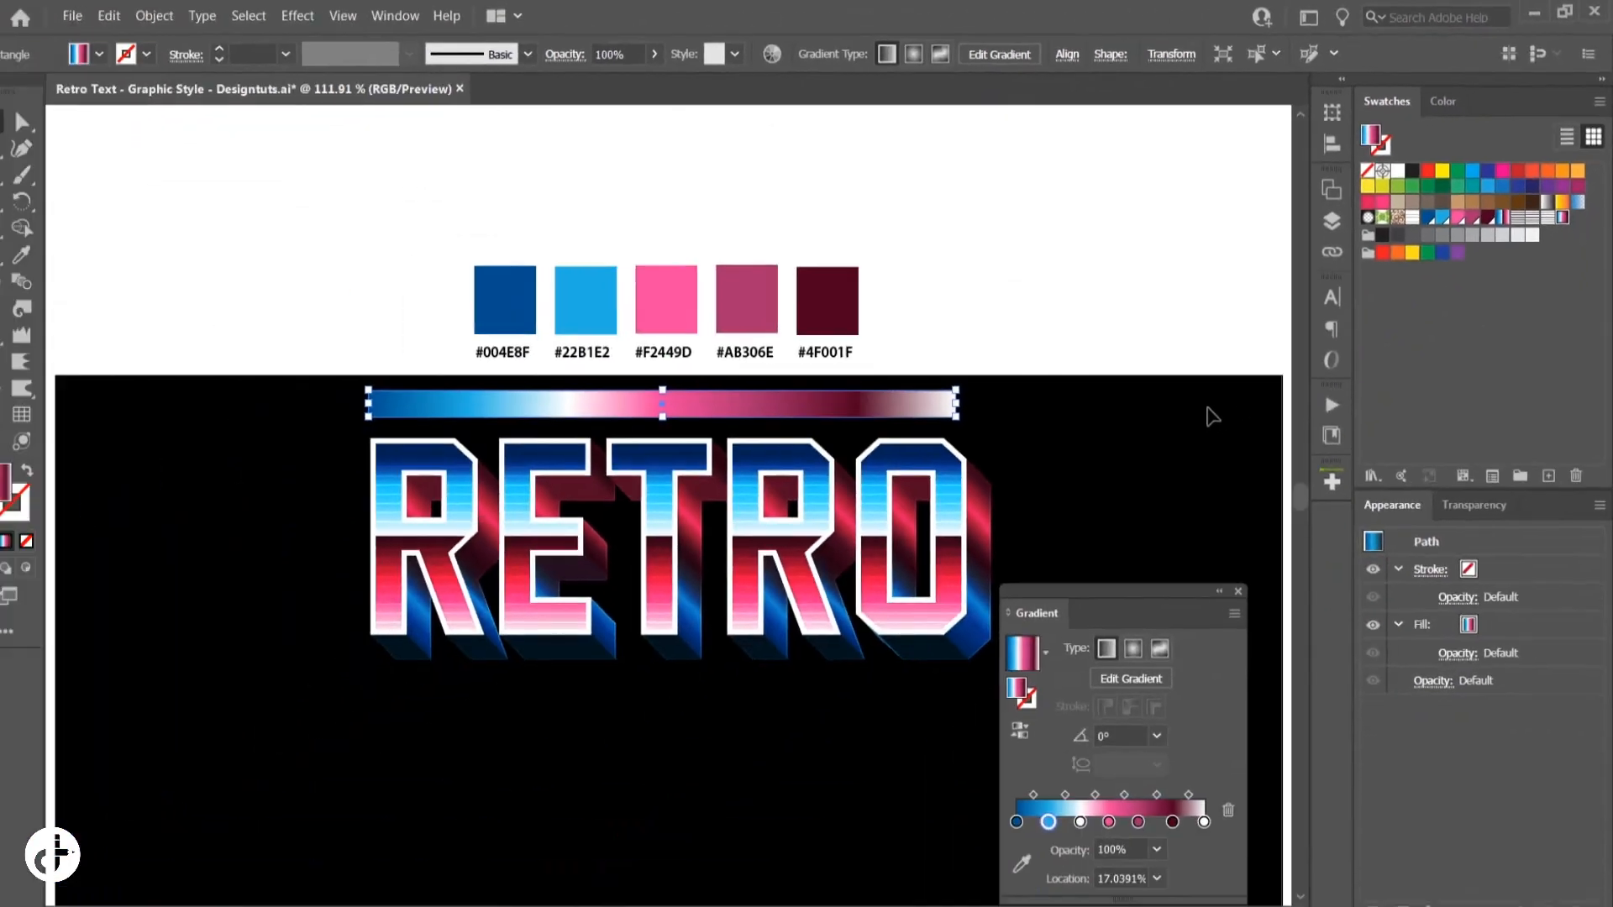
Add the text "retro" in white and place it on the black background just below the finished lettering
key("ctrl+0")
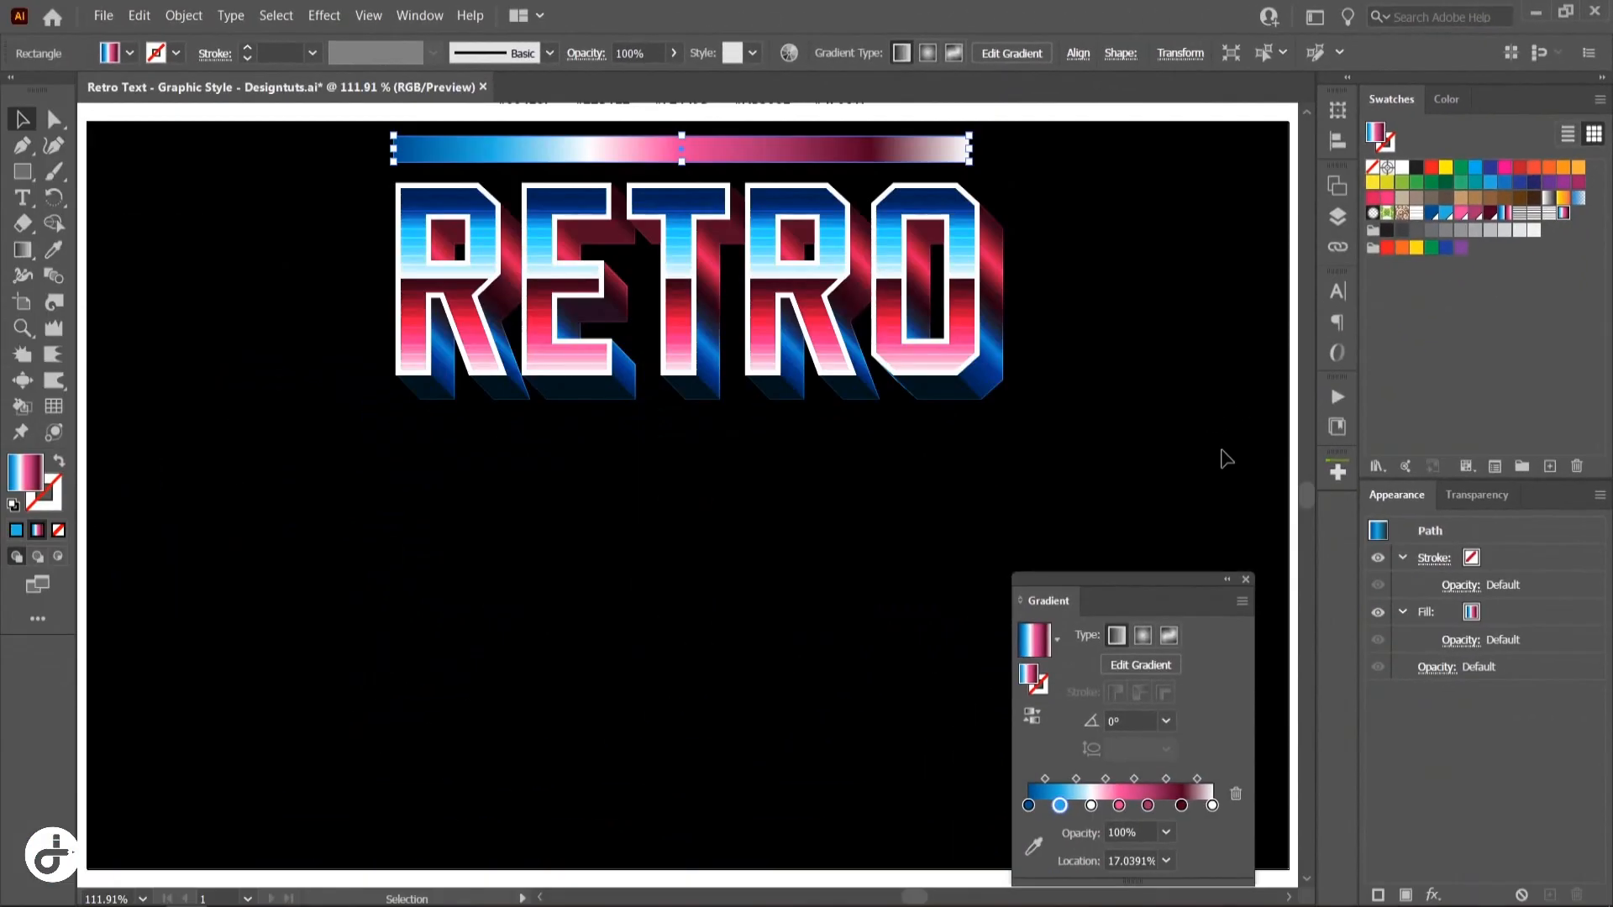
left_click(22, 197)
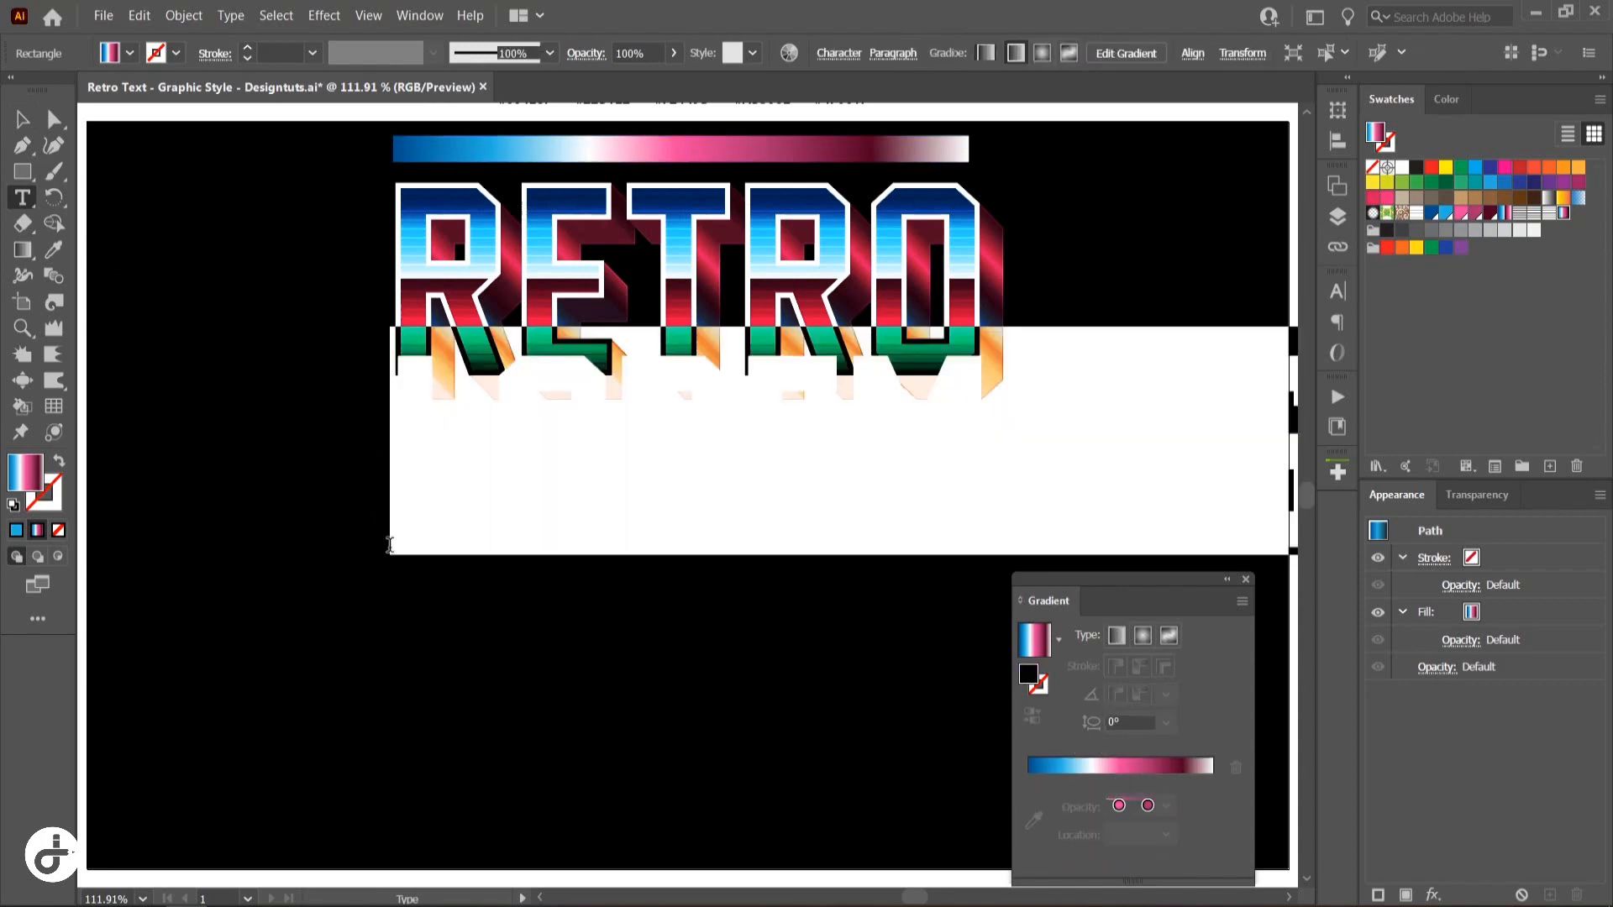
left_click(389, 544)
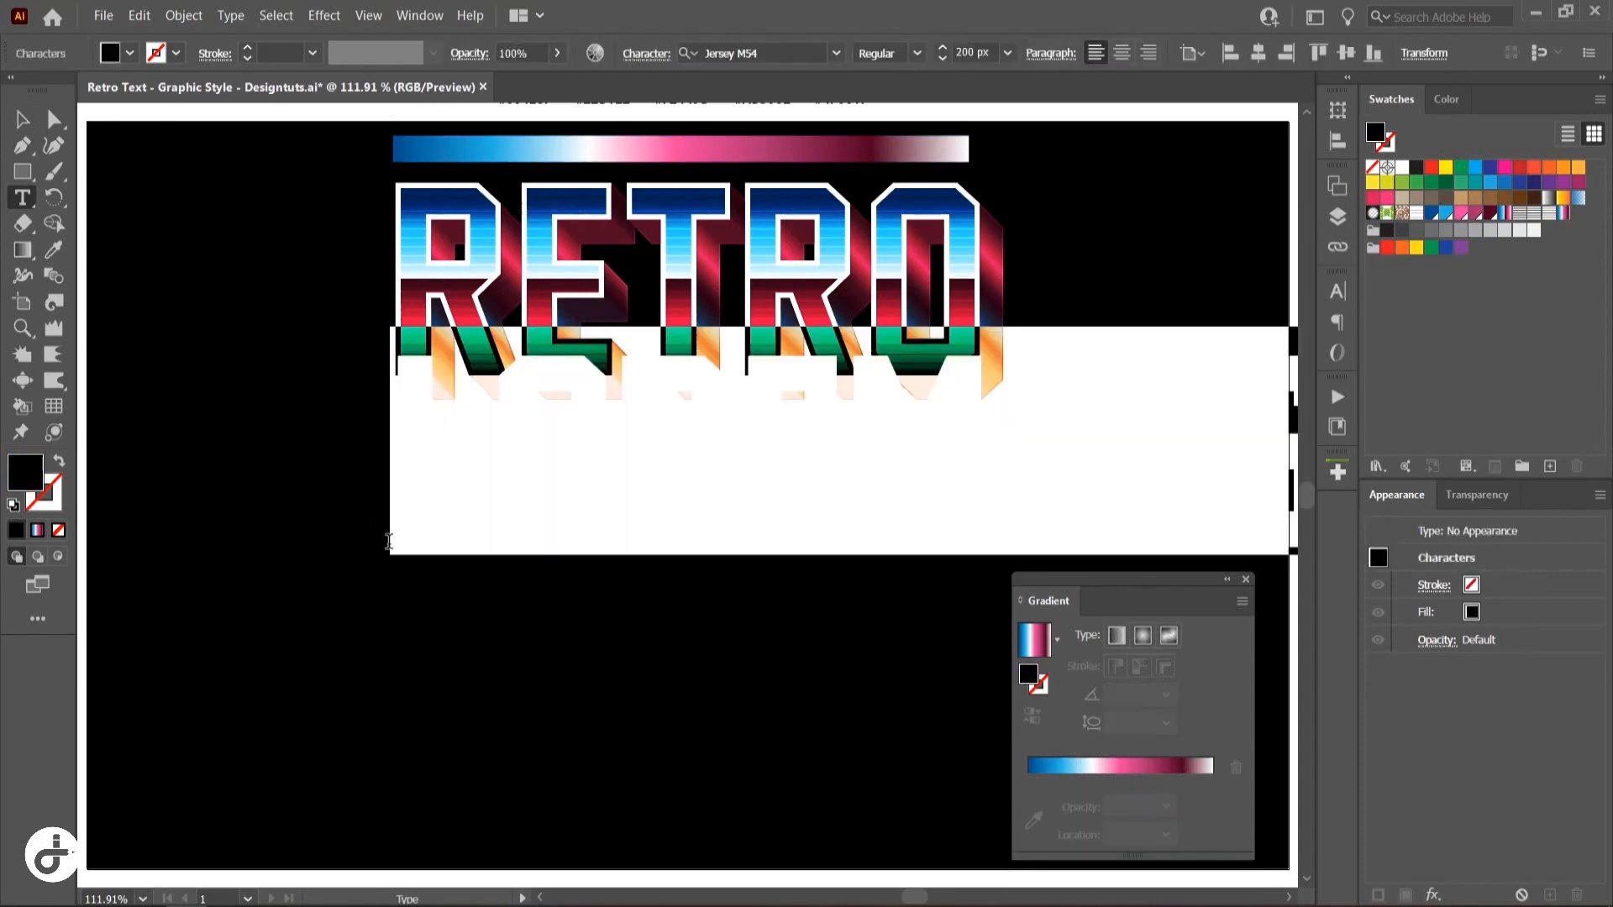
type("er")
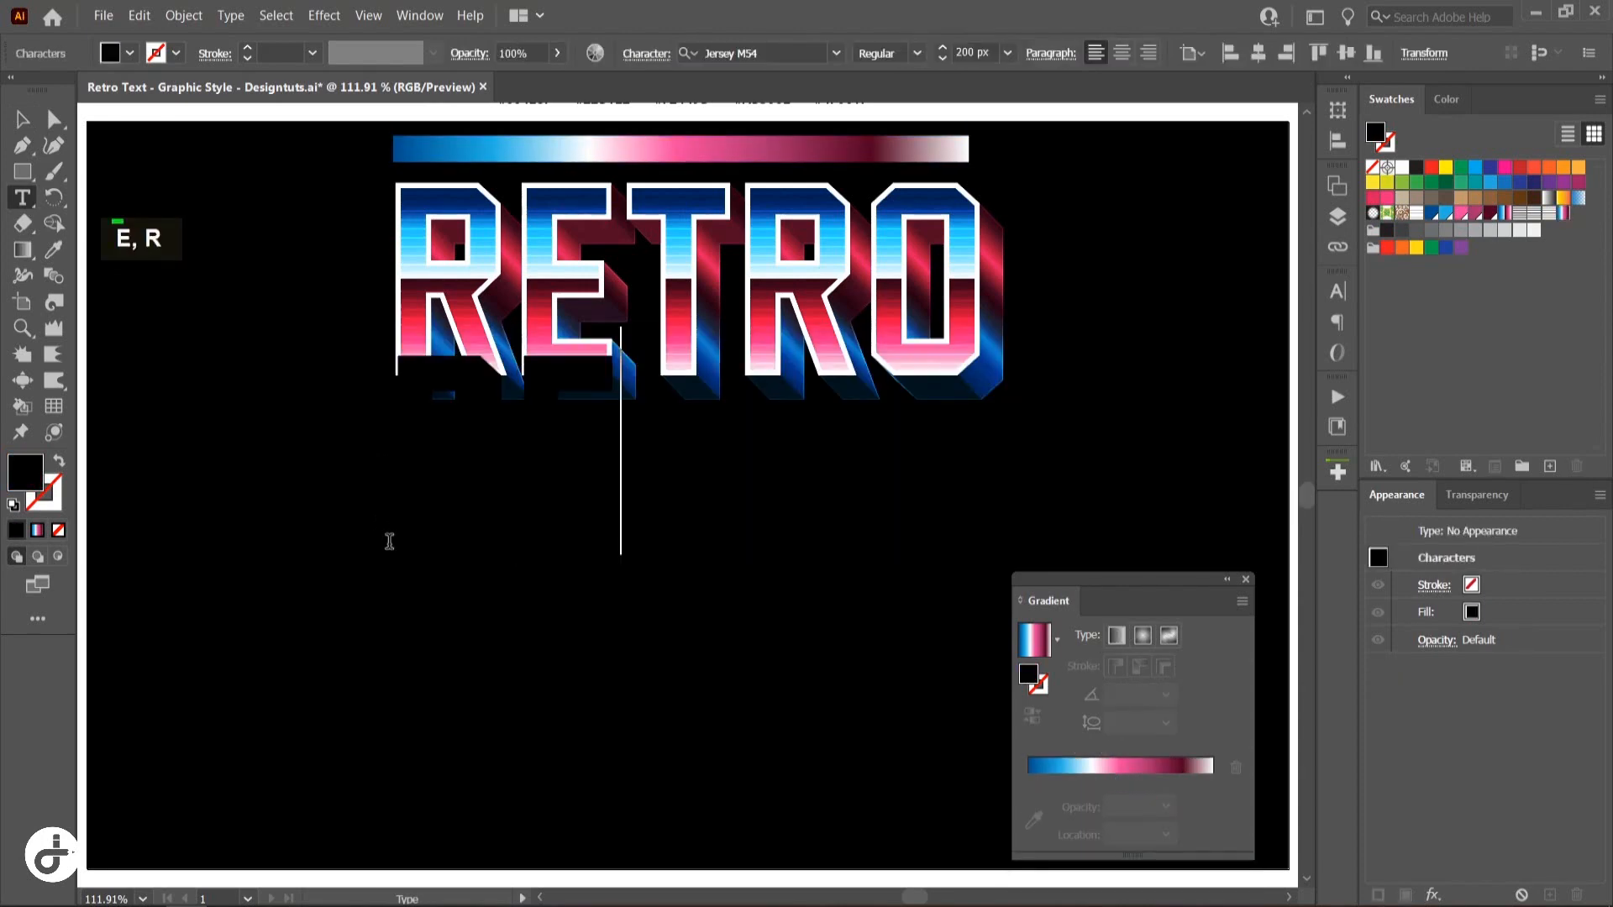
type("tro")
key("Escape")
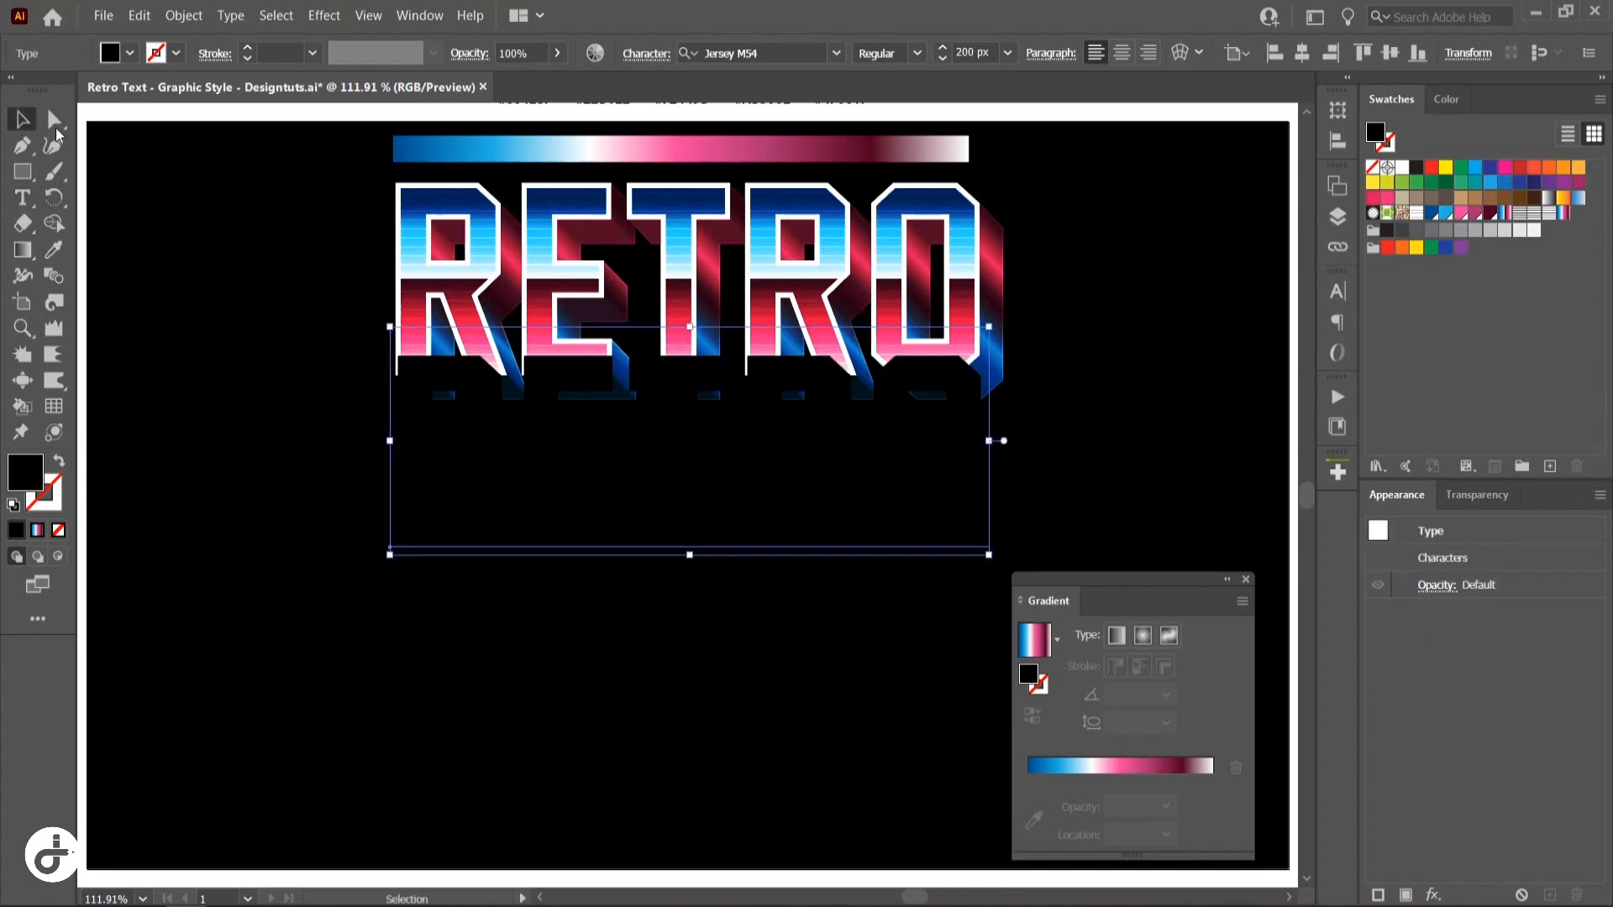
left_click(1401, 167)
left_click_drag(759, 478, 776, 559)
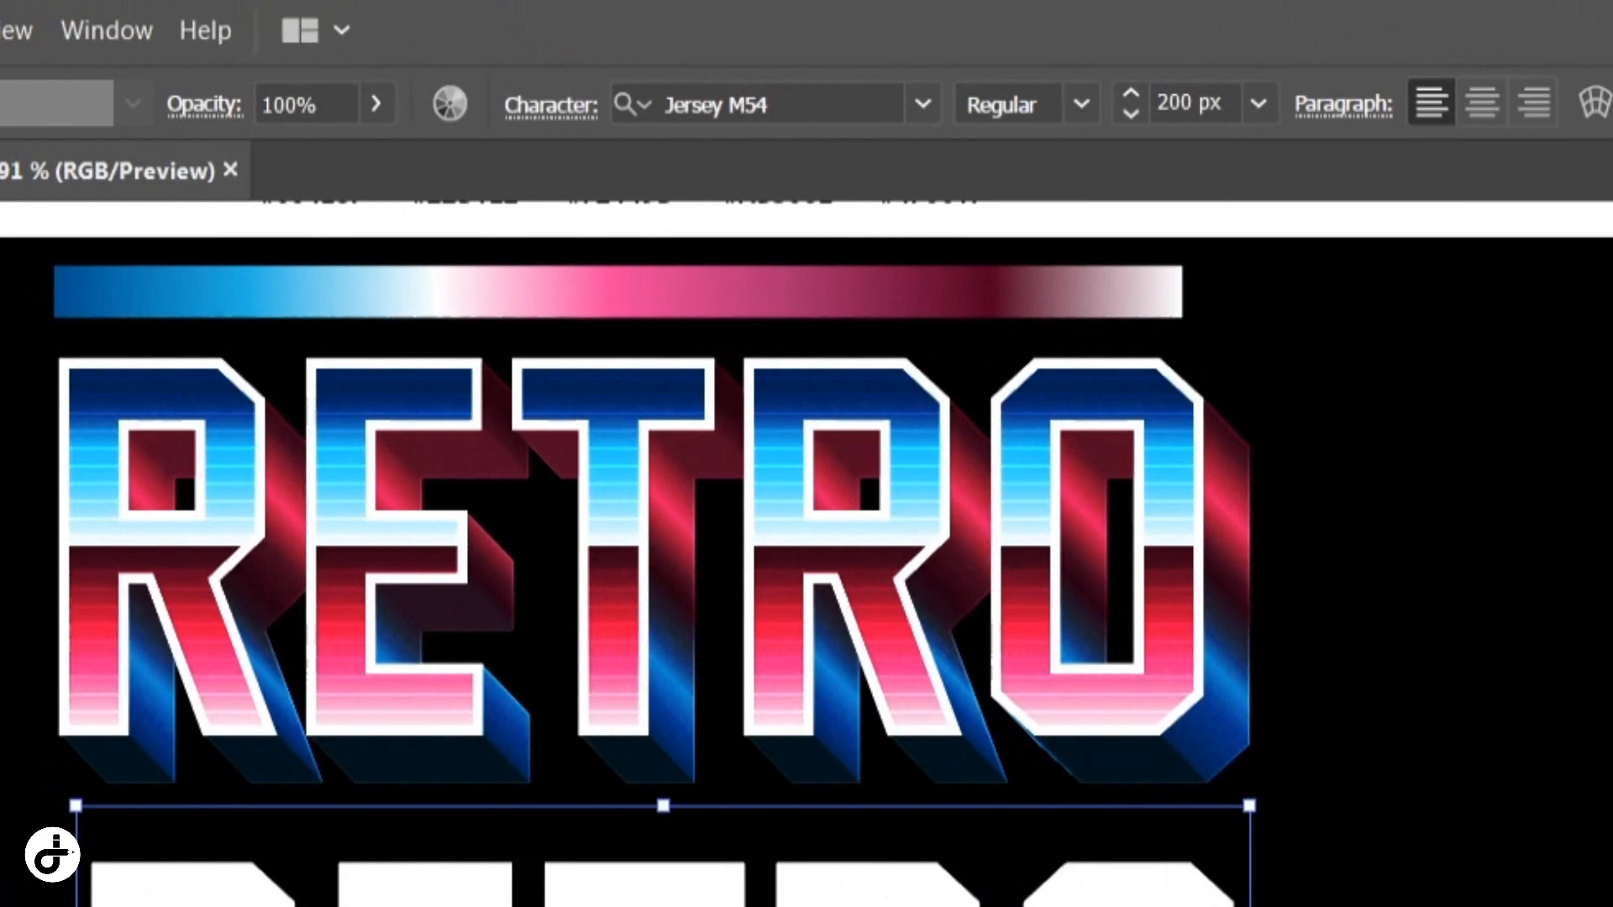
Add a new fill to the lower RETRO text using the "retro" gradient swatch at a 90° angle
left_click(106, 31)
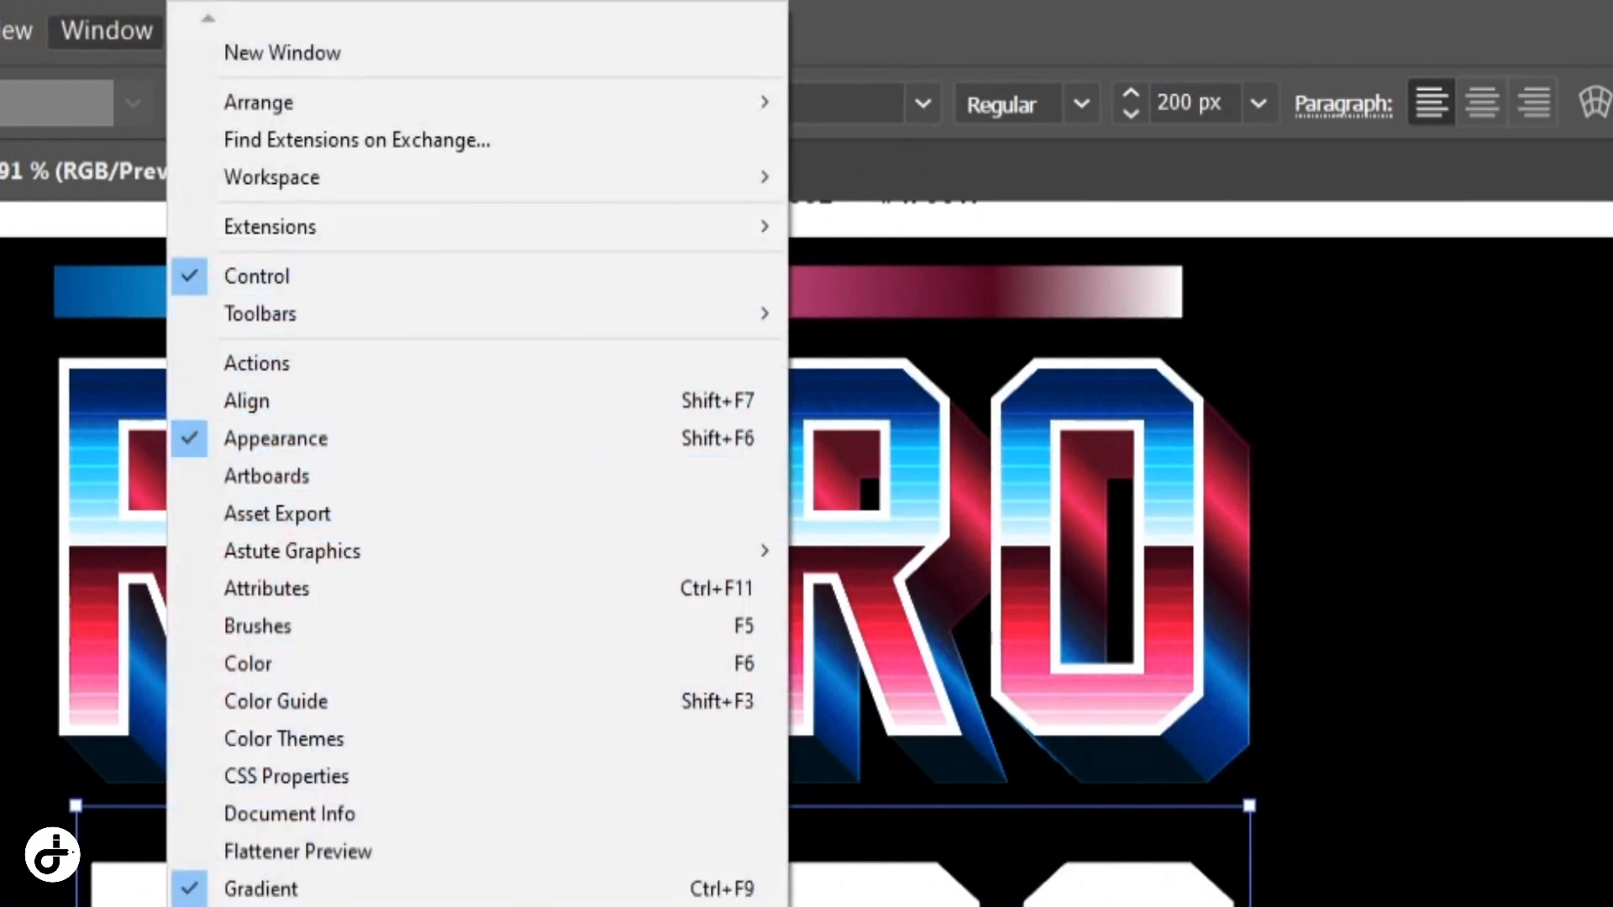
left_click(1439, 602)
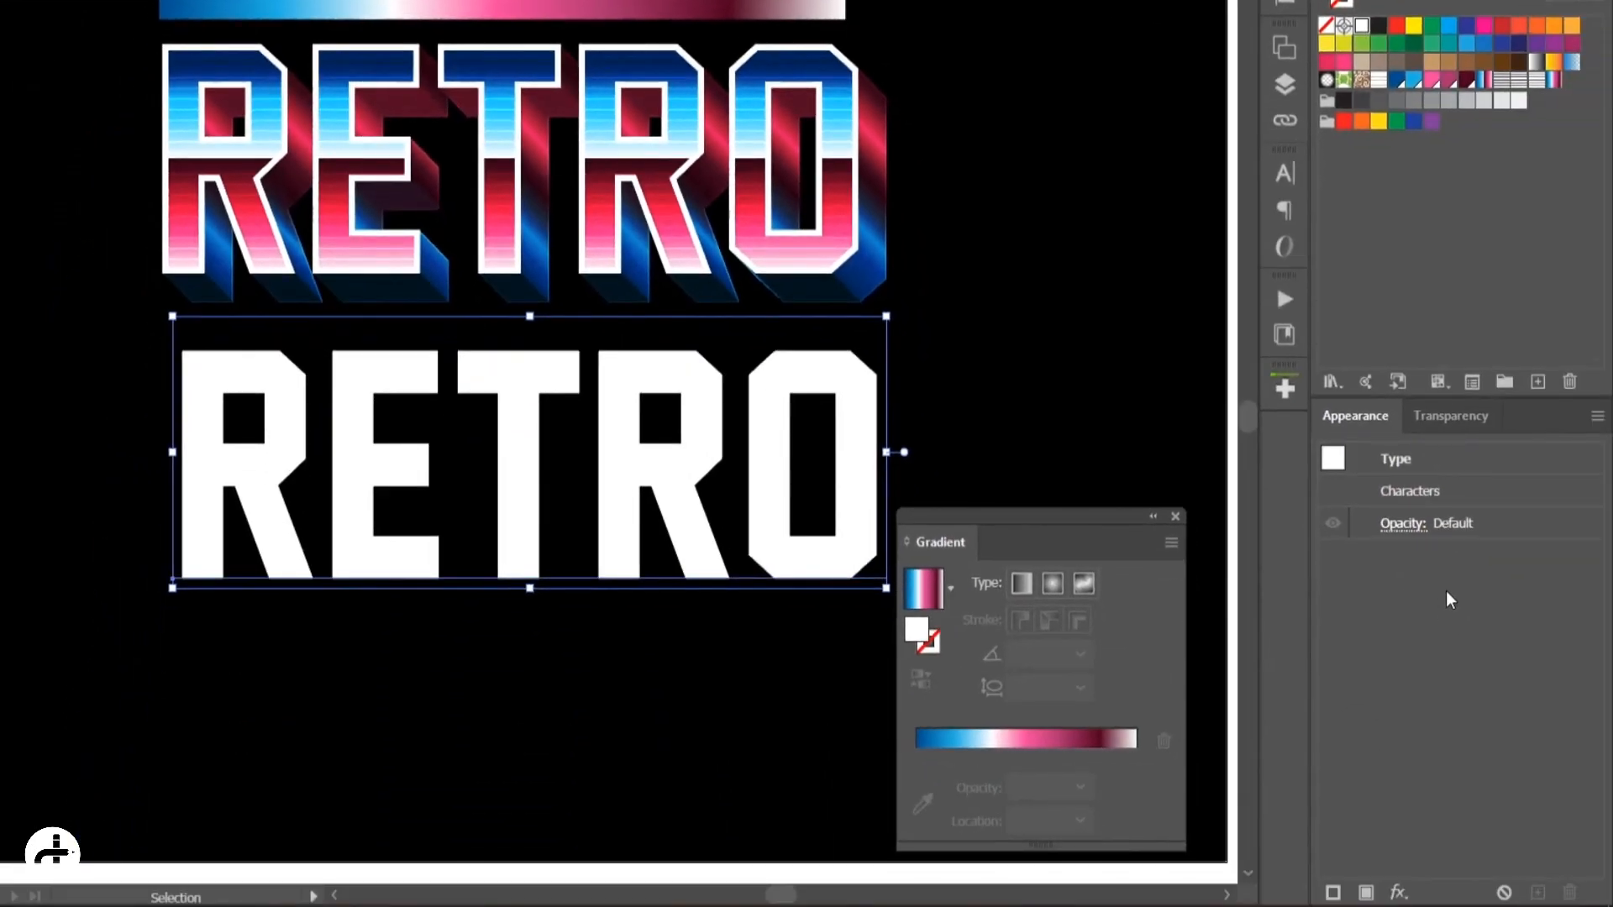
left_click(1597, 417)
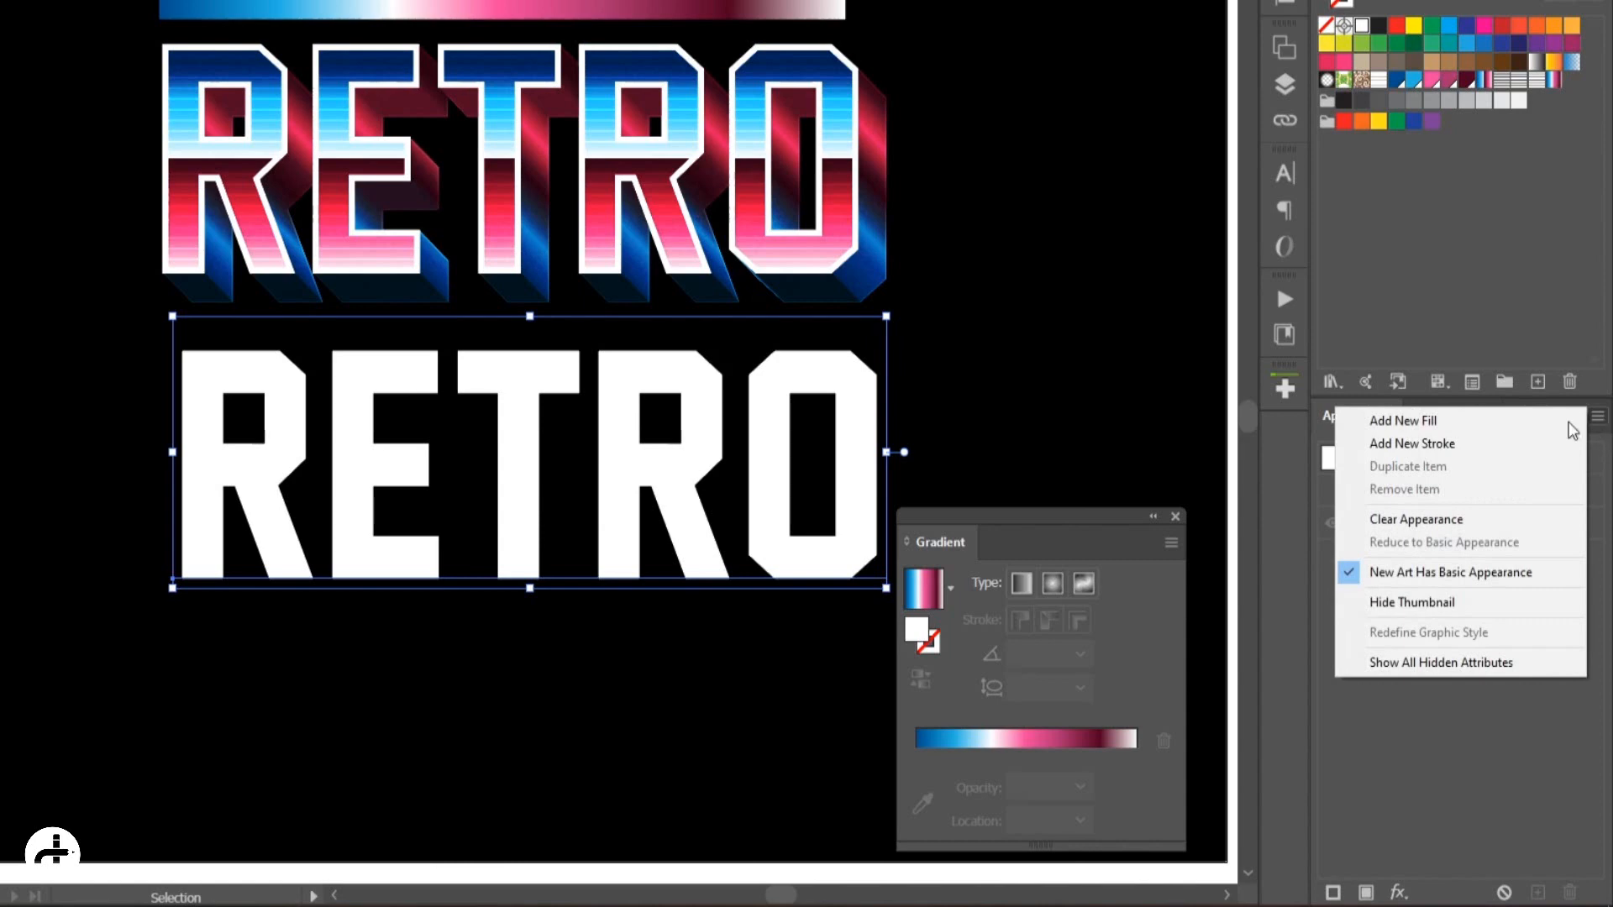
left_click(1439, 420)
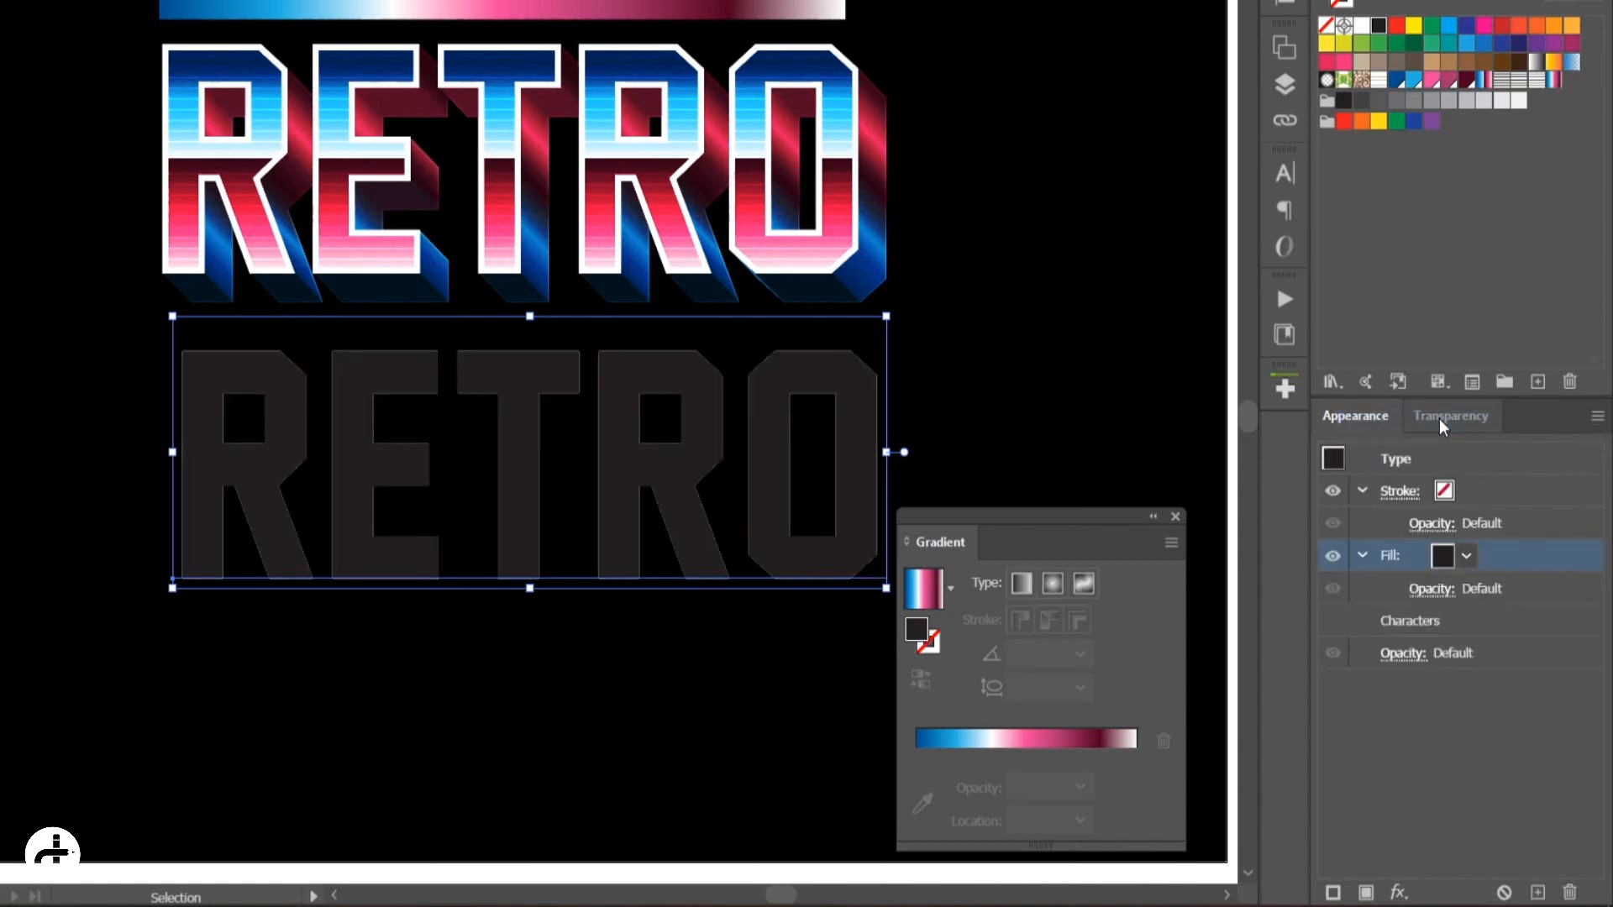
left_click(1556, 82)
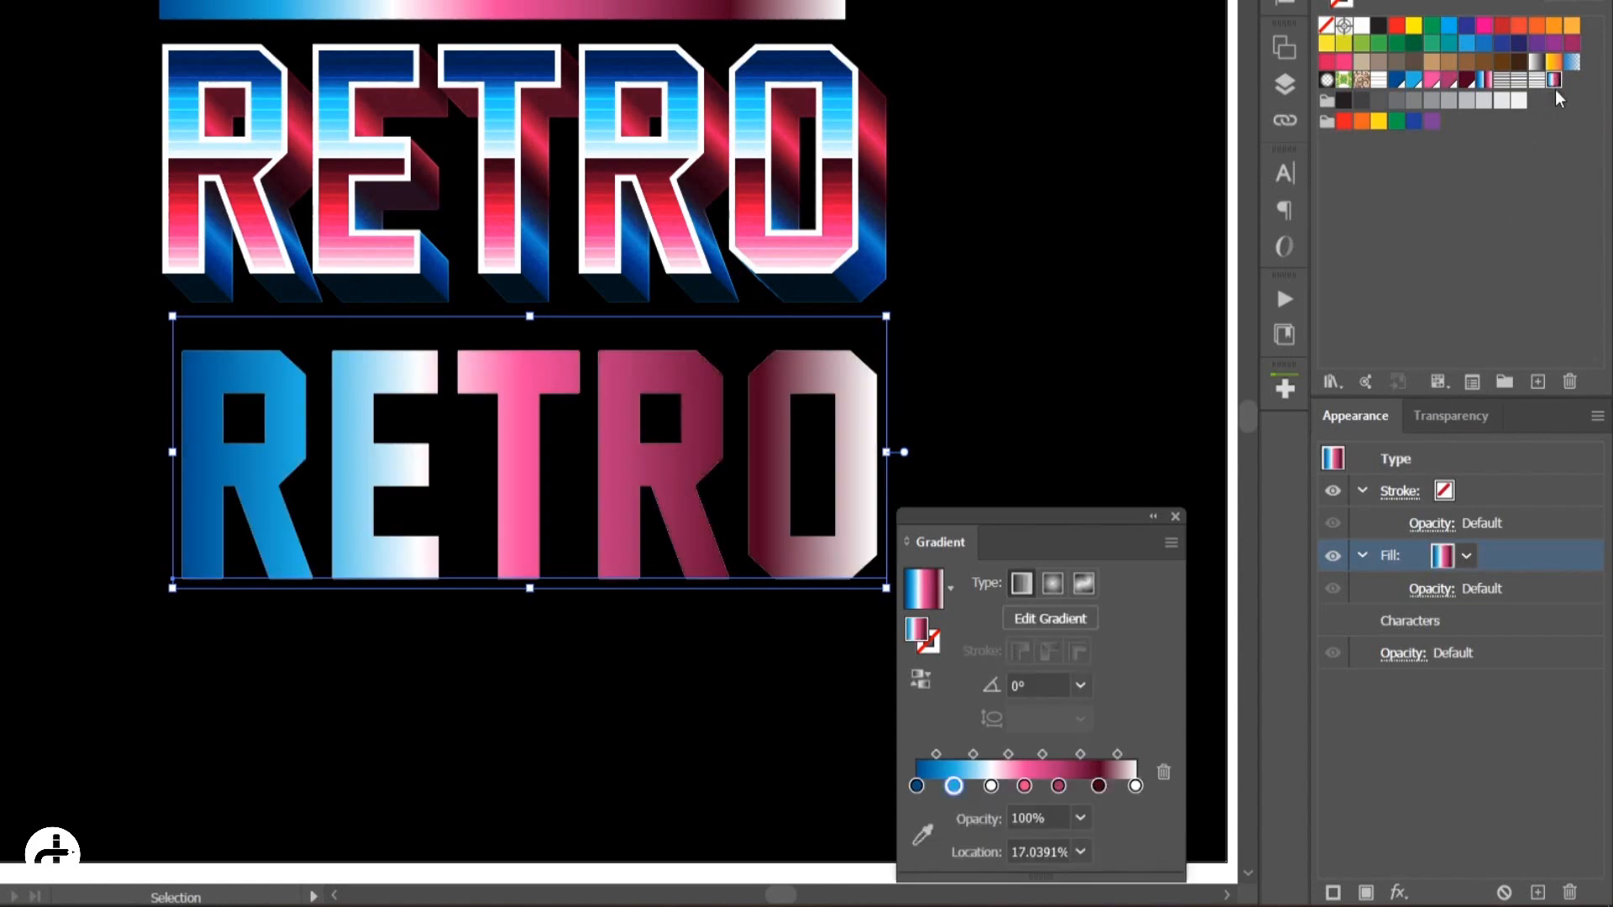
left_click(1080, 689)
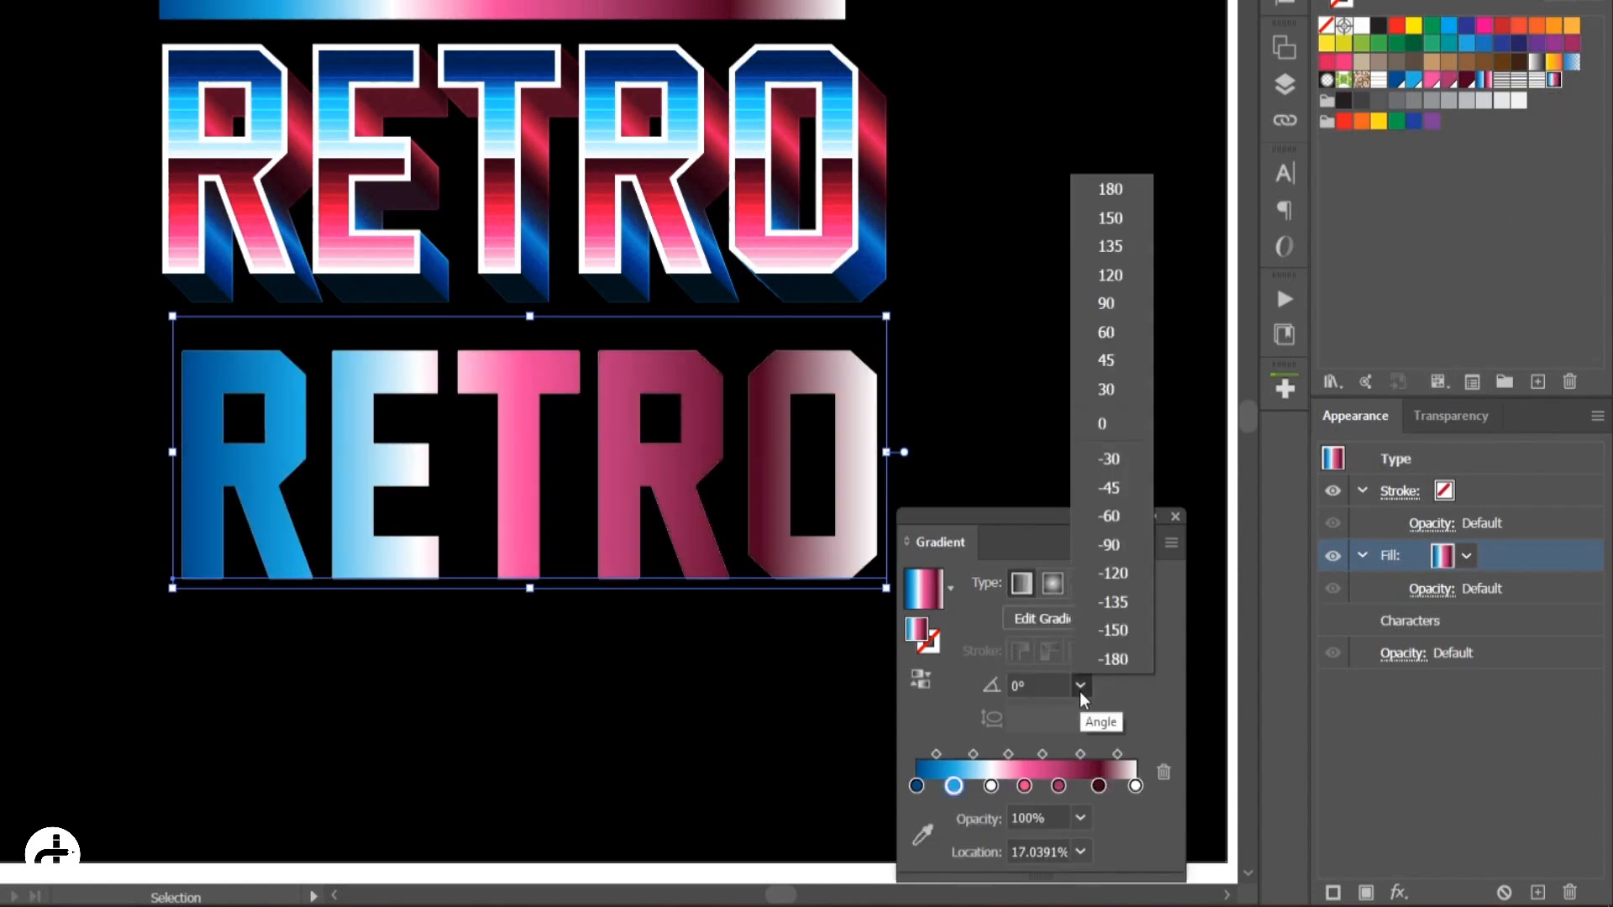
left_click(1107, 303)
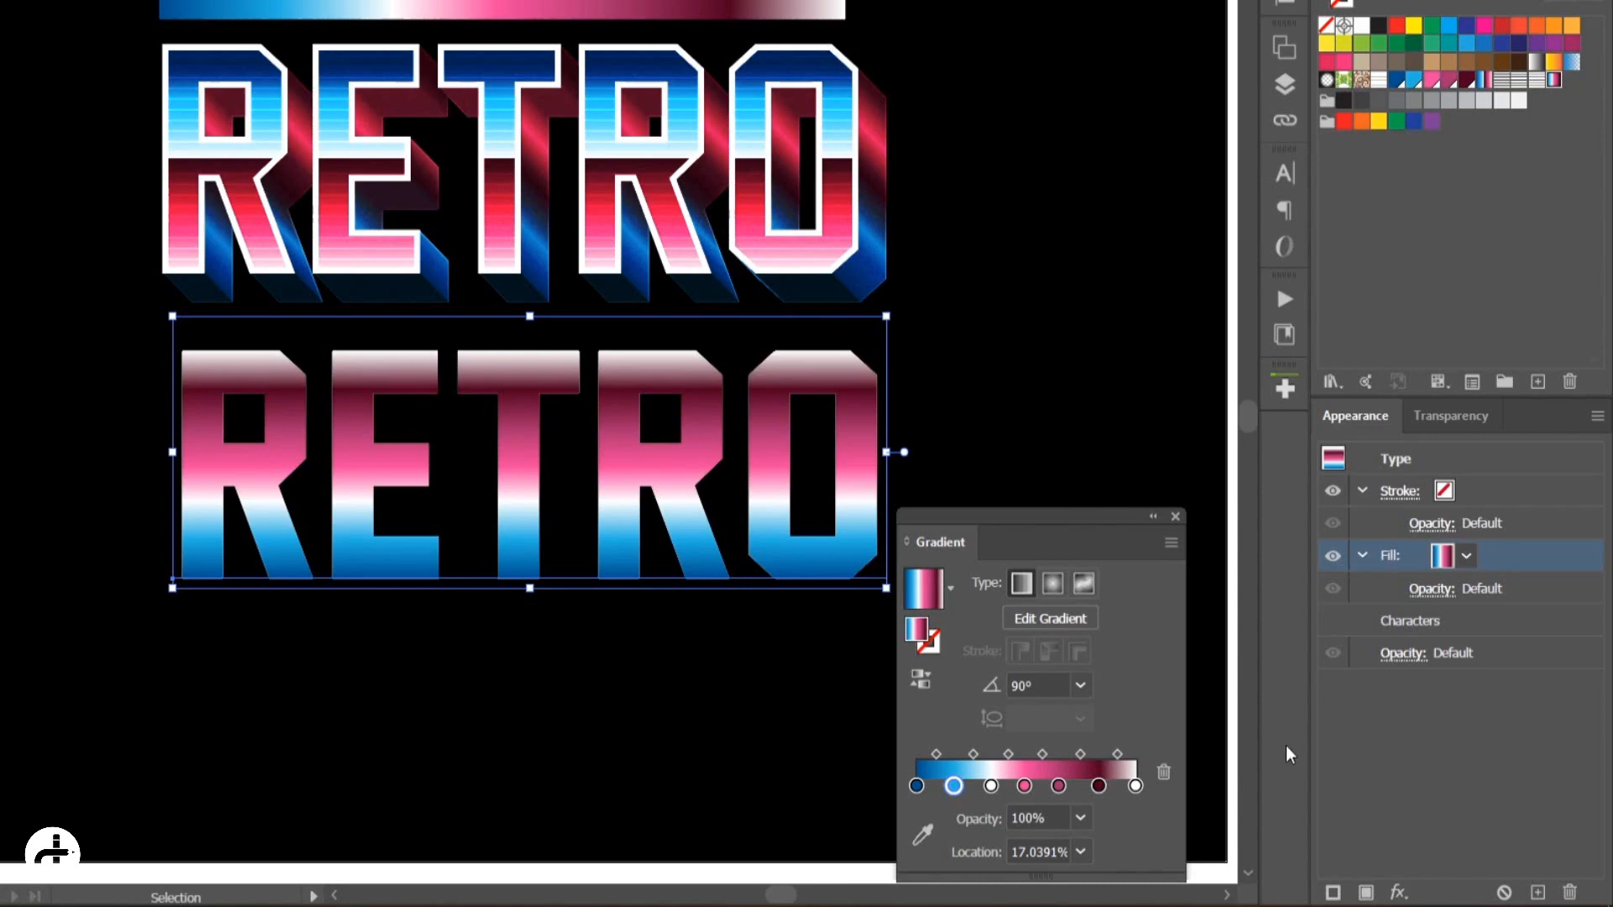
Apply a Transform effect to the gradient fill with 0.1 pt horizontal and vertical moves and 200 copies
left_click(1398, 892)
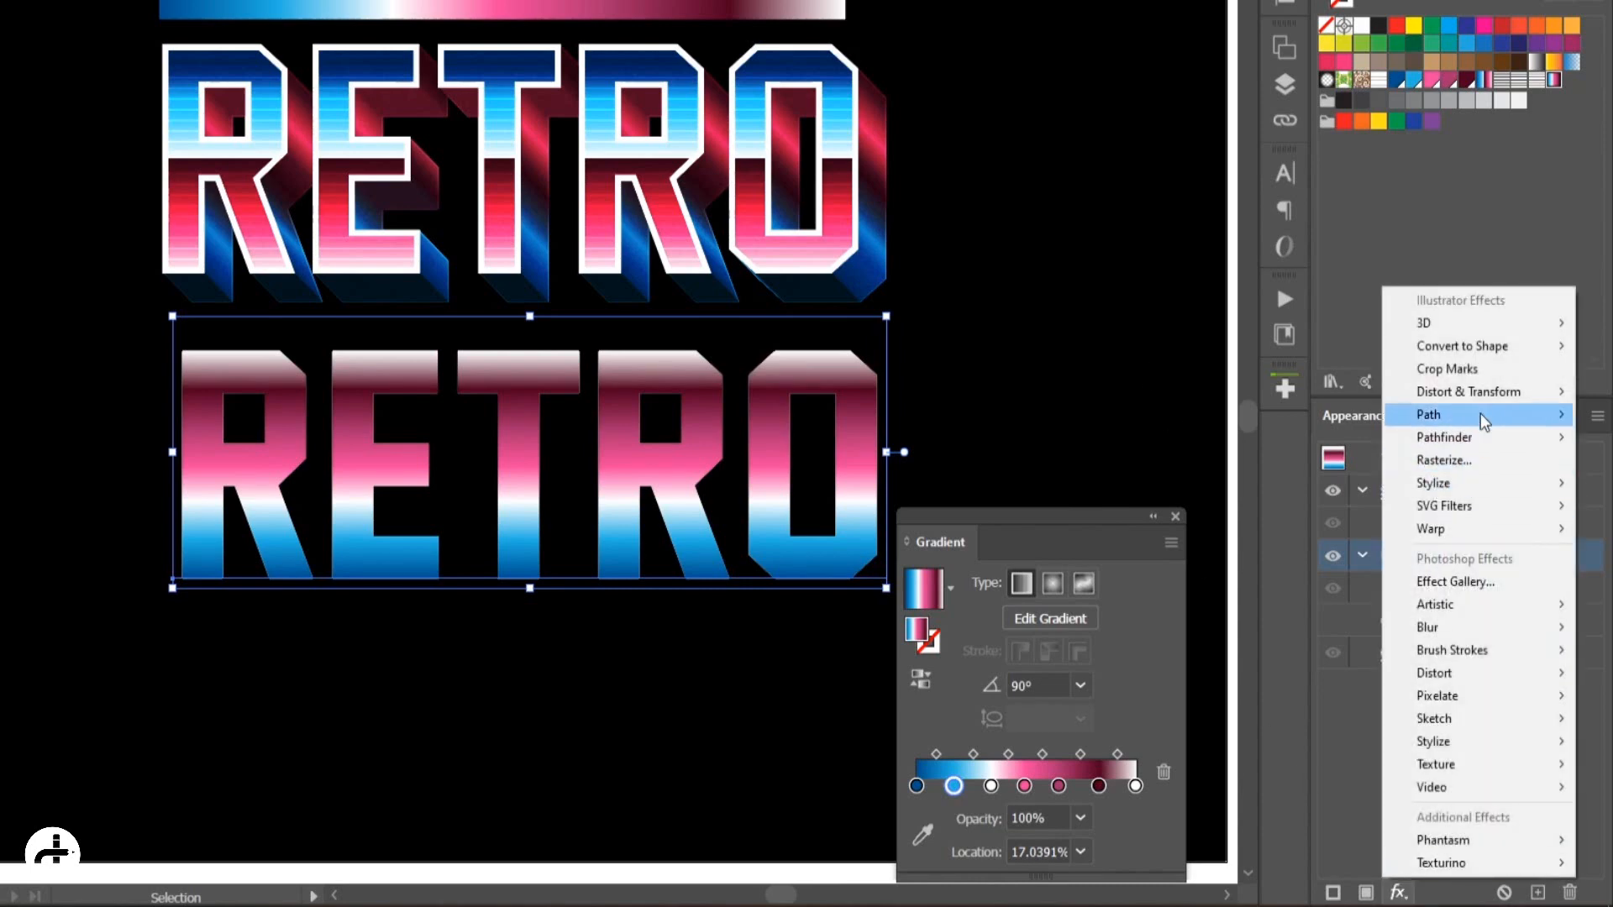
mouse_move(1485, 395)
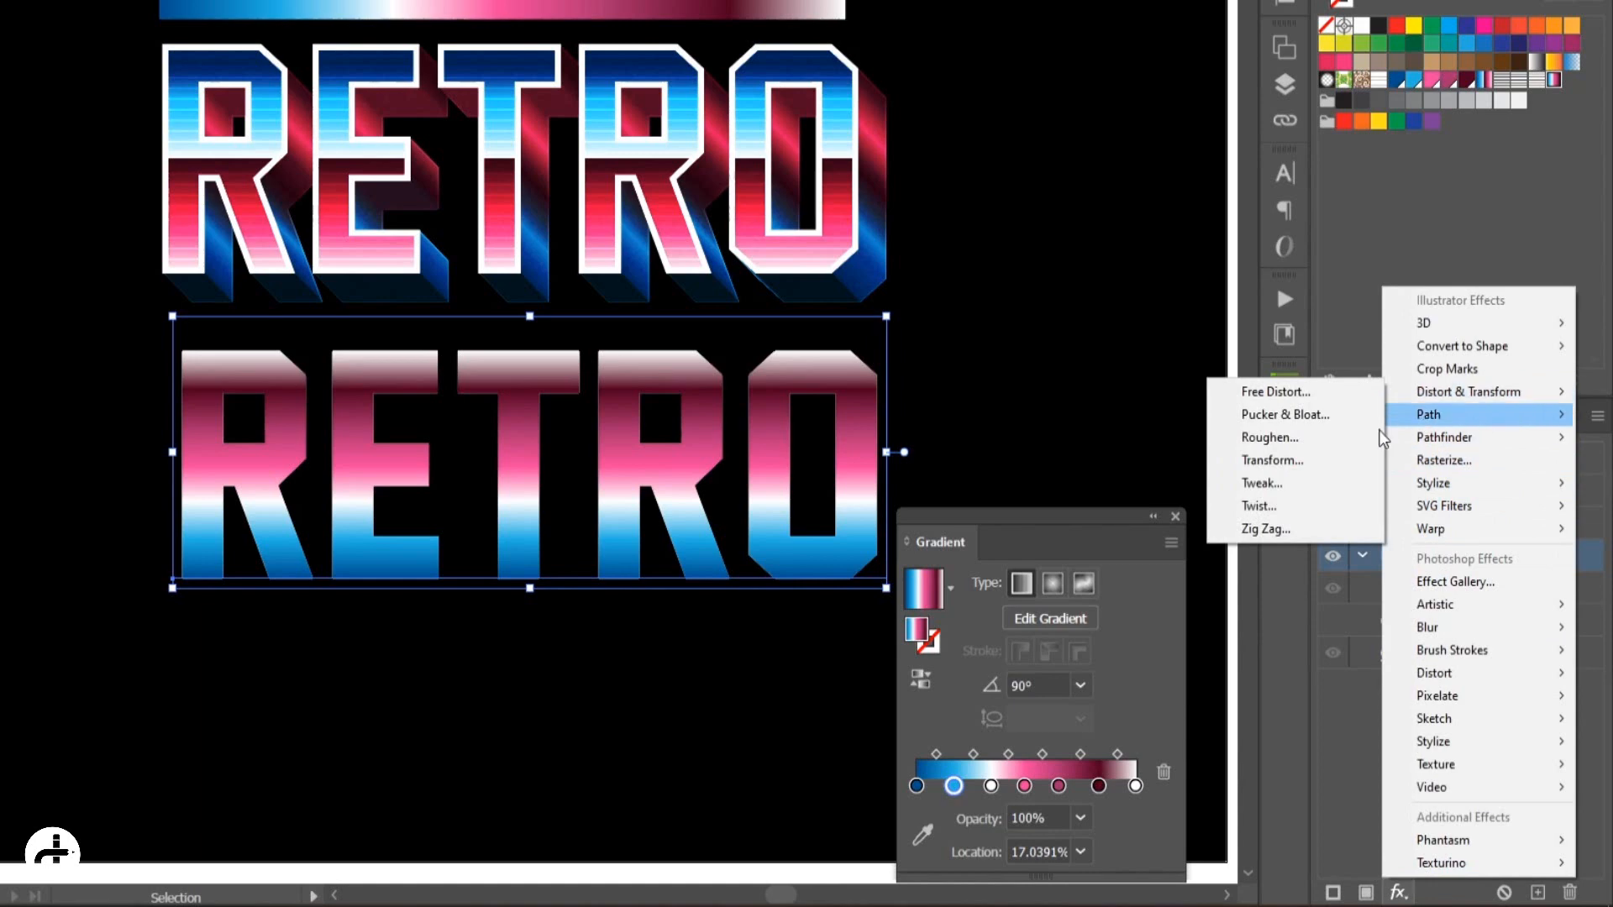
left_click(1308, 462)
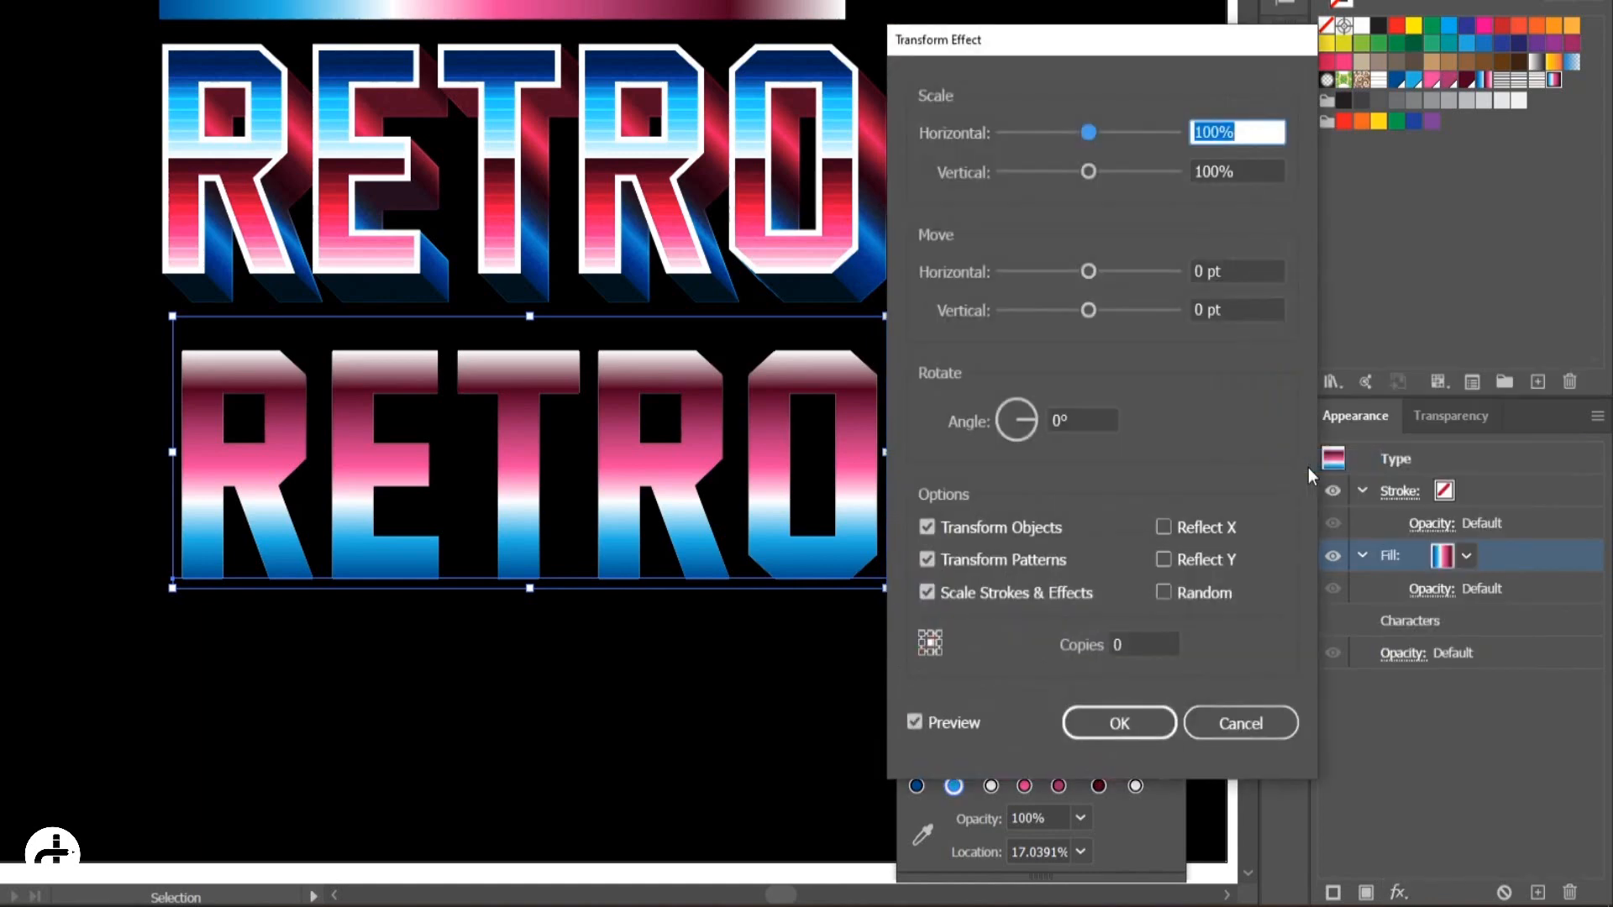
left_click(1239, 270)
type("0.1")
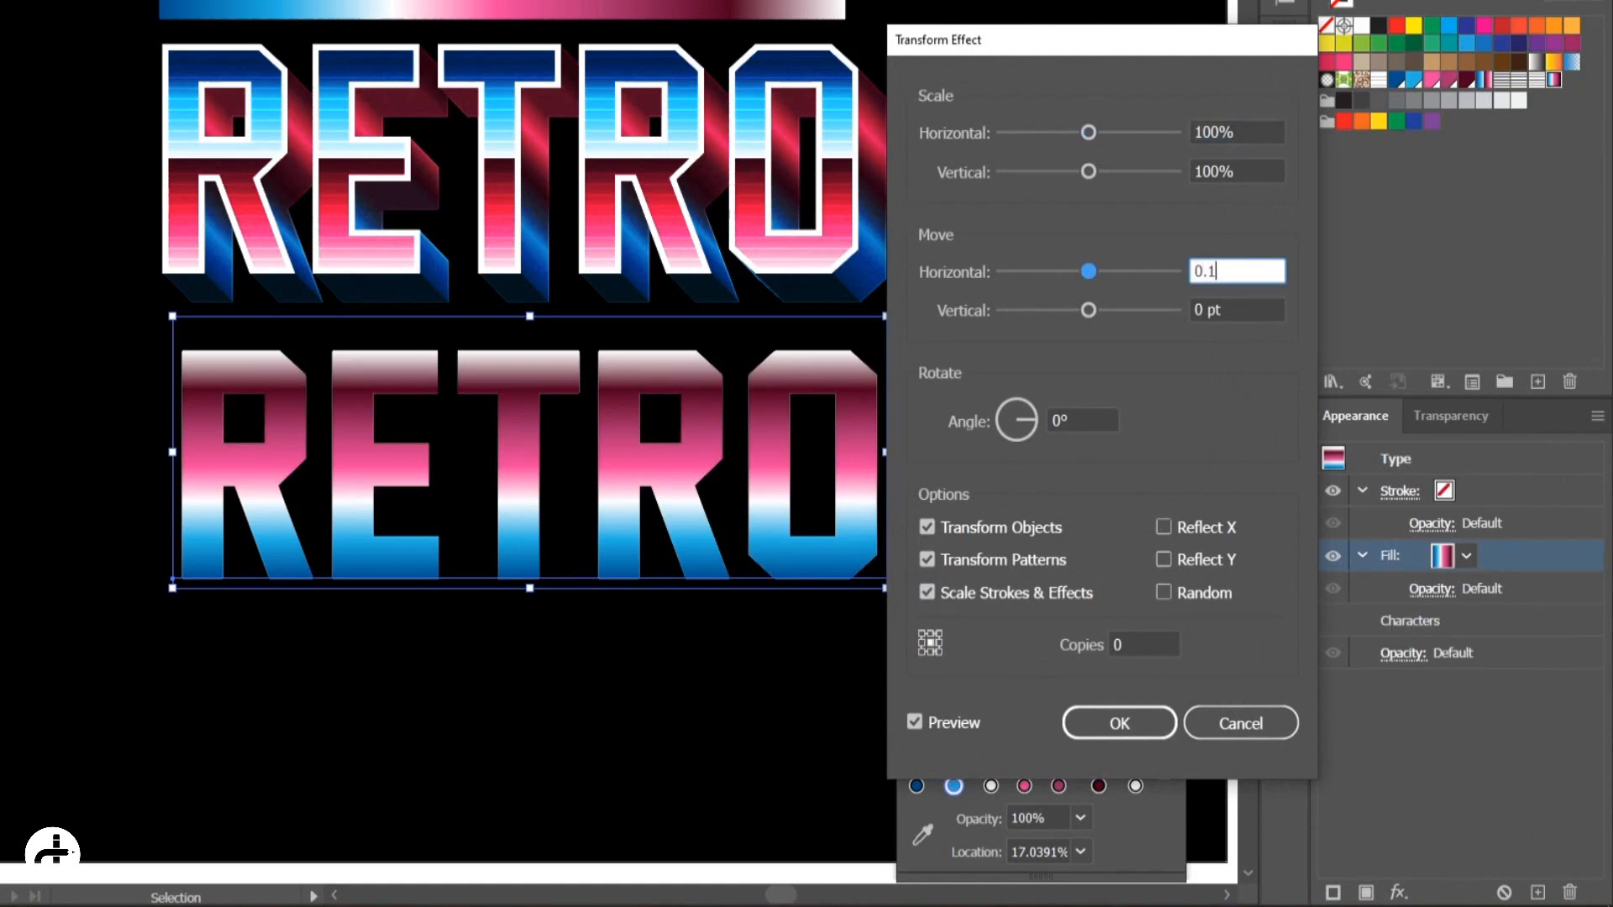
left_click(1203, 304)
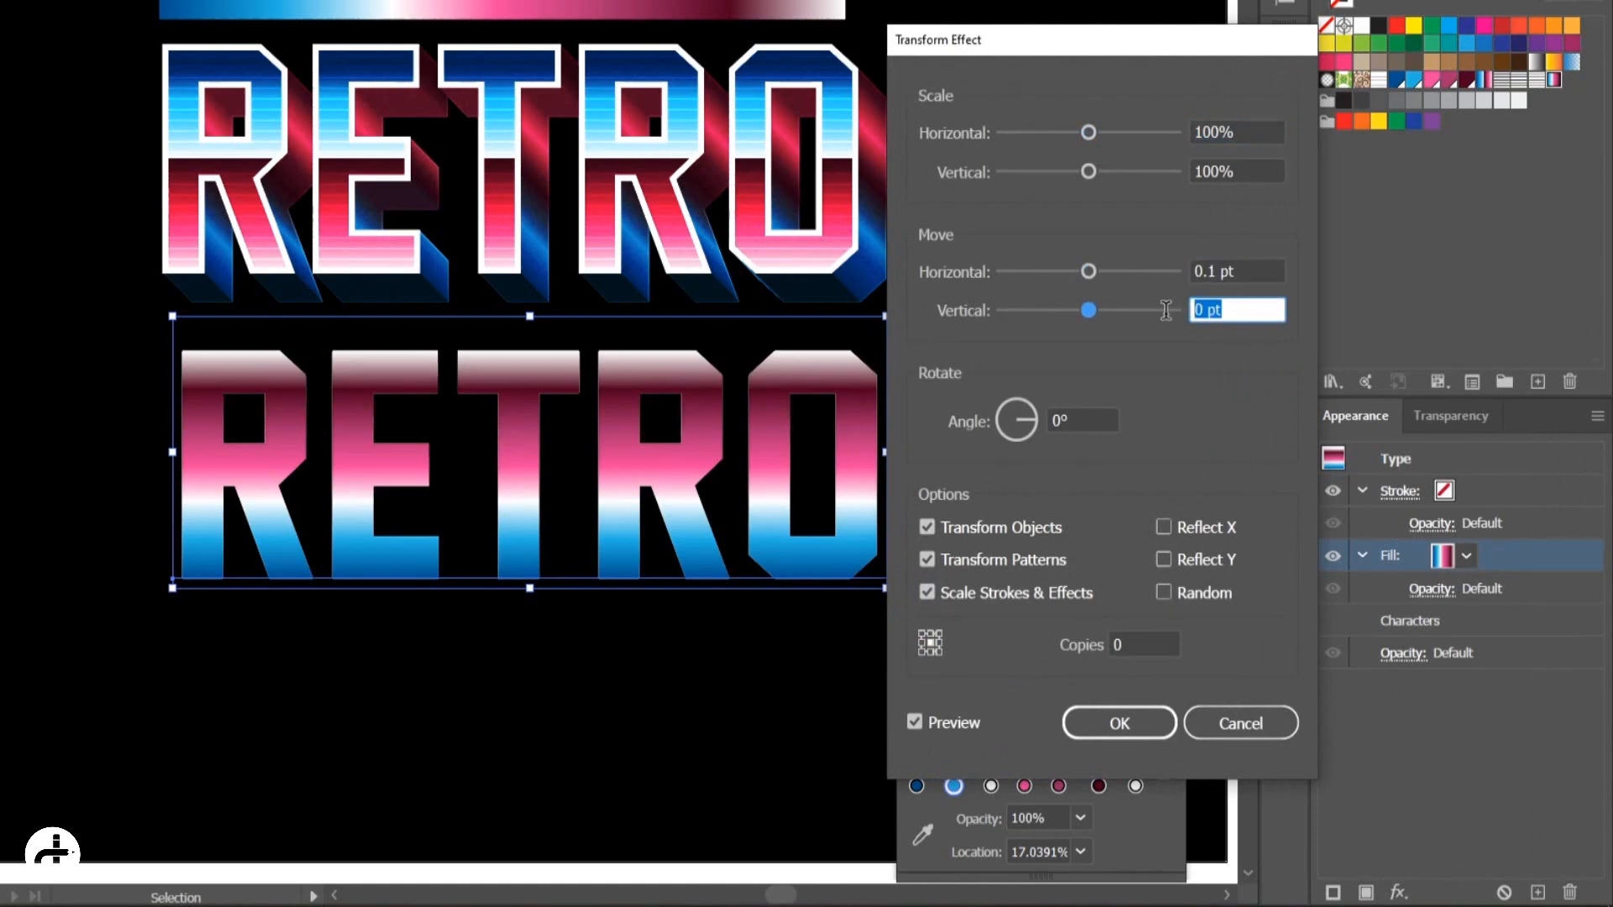
type("0.1")
left_click(1153, 652)
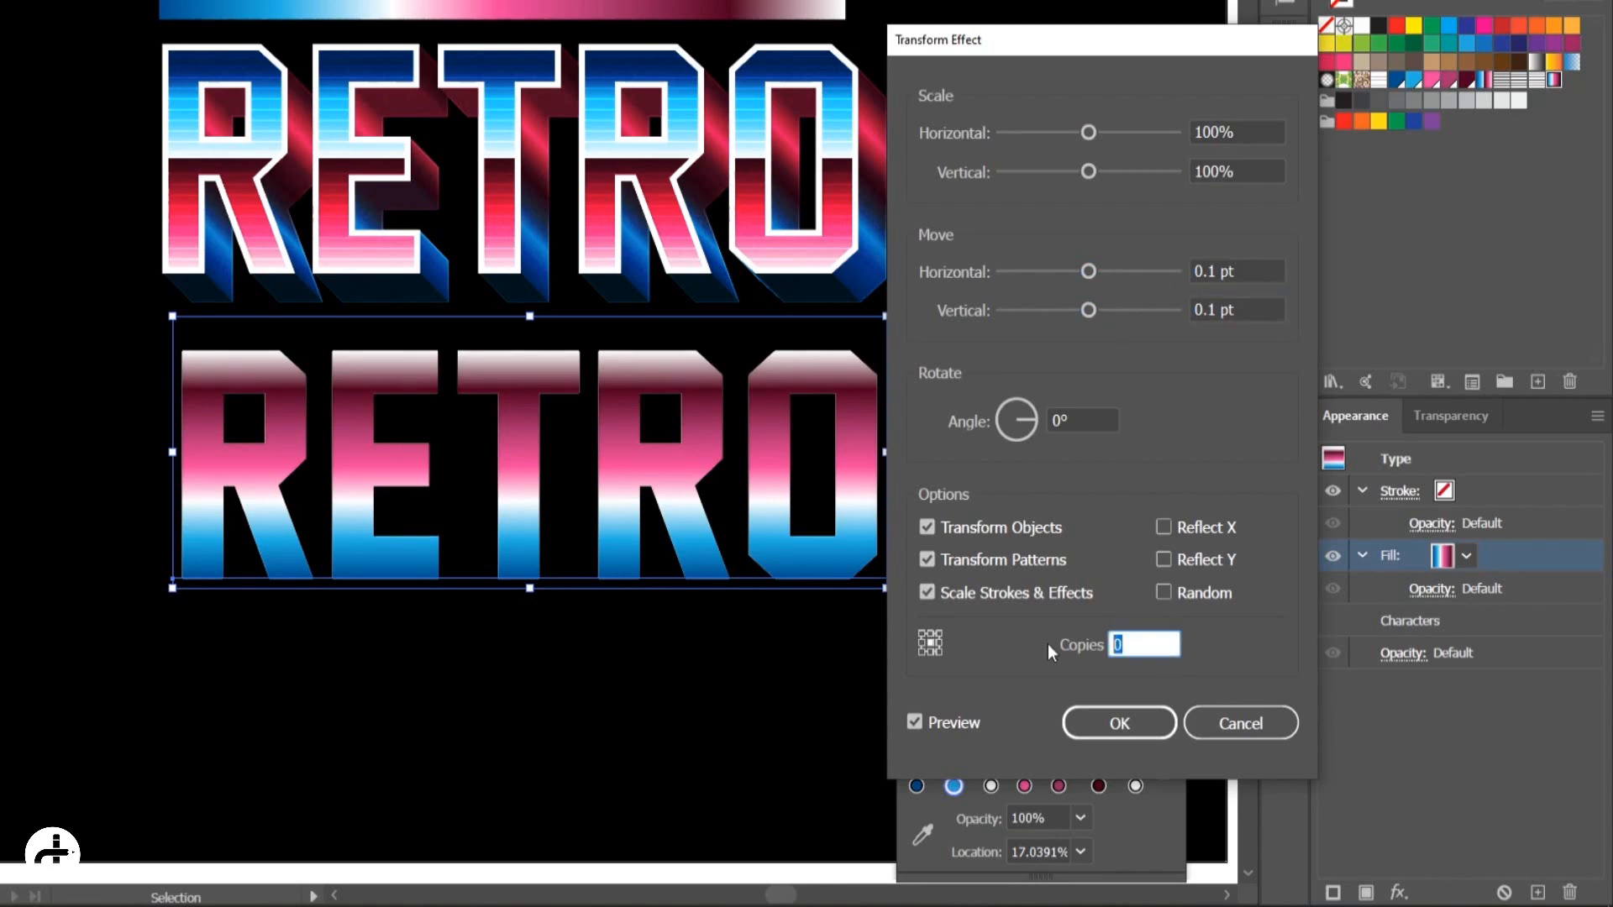
type("200")
left_click(1120, 724)
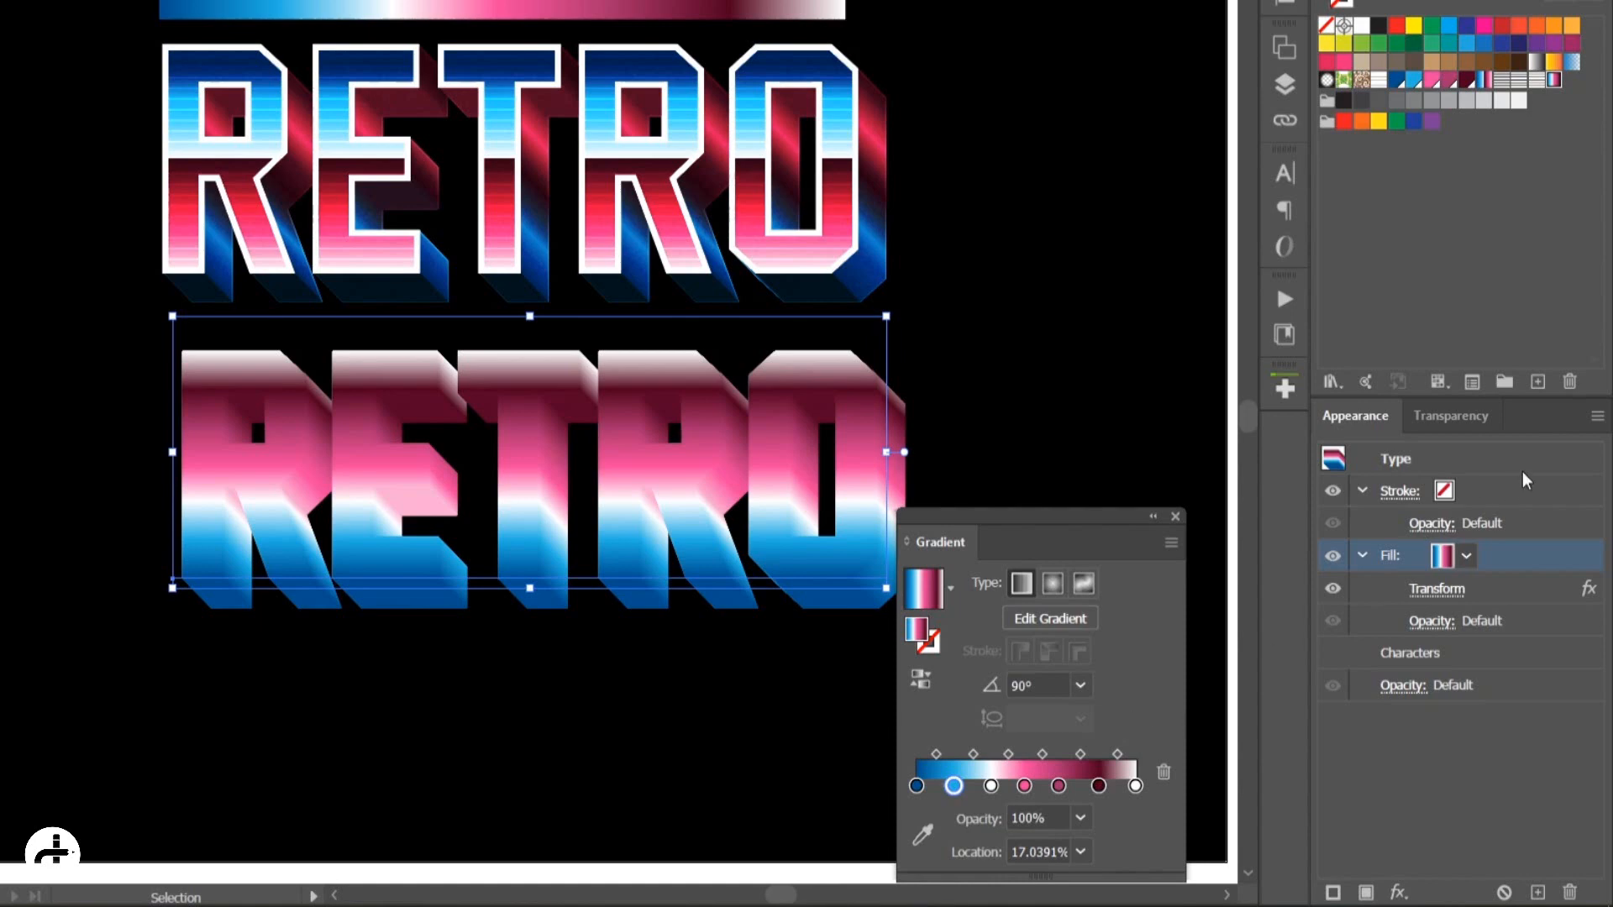
Add a second gradient fill above the extruded one and set its angle to -90°
left_click(1596, 420)
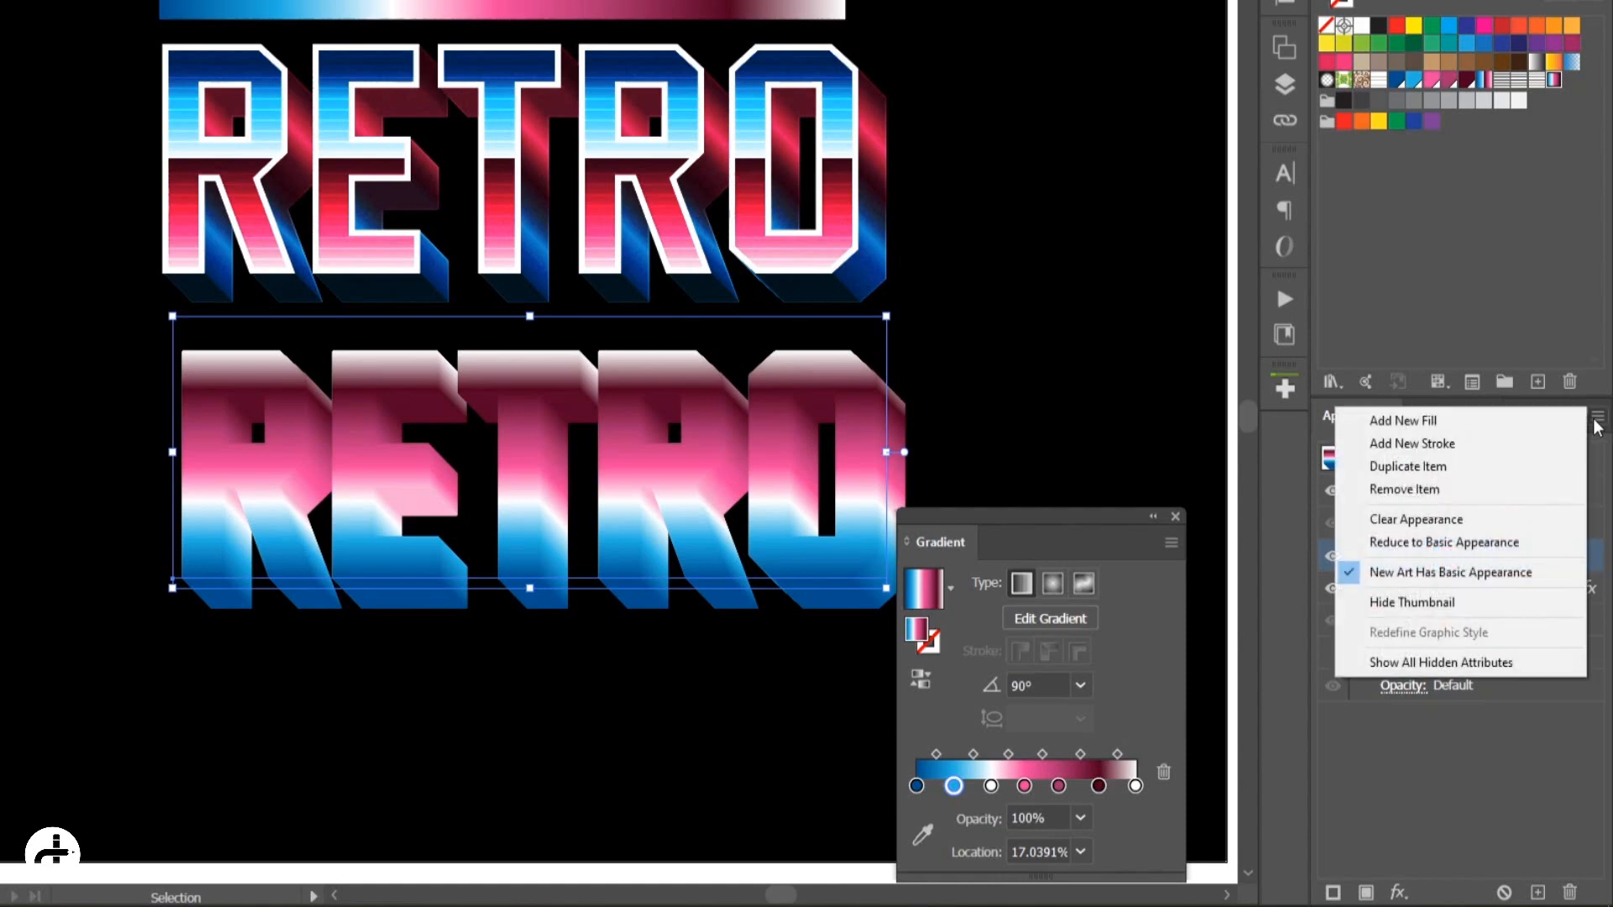
left_click(1461, 425)
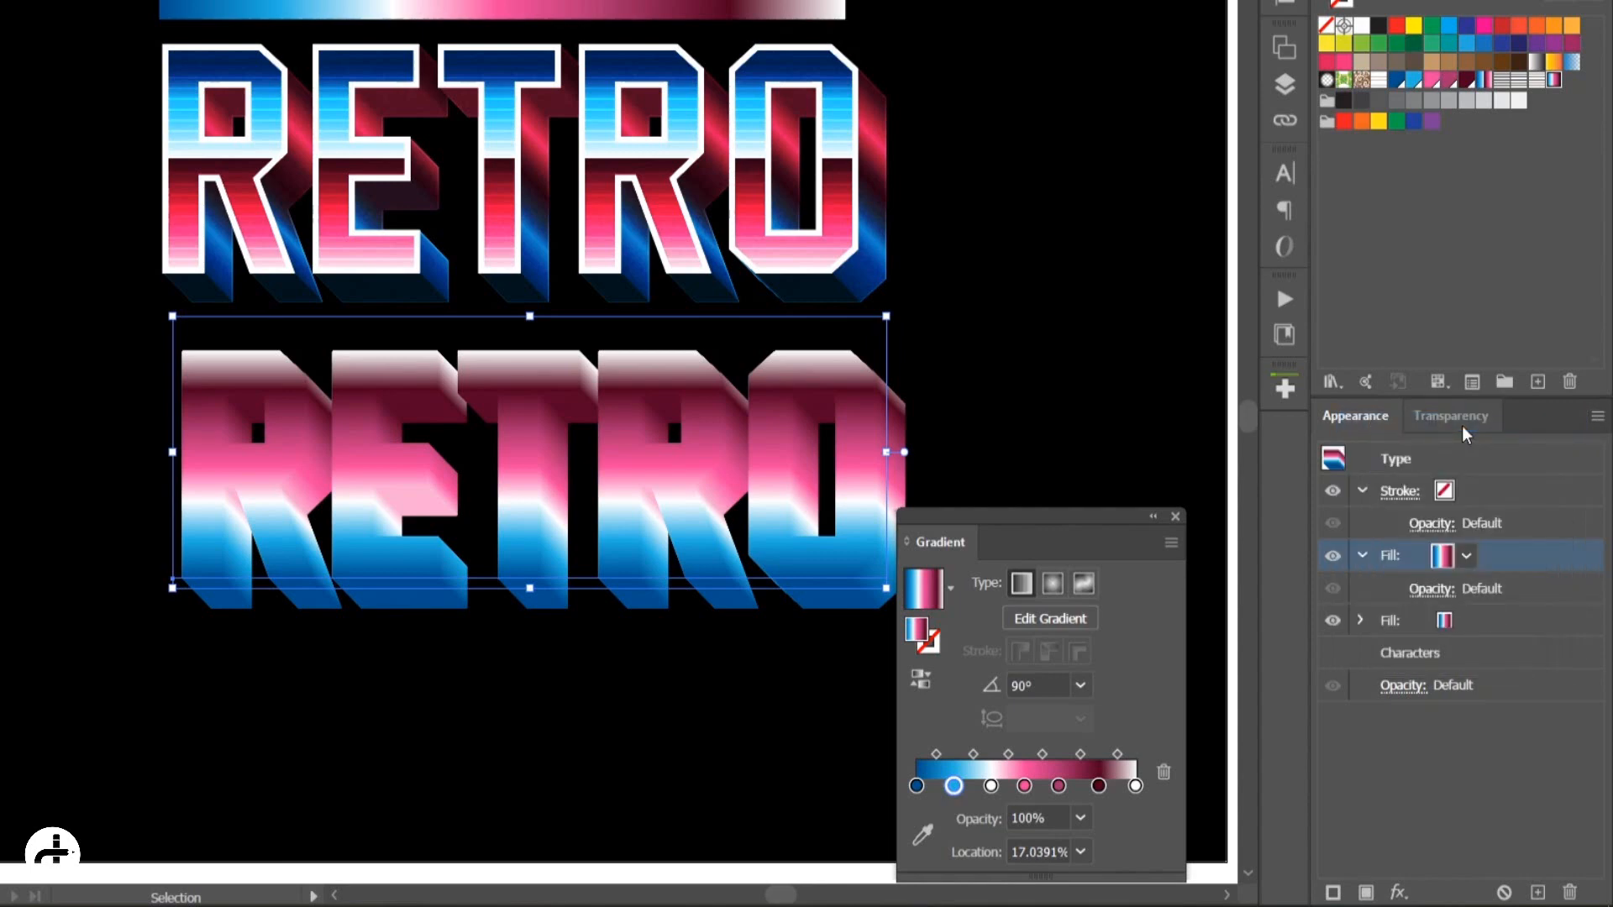
left_click(1080, 685)
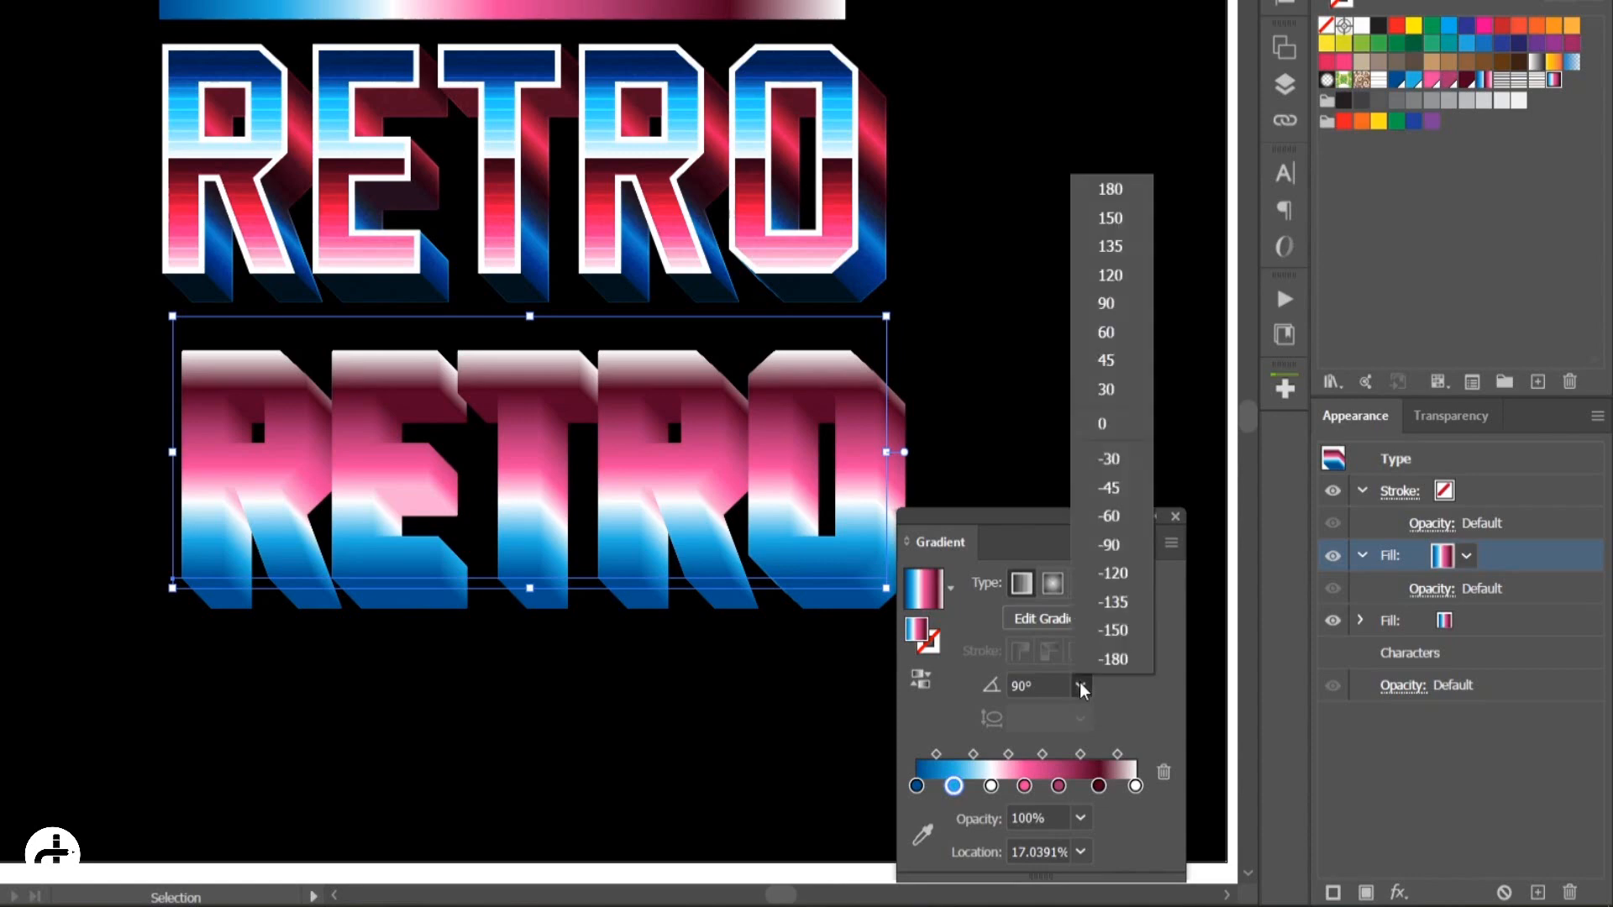
left_click(1122, 547)
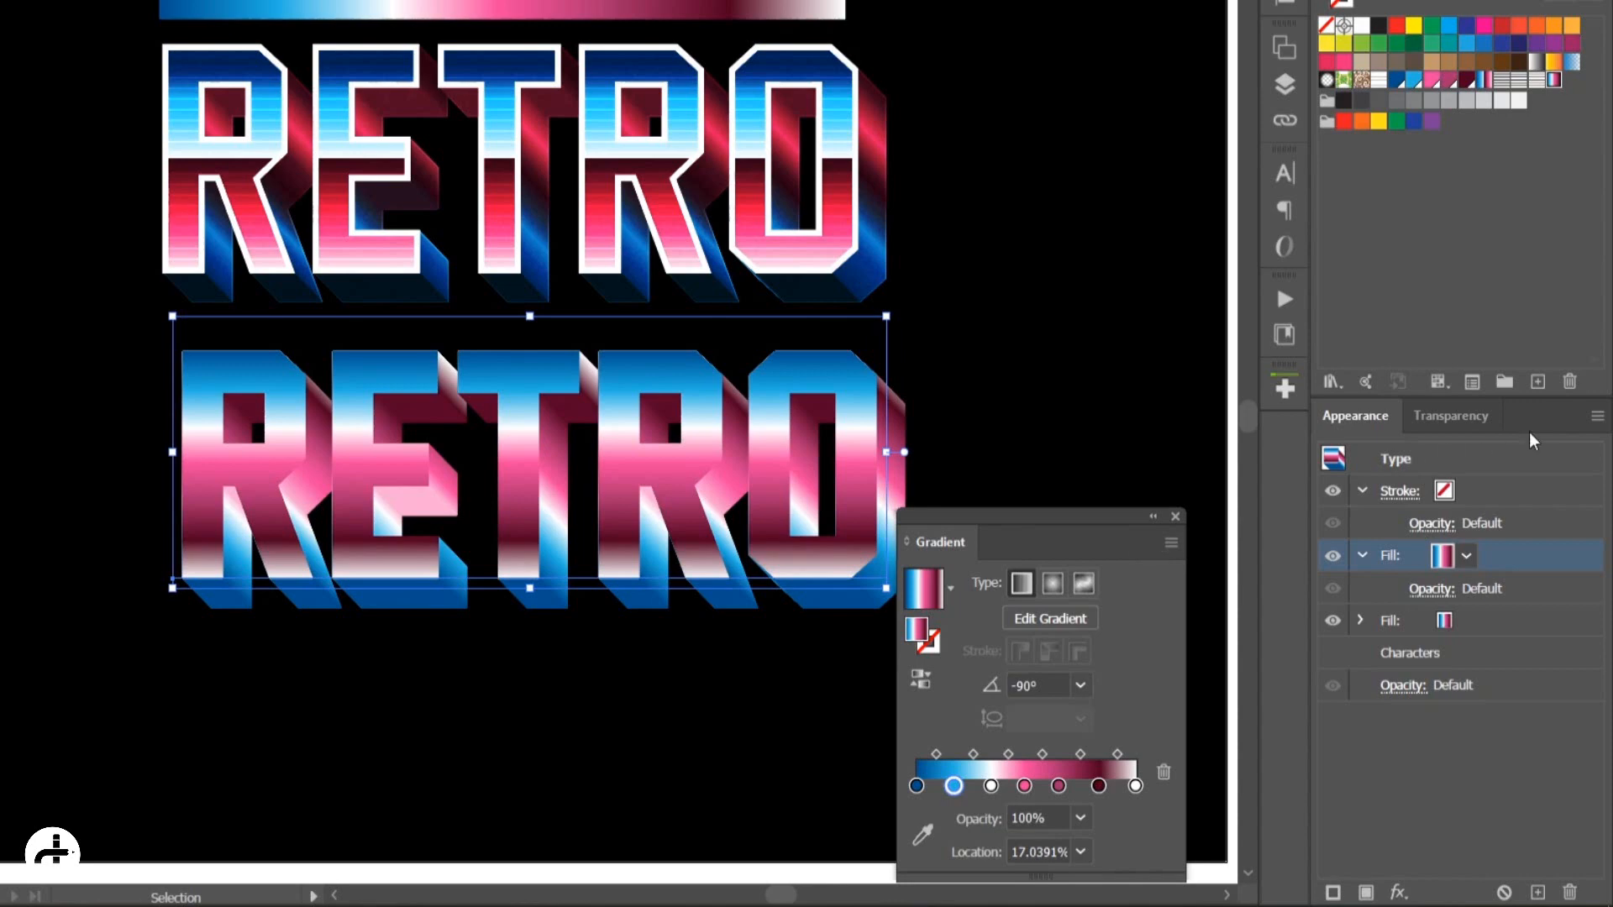
Add a third fill to the text using the first line pattern from the Basic Graphics_Lines swatch library
left_click(1596, 416)
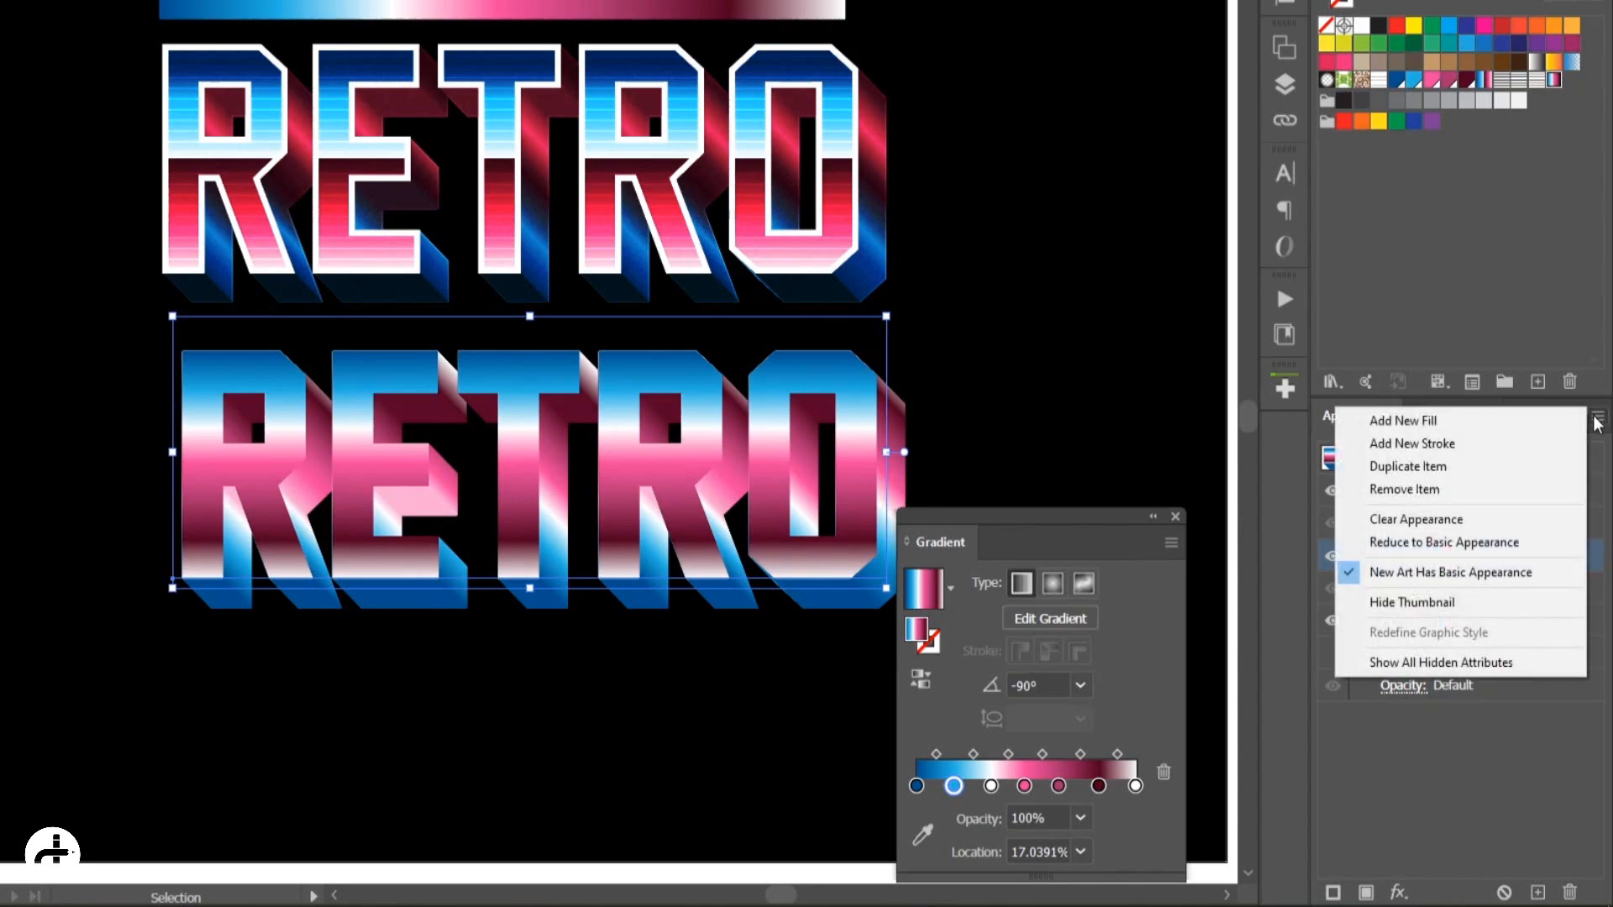
left_click(1474, 421)
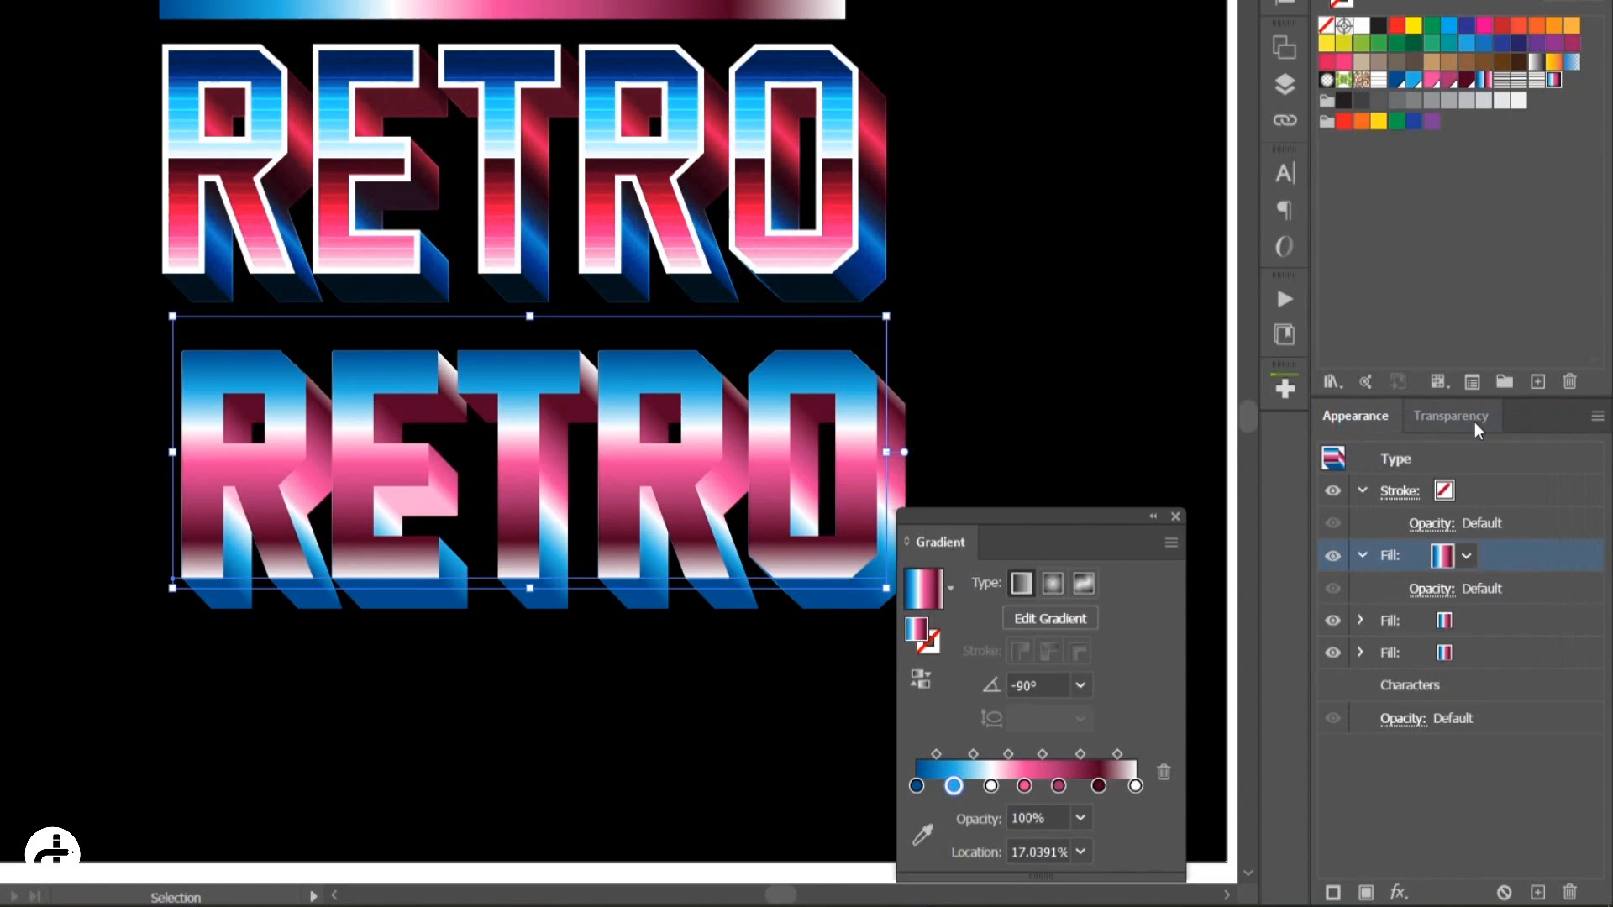
left_click(1344, 384)
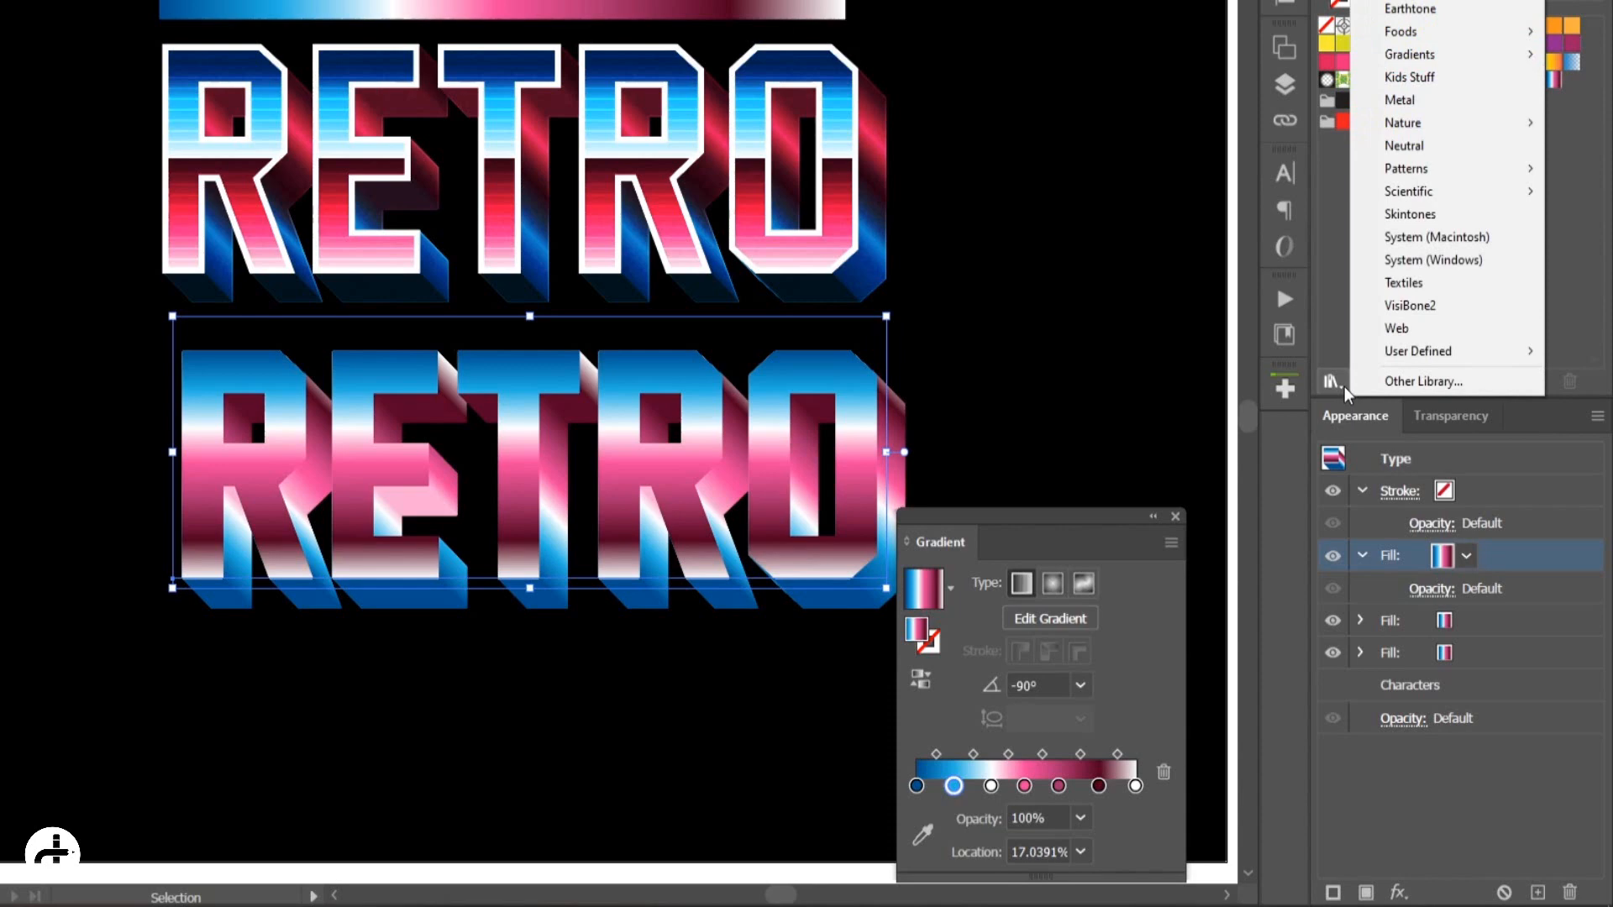
mouse_move(1420, 170)
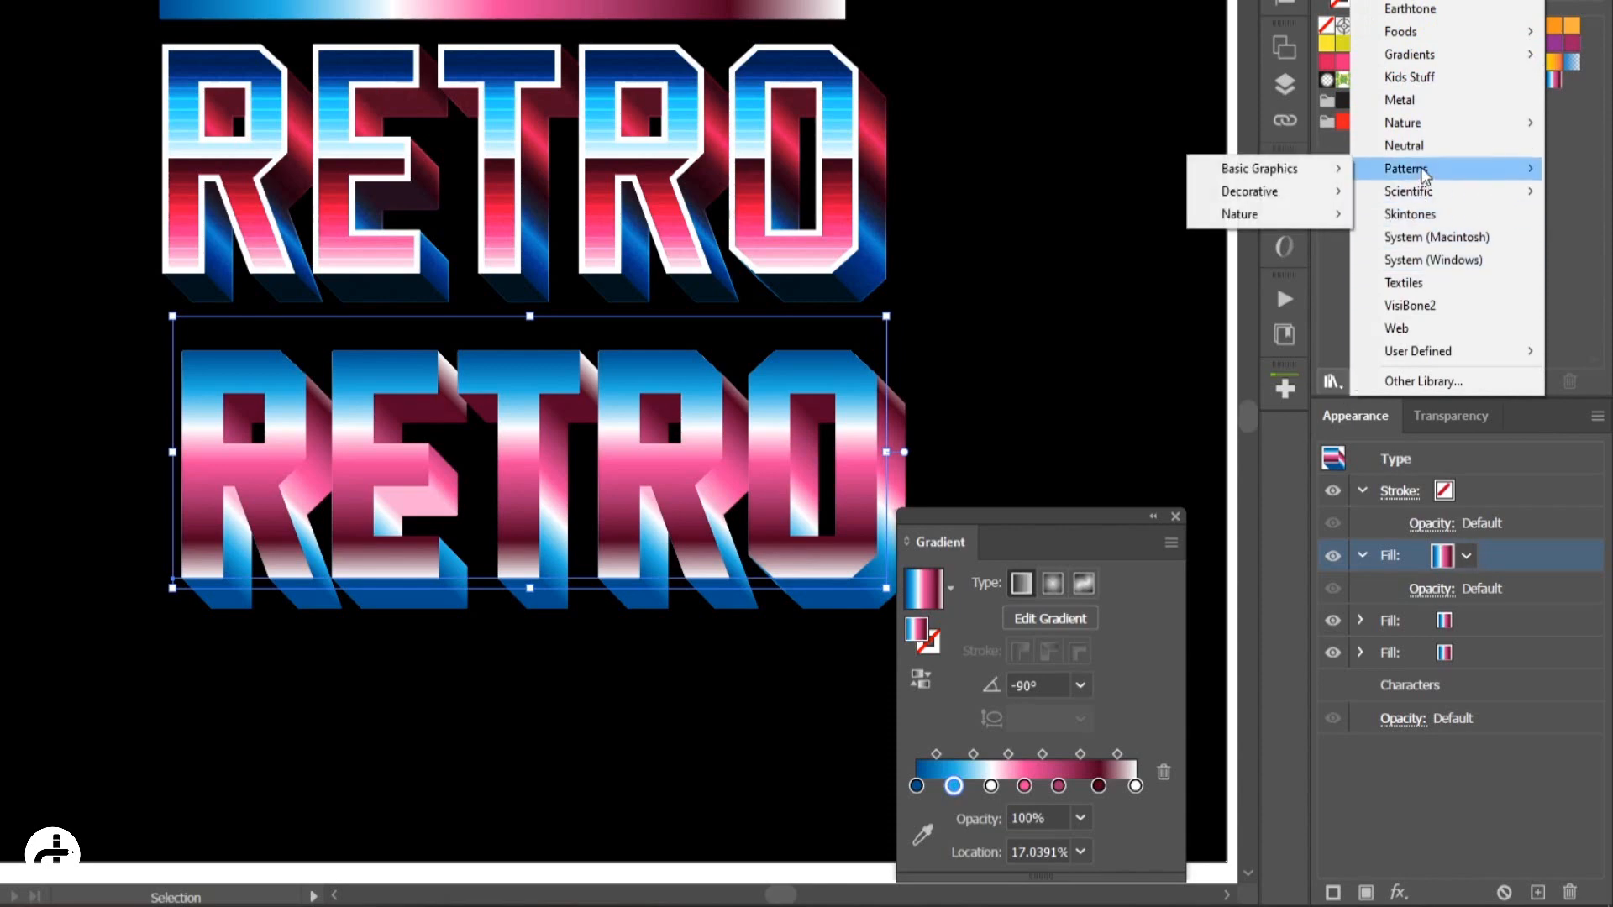
mouse_move(1301, 177)
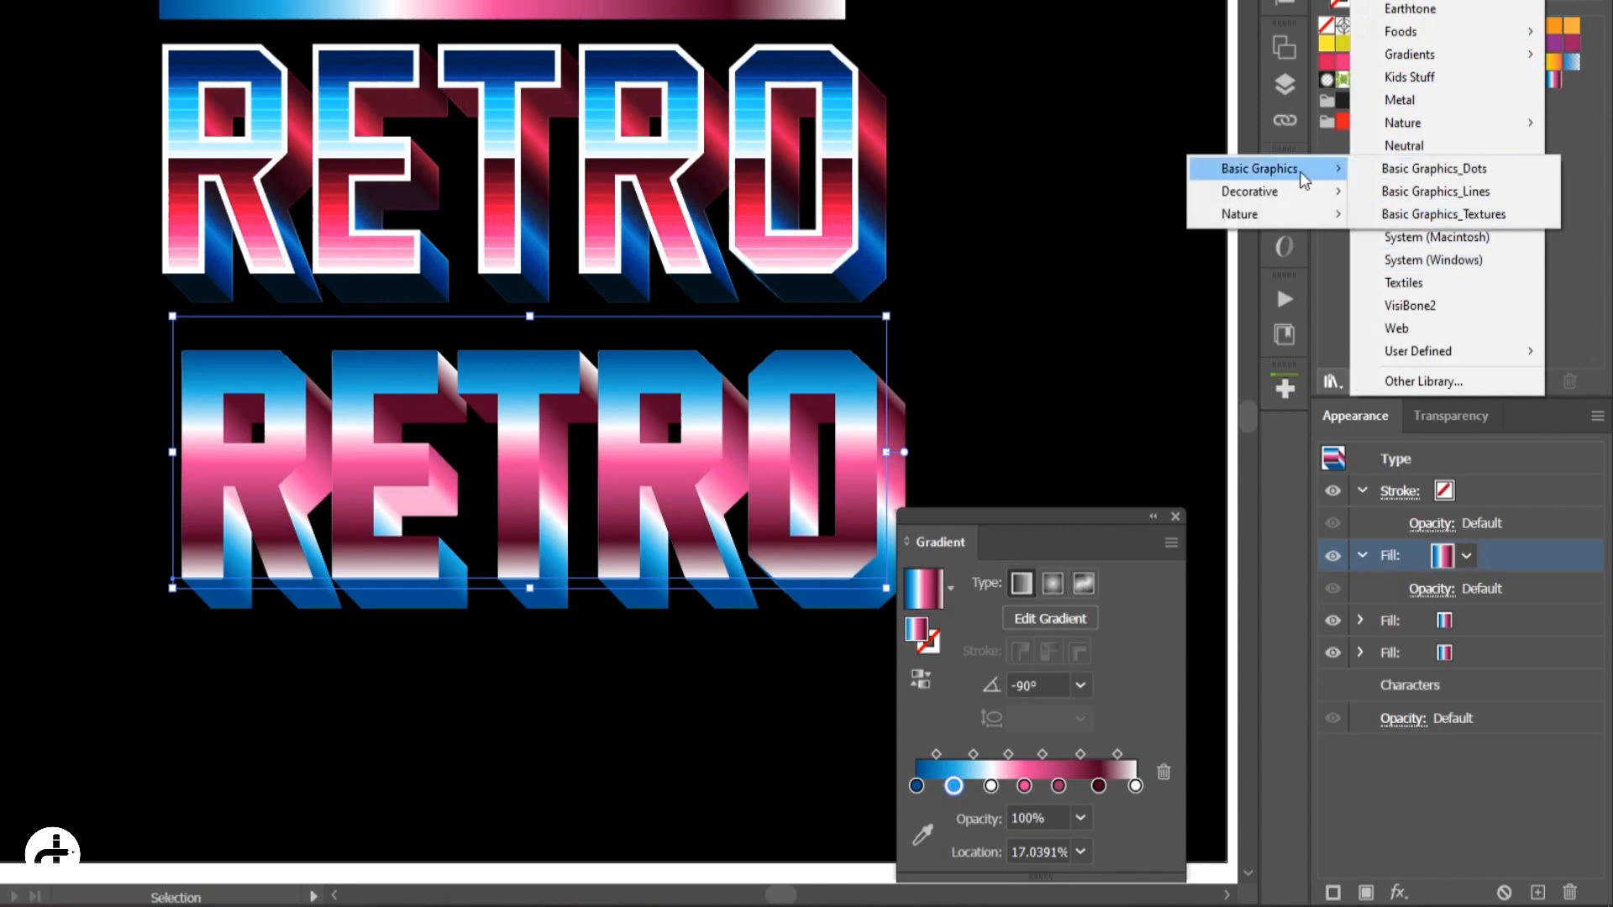
left_click(1429, 193)
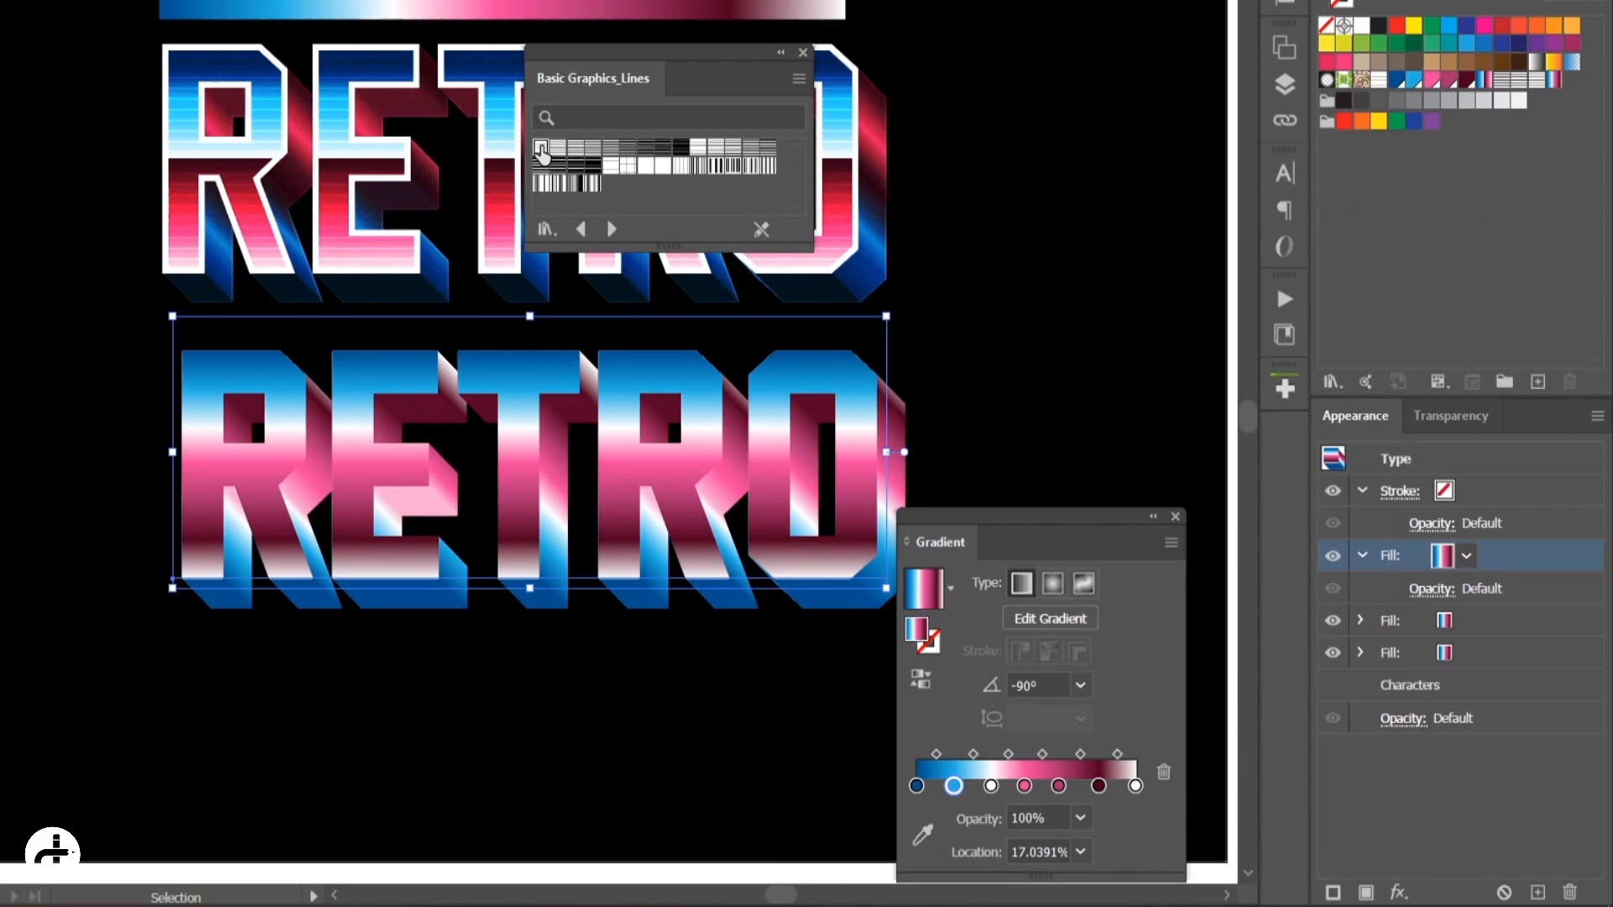
left_click(541, 149)
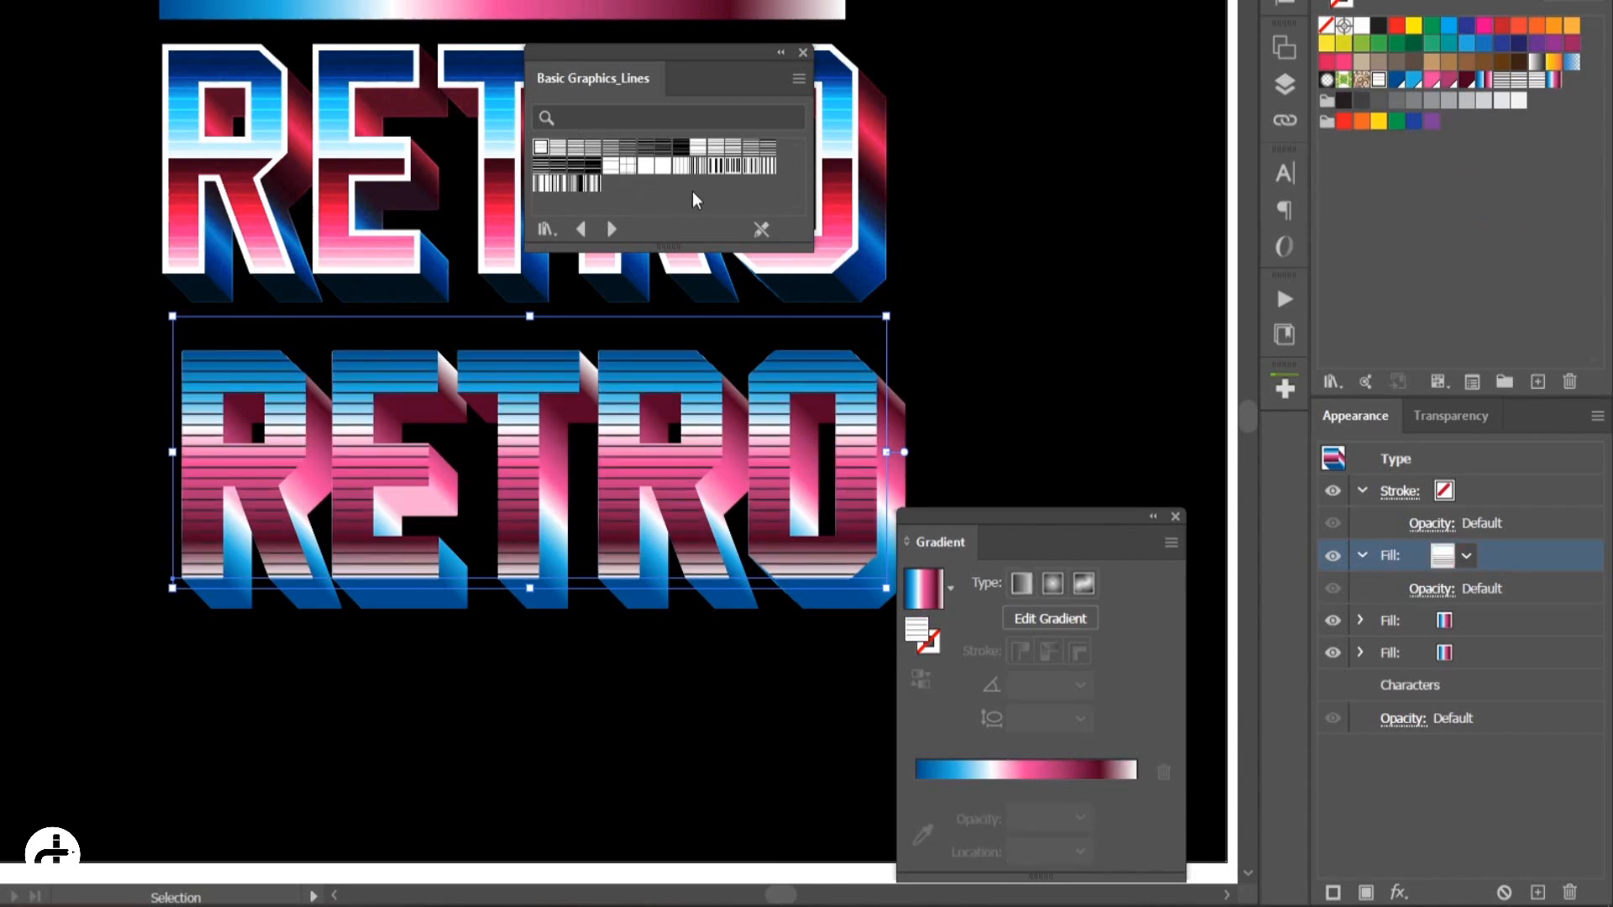
Set the line pattern fill's blending mode to Color Dodge
left_click(1434, 591)
left_click(1434, 592)
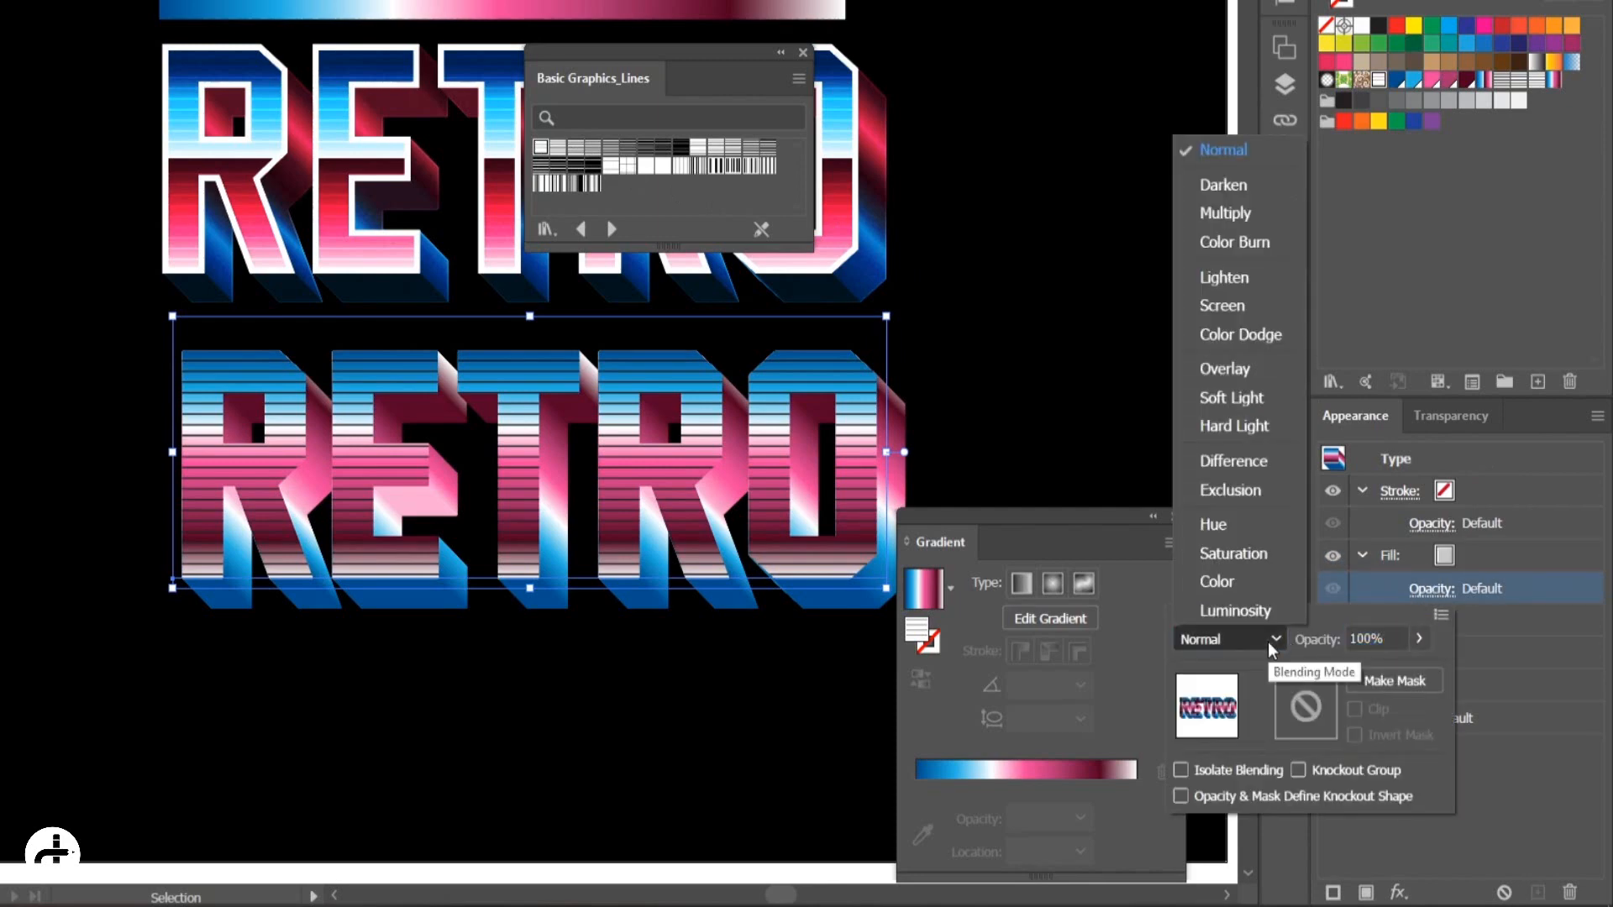
left_click(1253, 335)
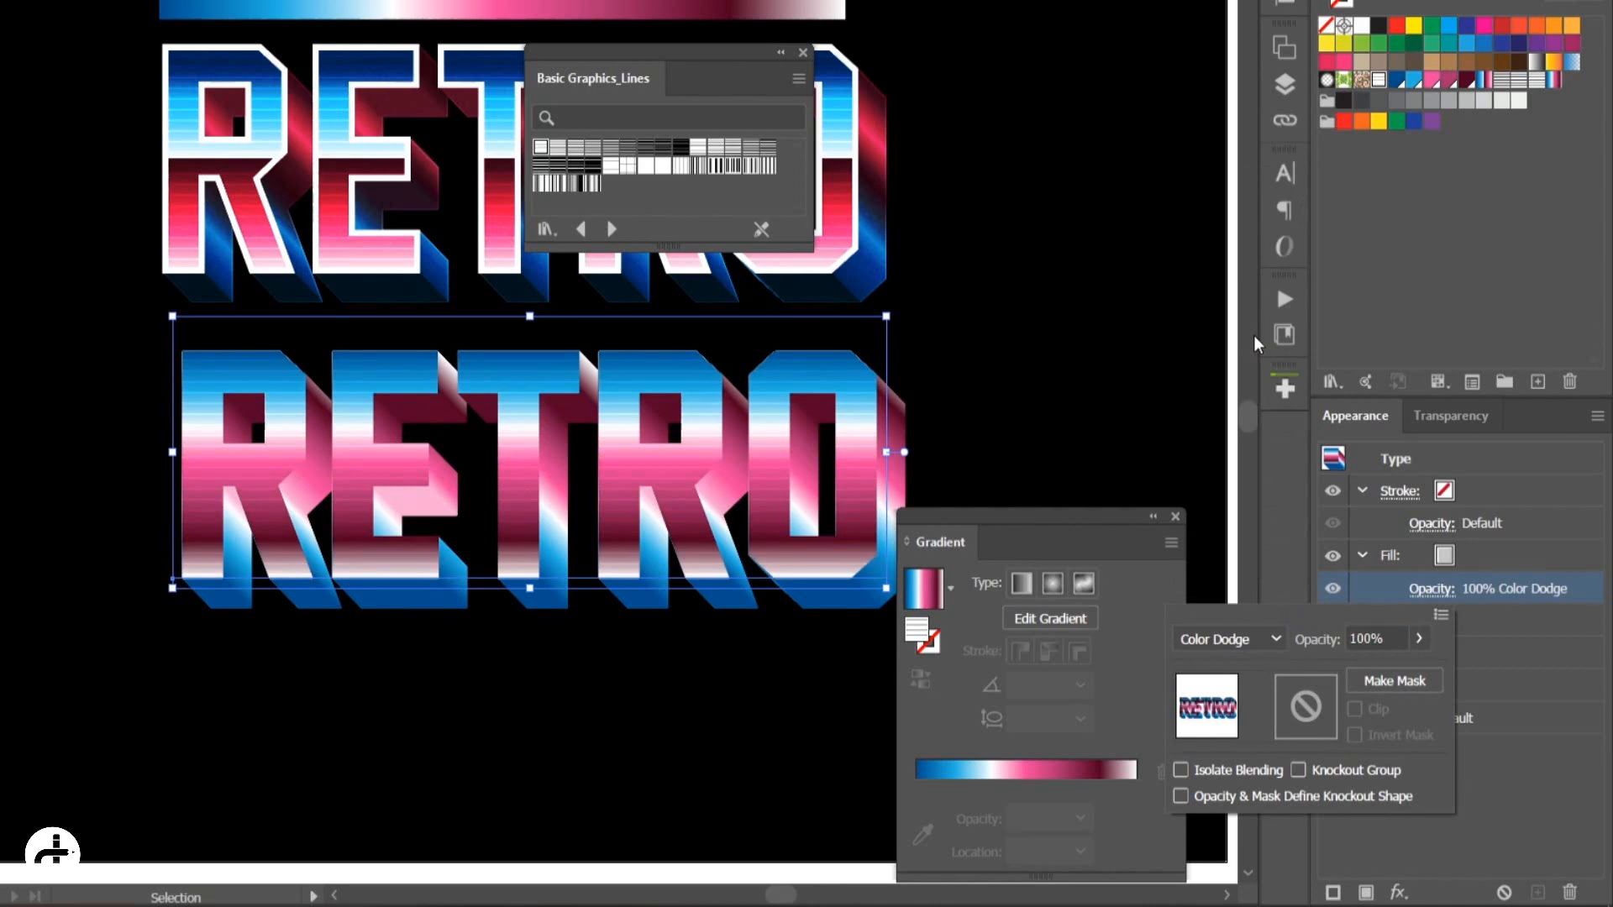
left_click(1571, 592)
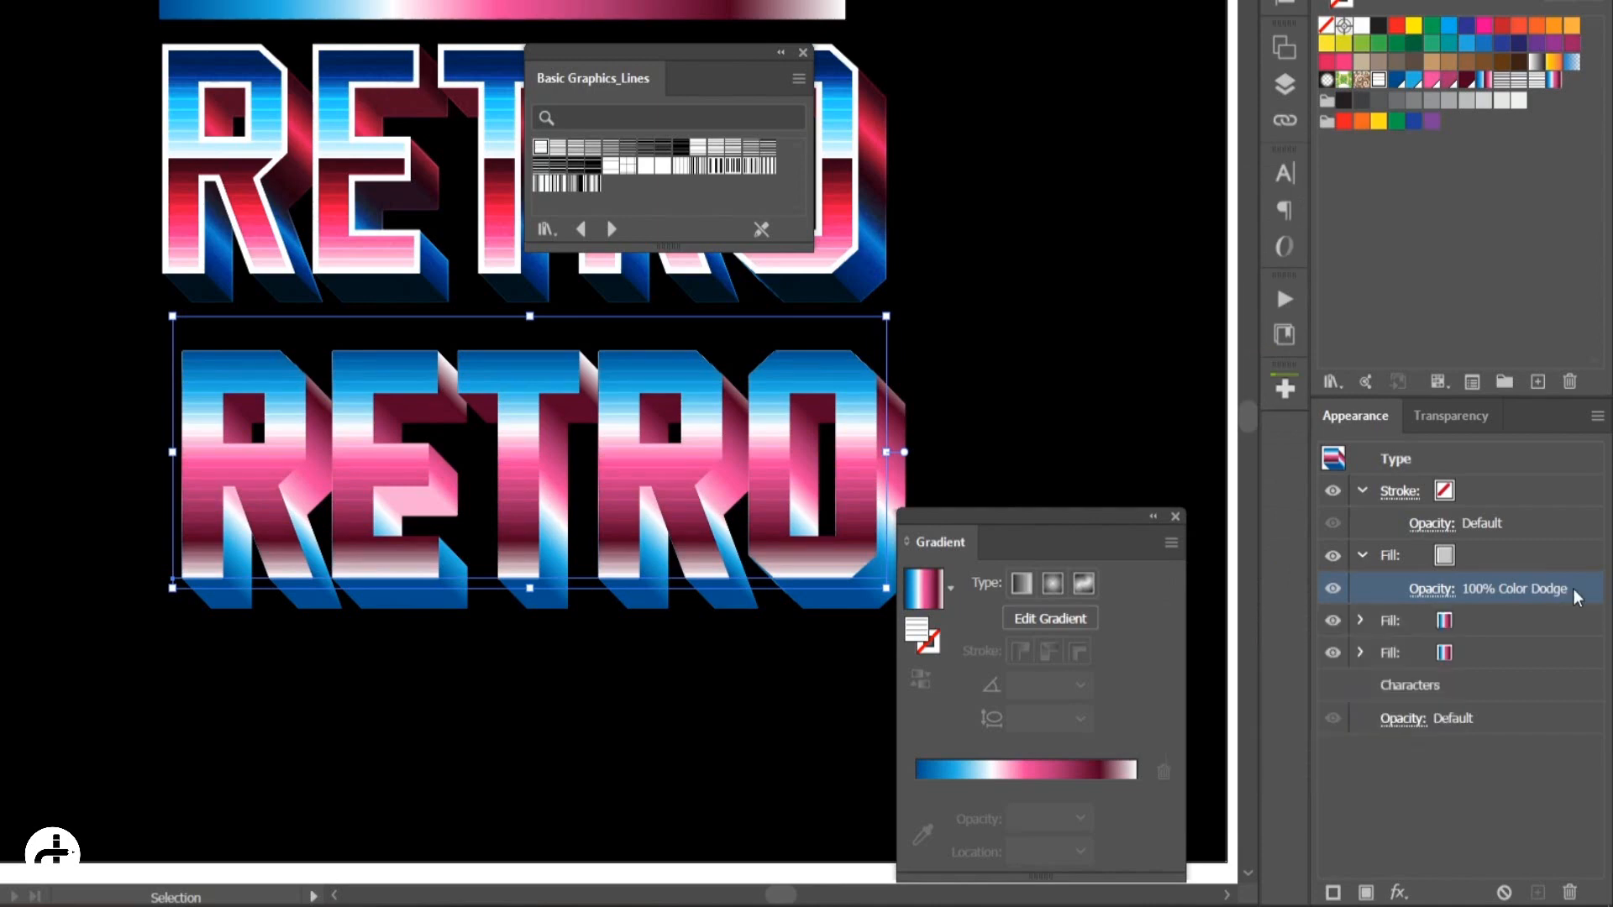
Add a new white stroke to the text and set its weight to 4 px
left_click(1597, 417)
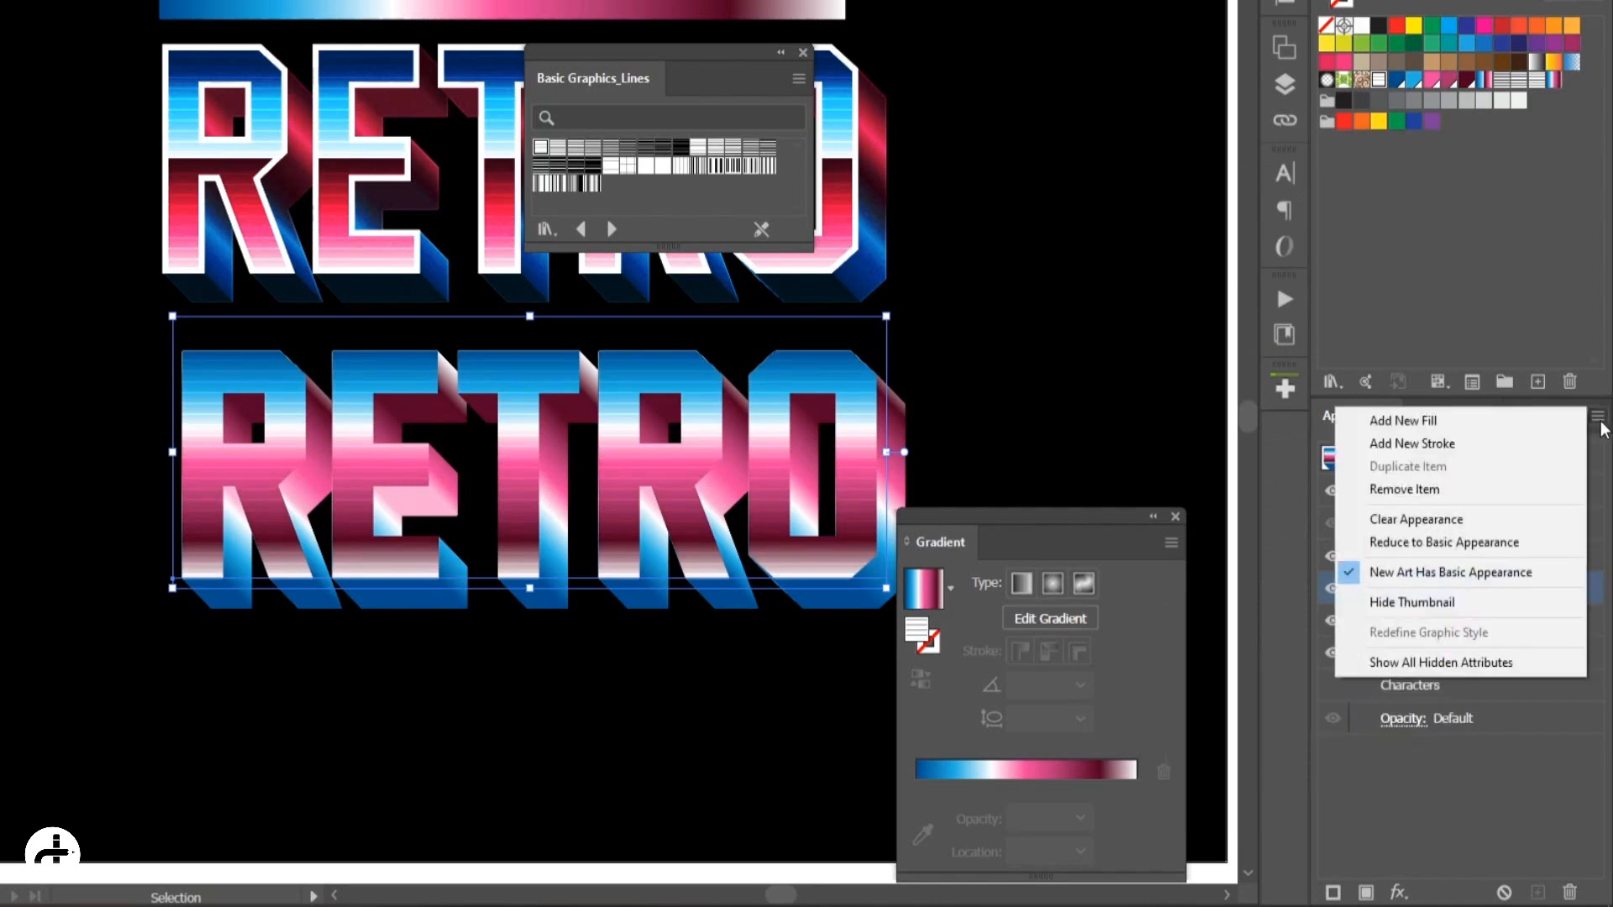
left_click(1465, 445)
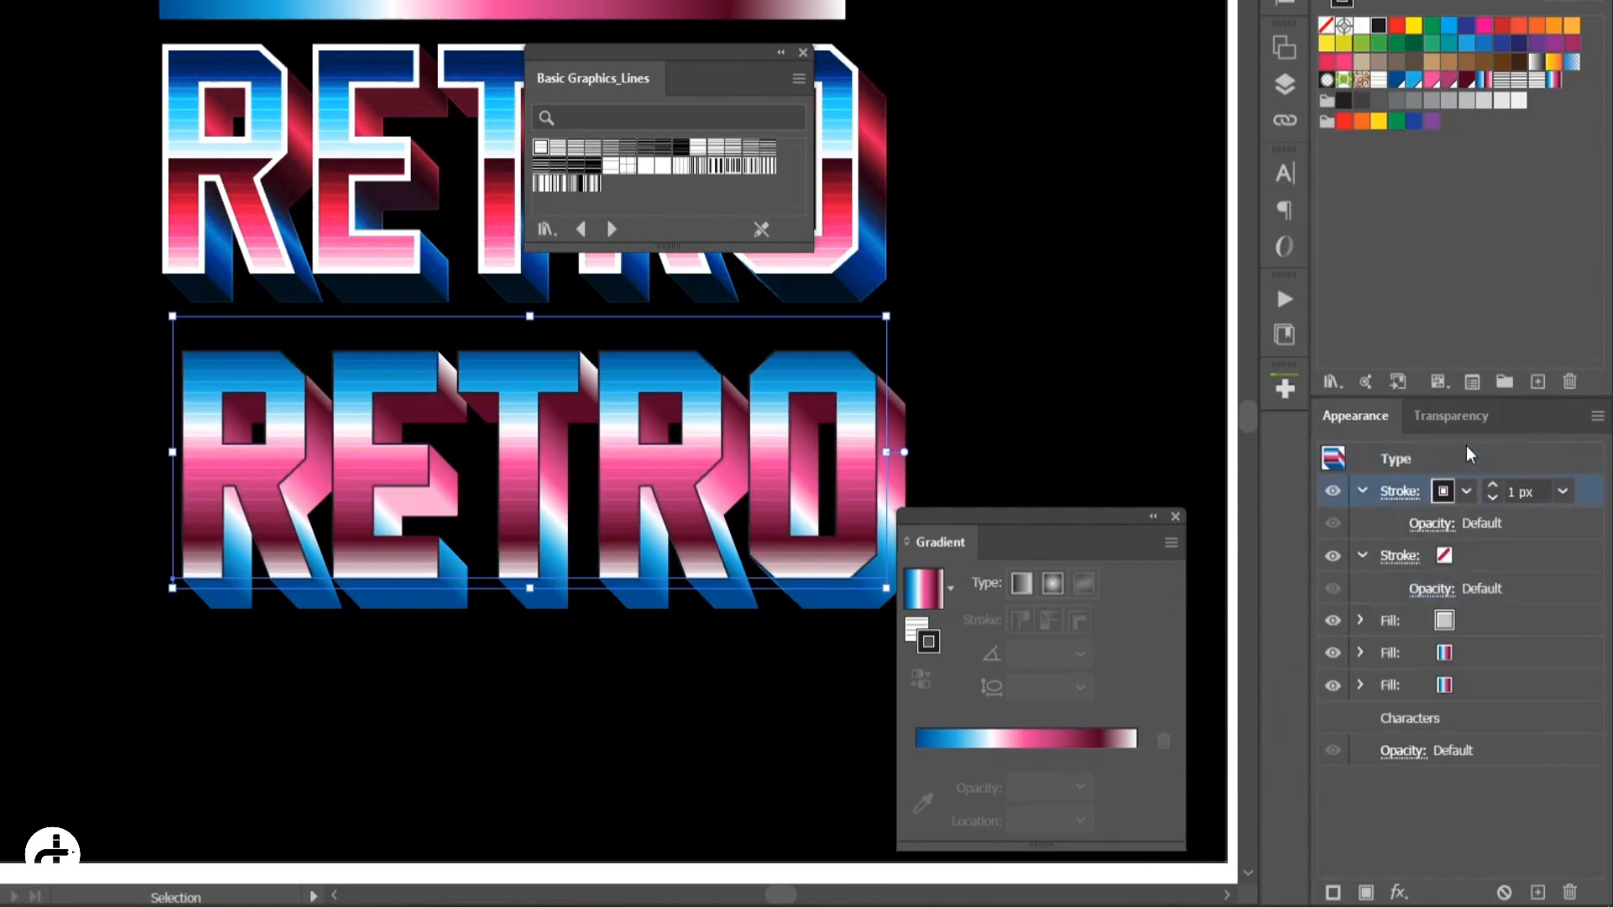
left_click(1445, 492)
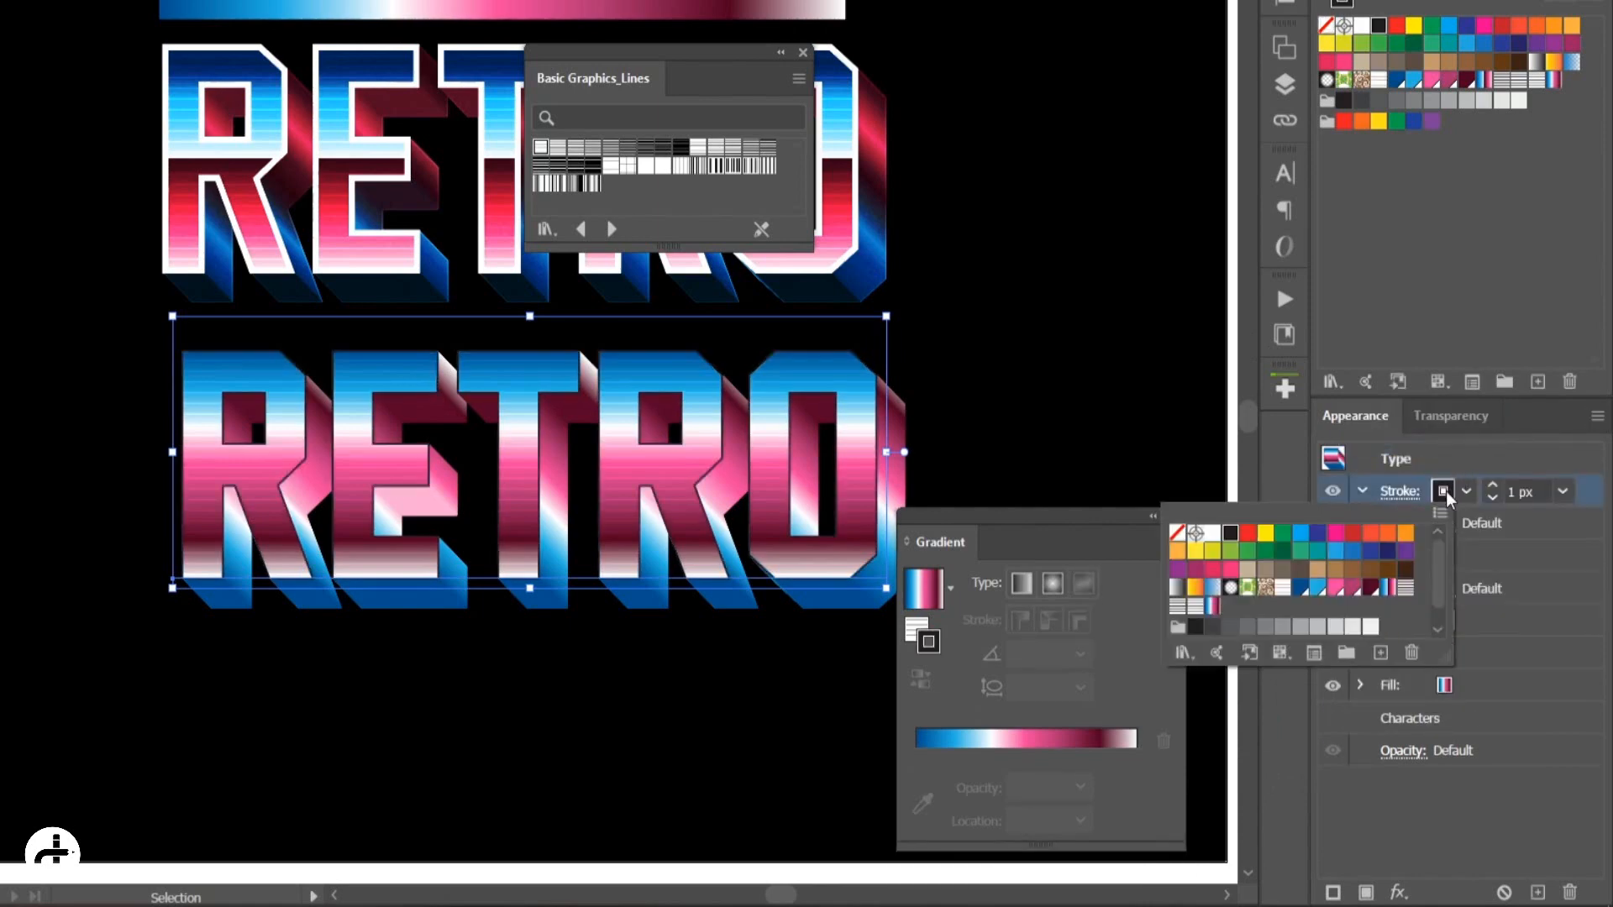
left_click(1213, 534)
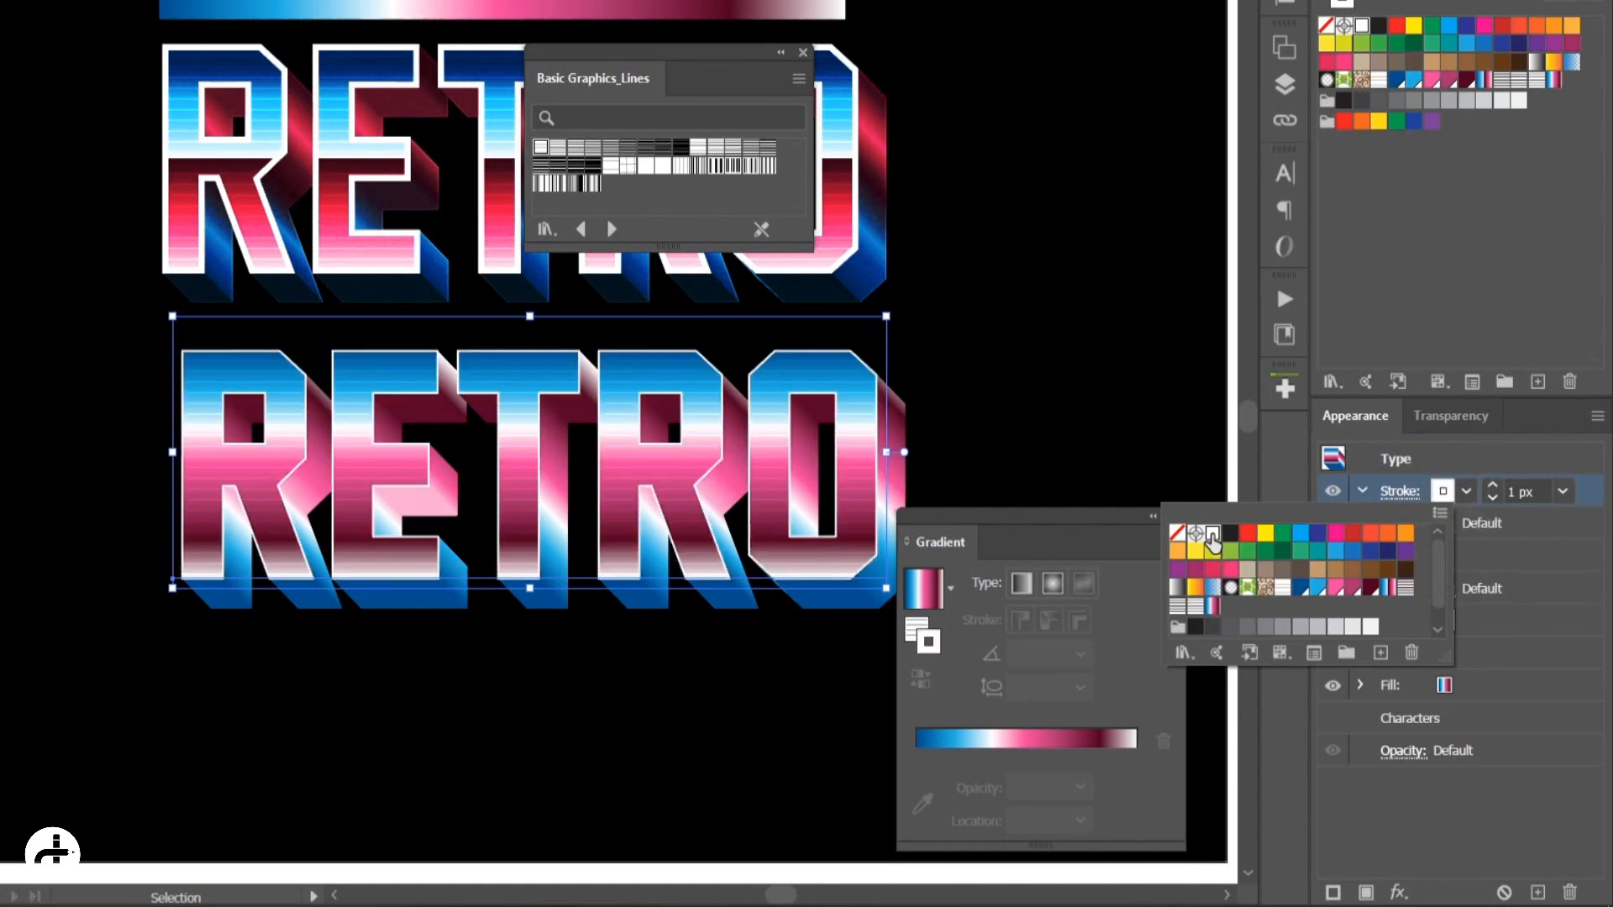
left_click(1544, 499)
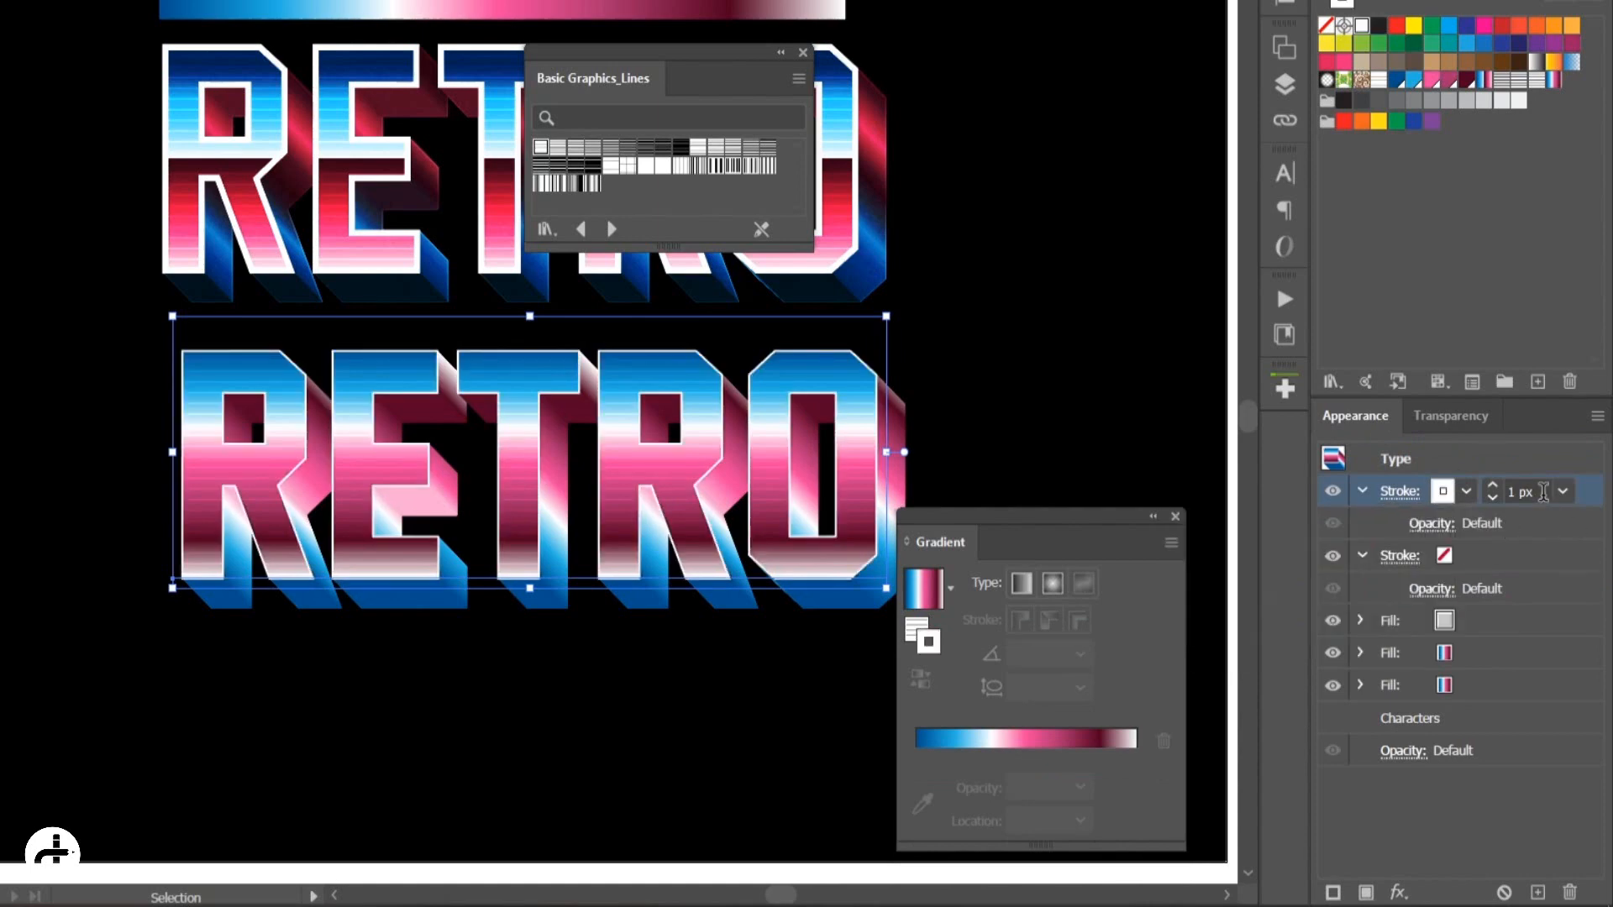
left_click(1493, 486)
left_click(1493, 486)
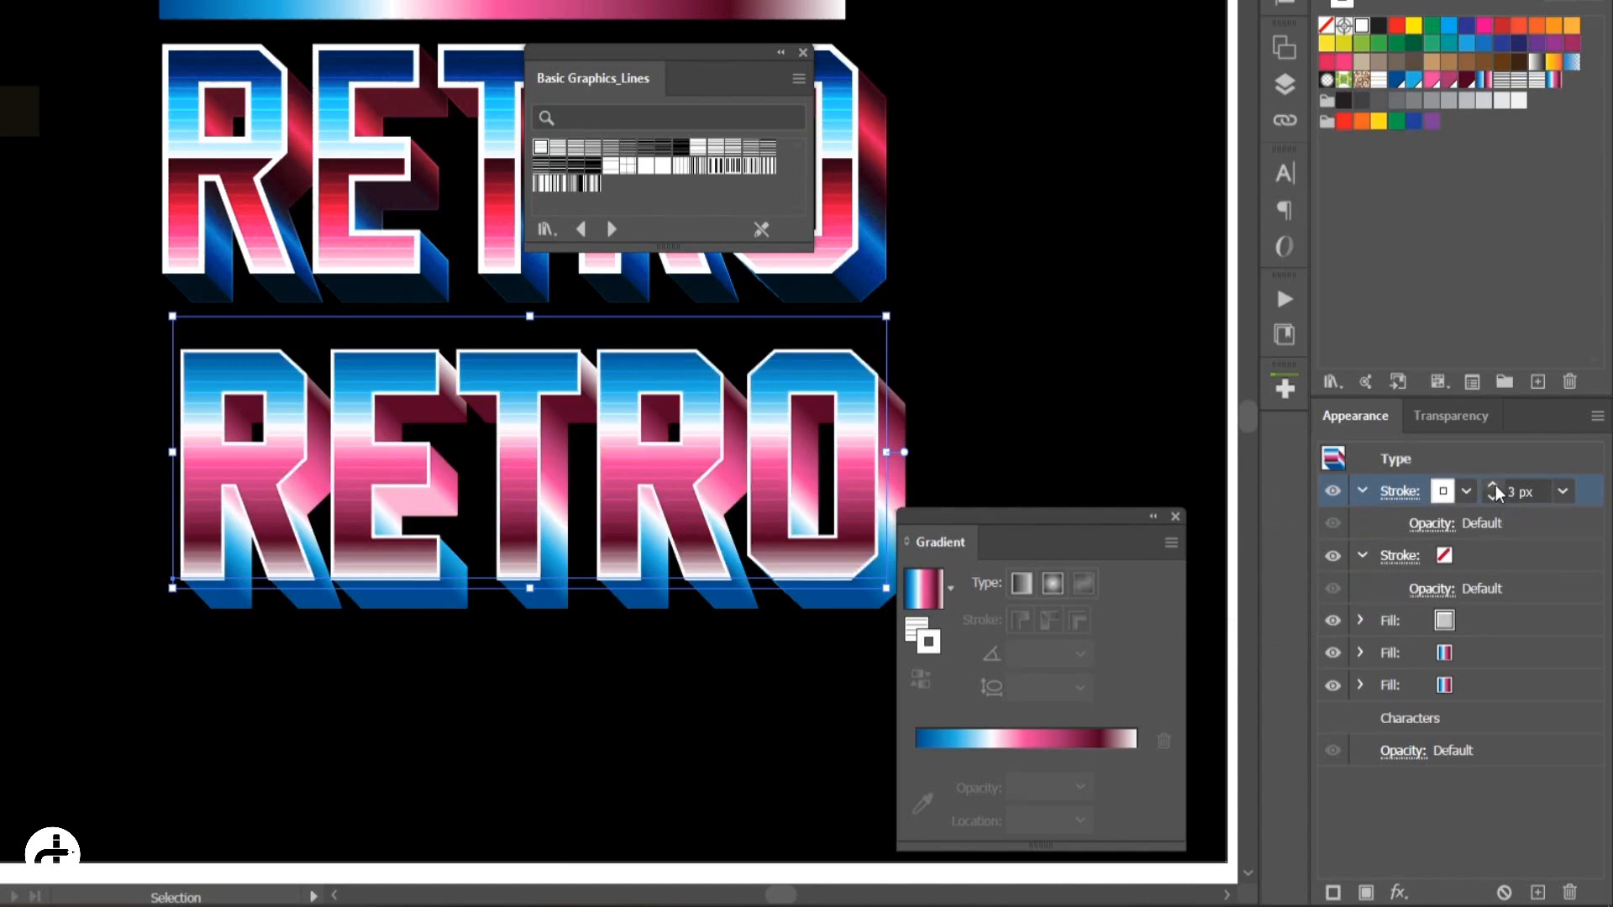
left_click(1494, 485)
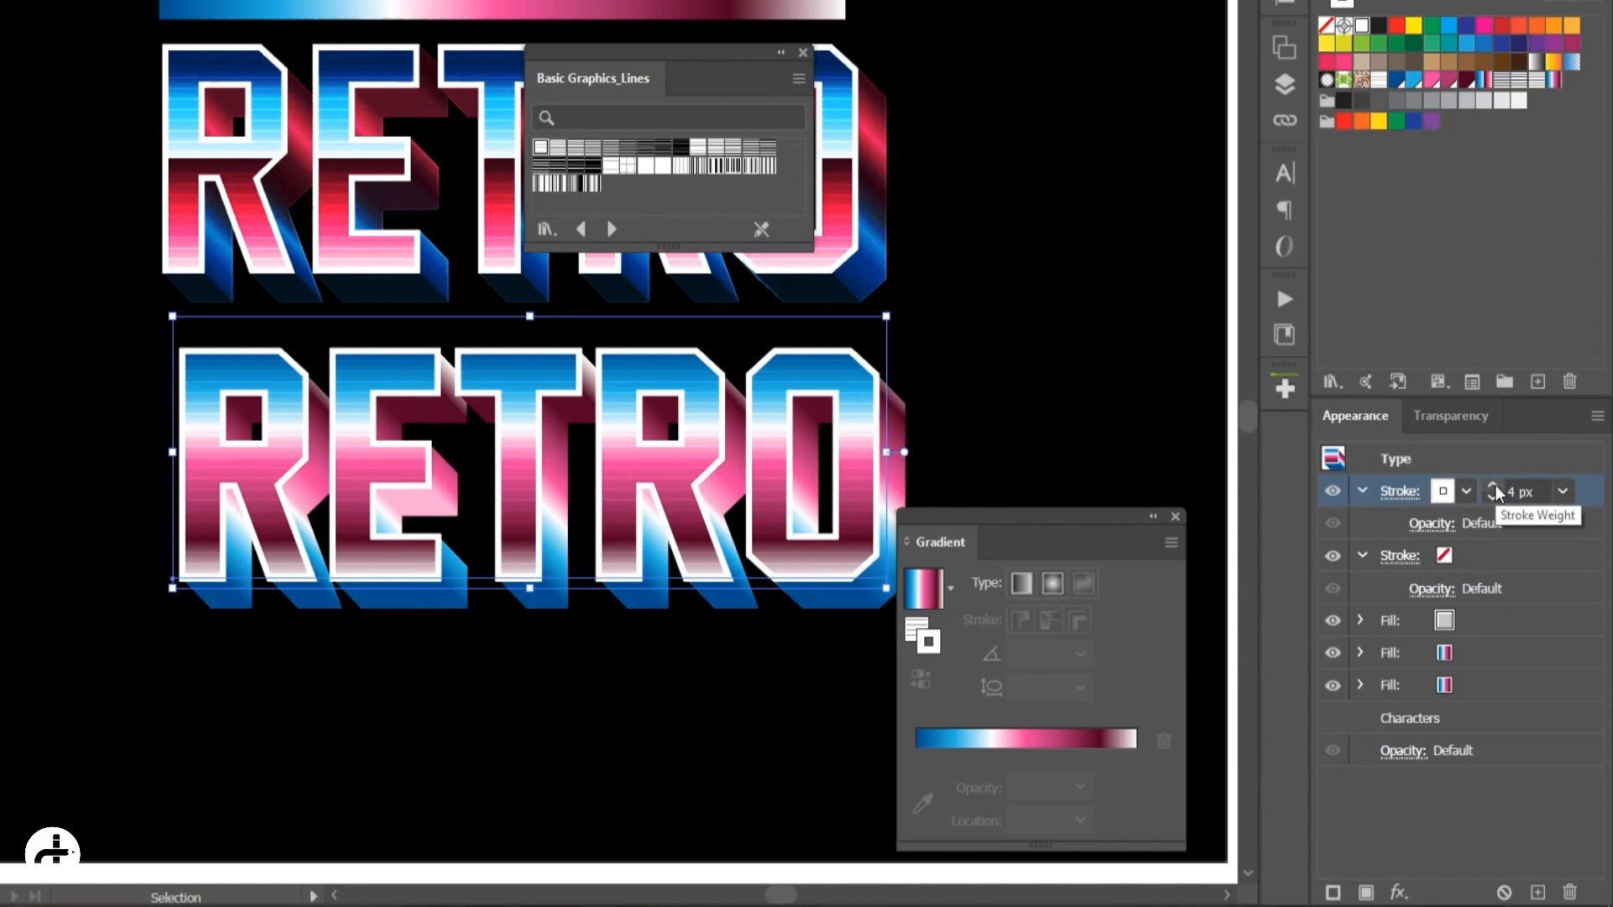
Apply an Offset Path effect with a -2 pt offset to the 4 px white stroke
left_click(1398, 893)
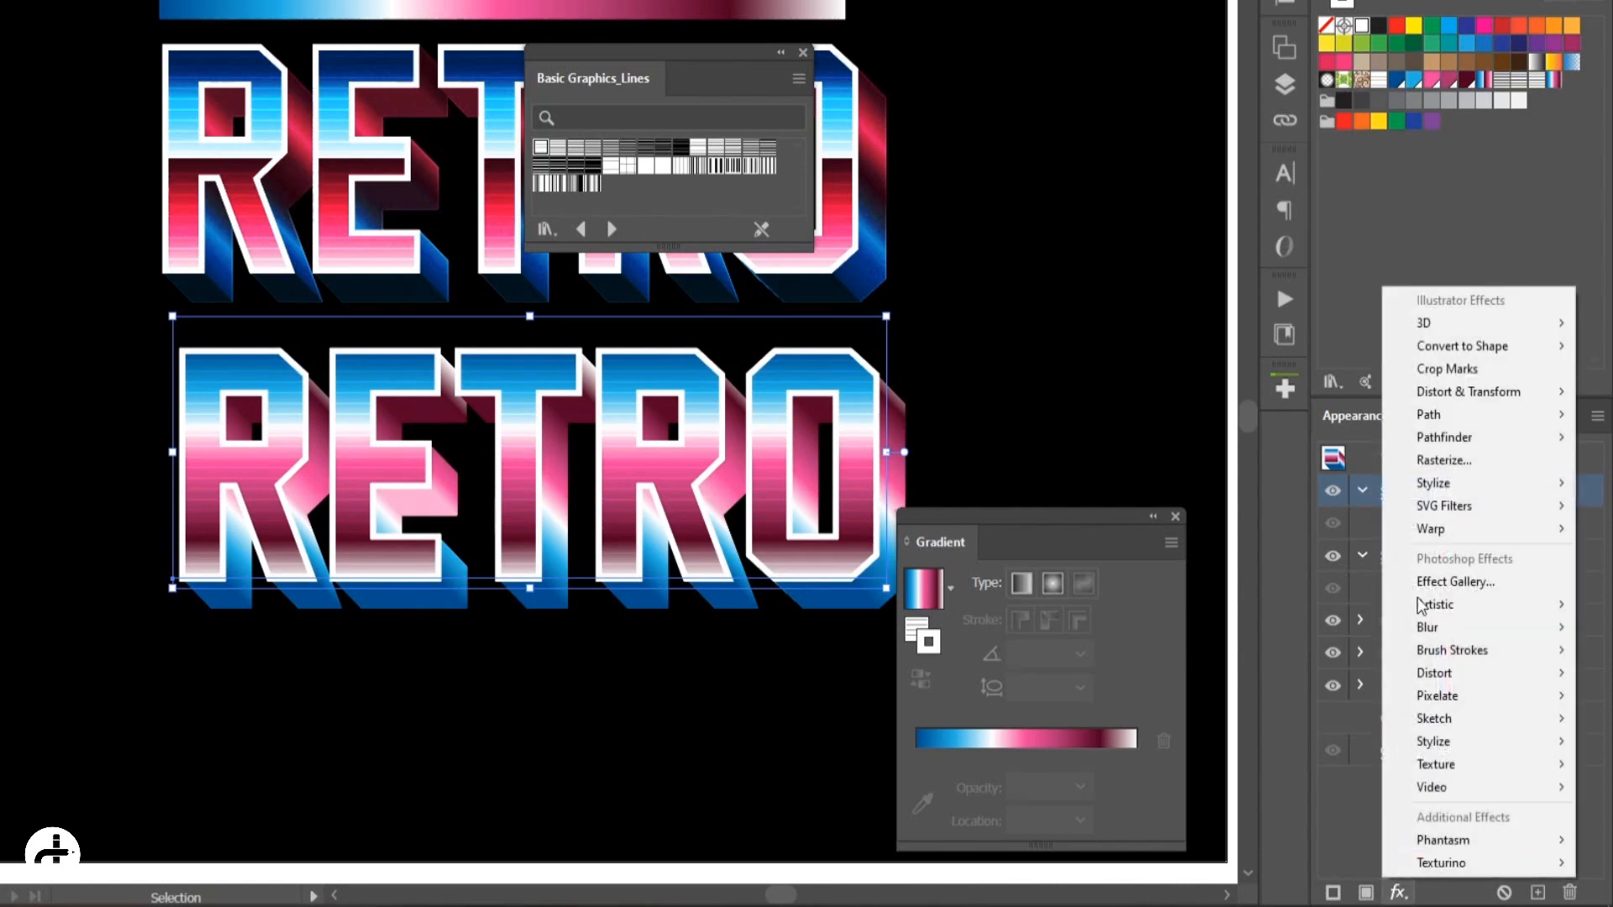
mouse_move(1450, 415)
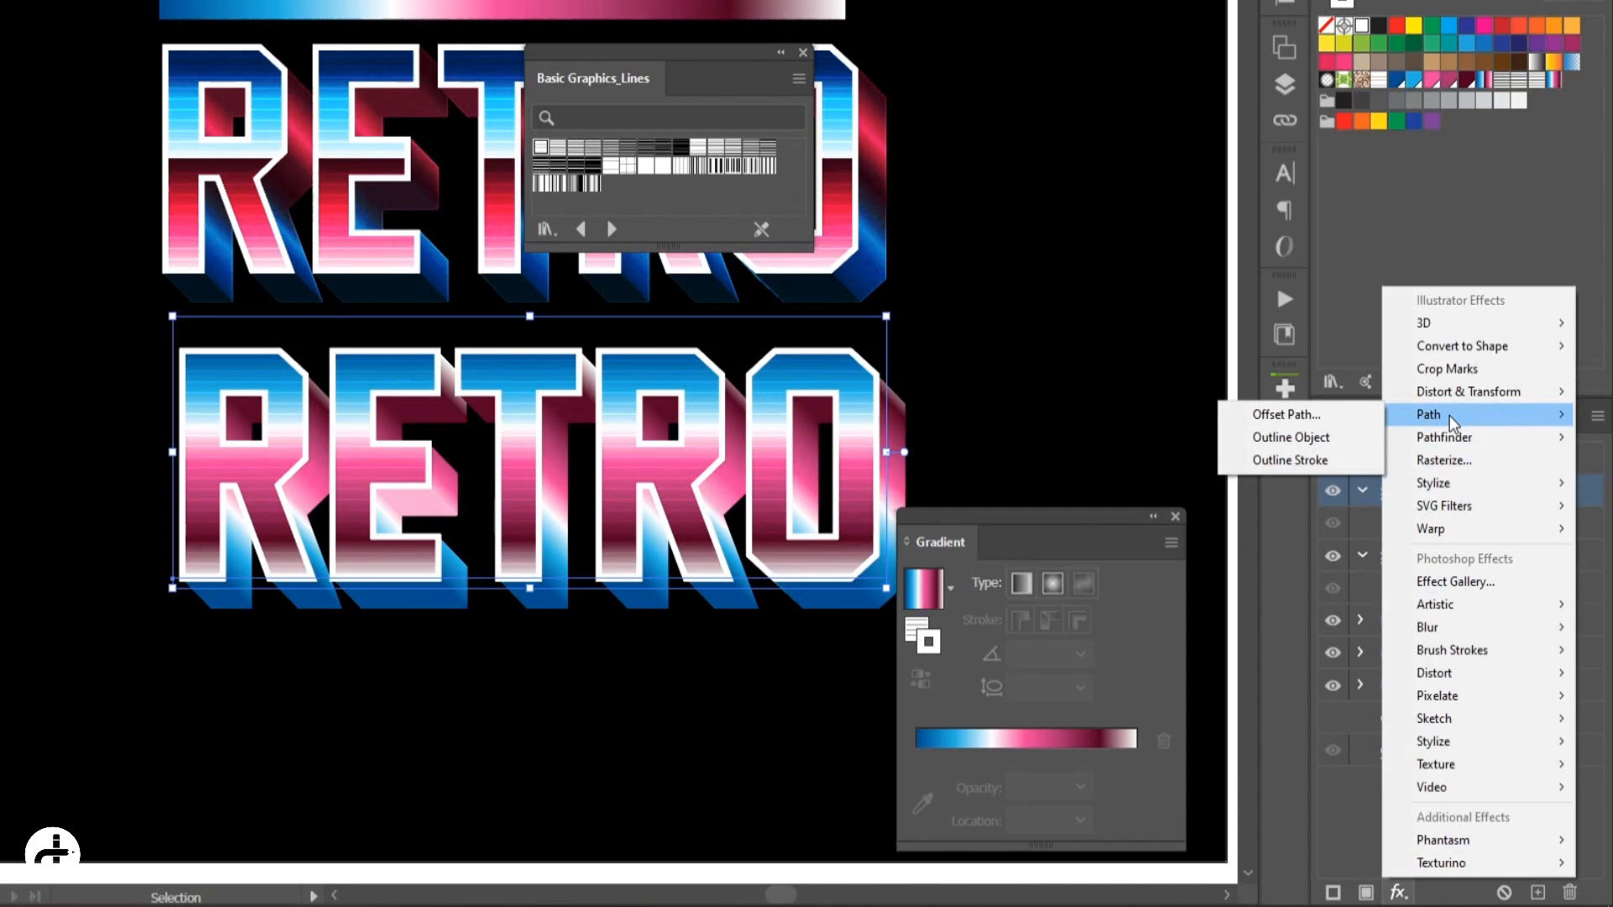
left_click(1326, 416)
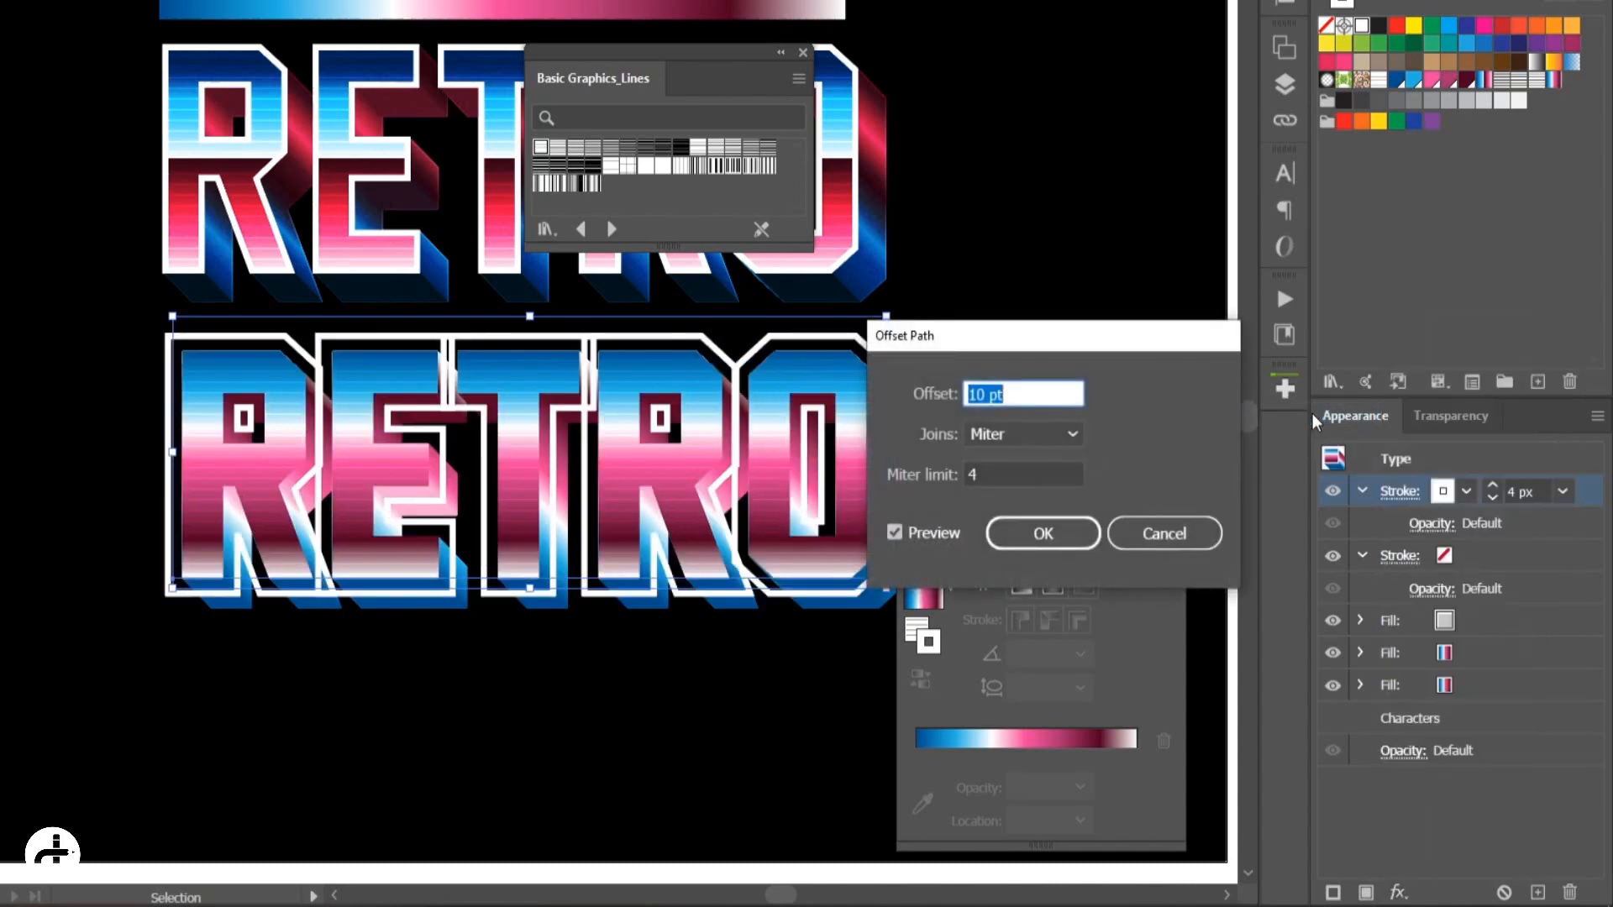
type("-2")
left_click(1038, 529)
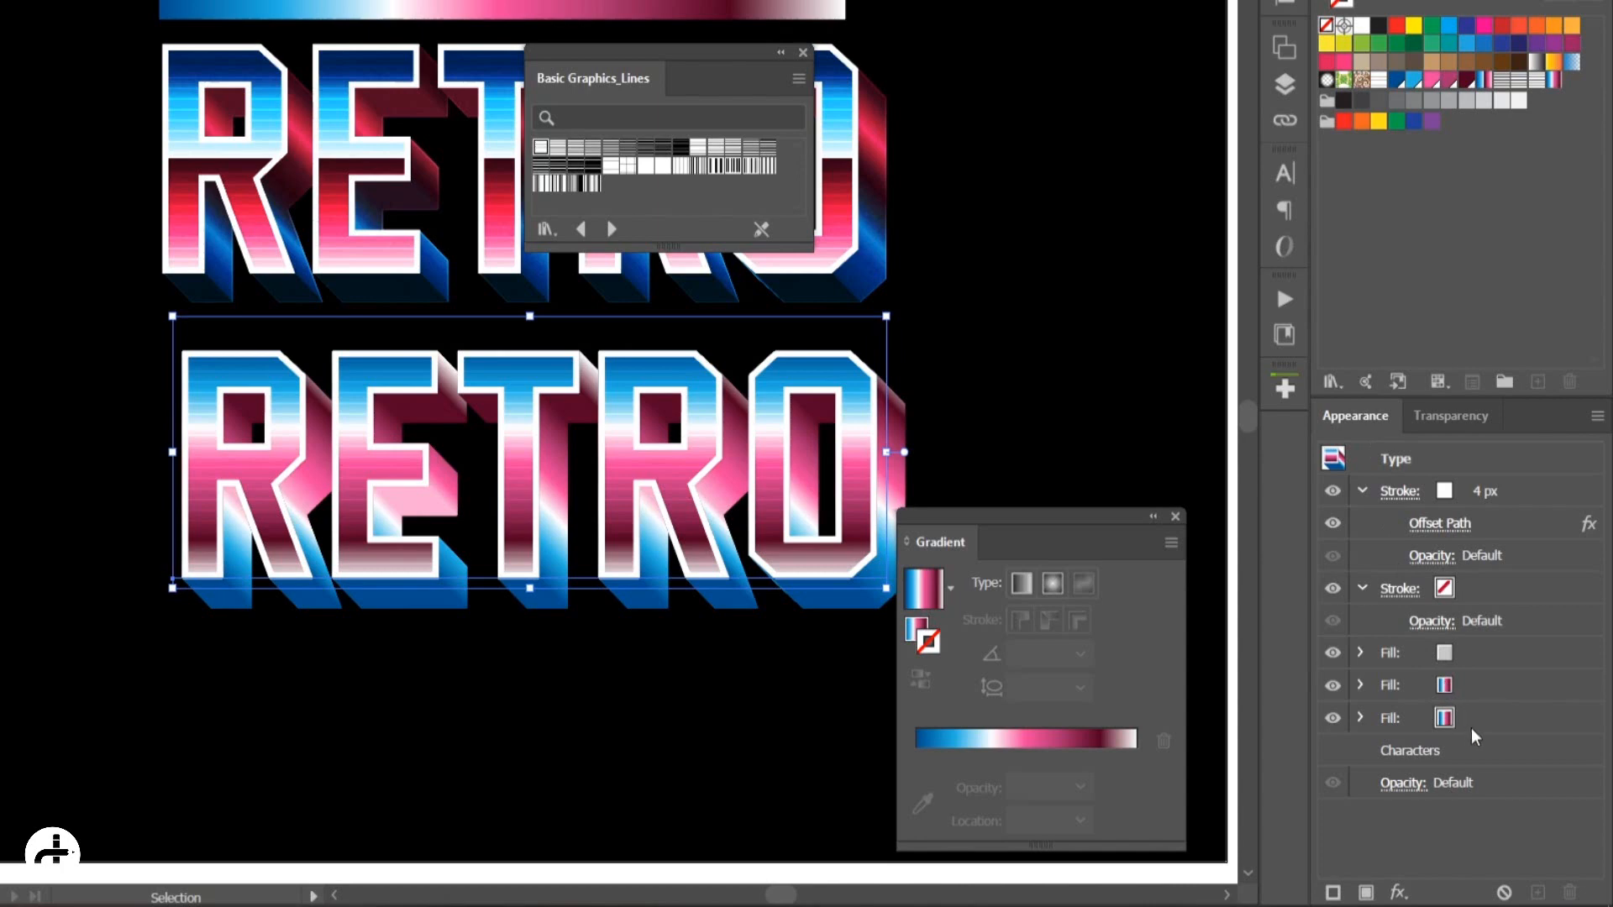
Duplicate the bottom extruded gradient fill and move the copy above the white stroke in the appearance stack
left_click(1514, 719)
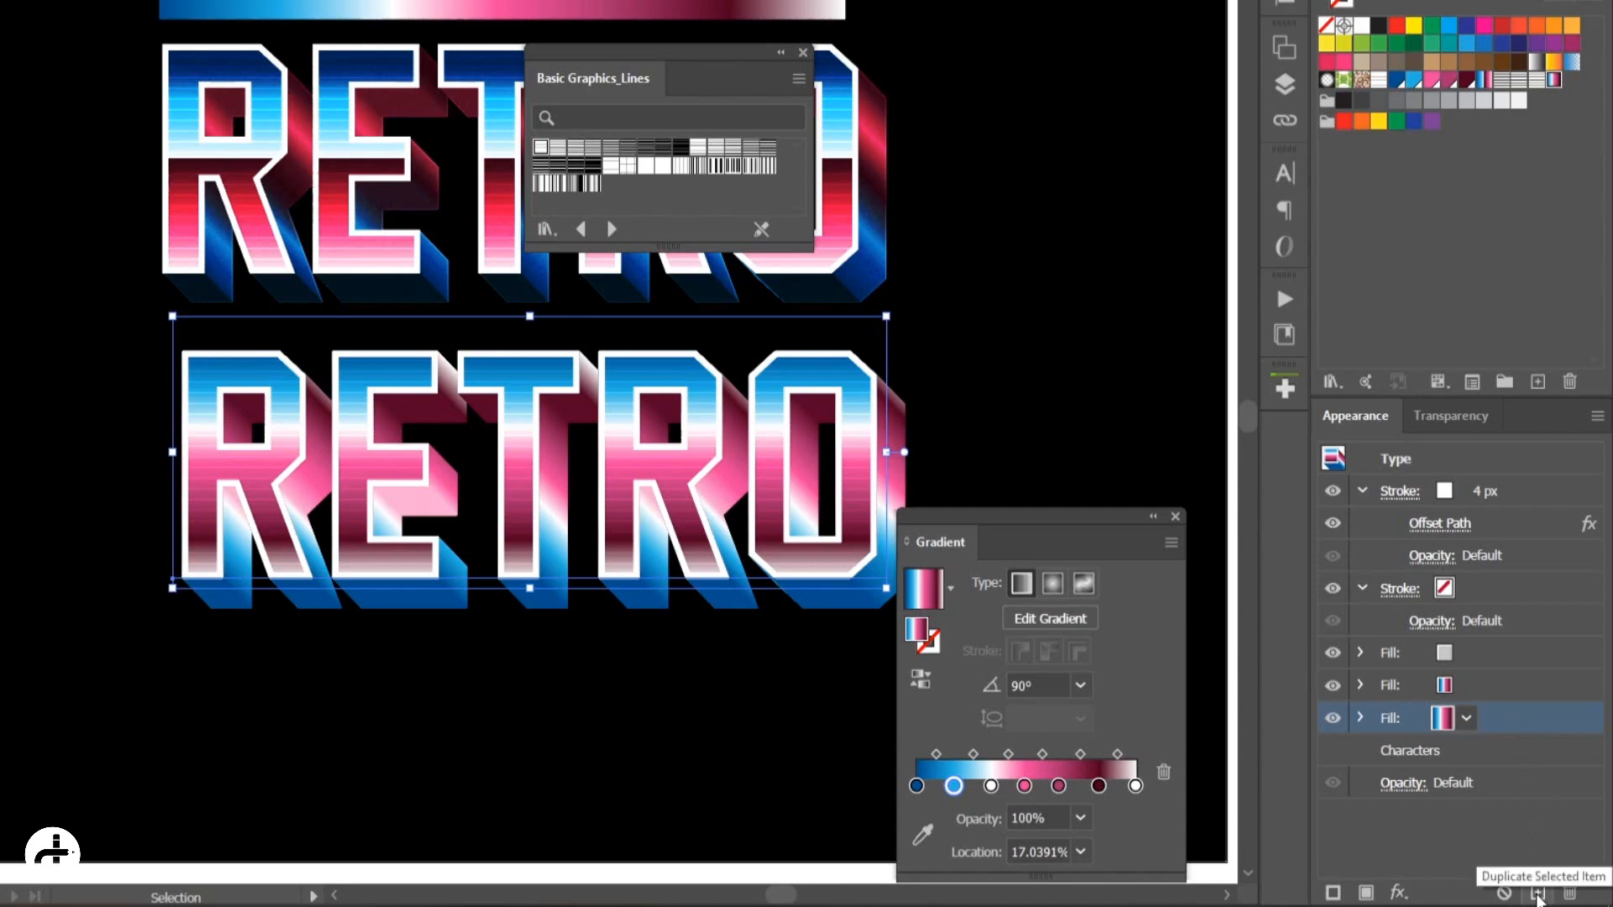
left_click(1538, 894)
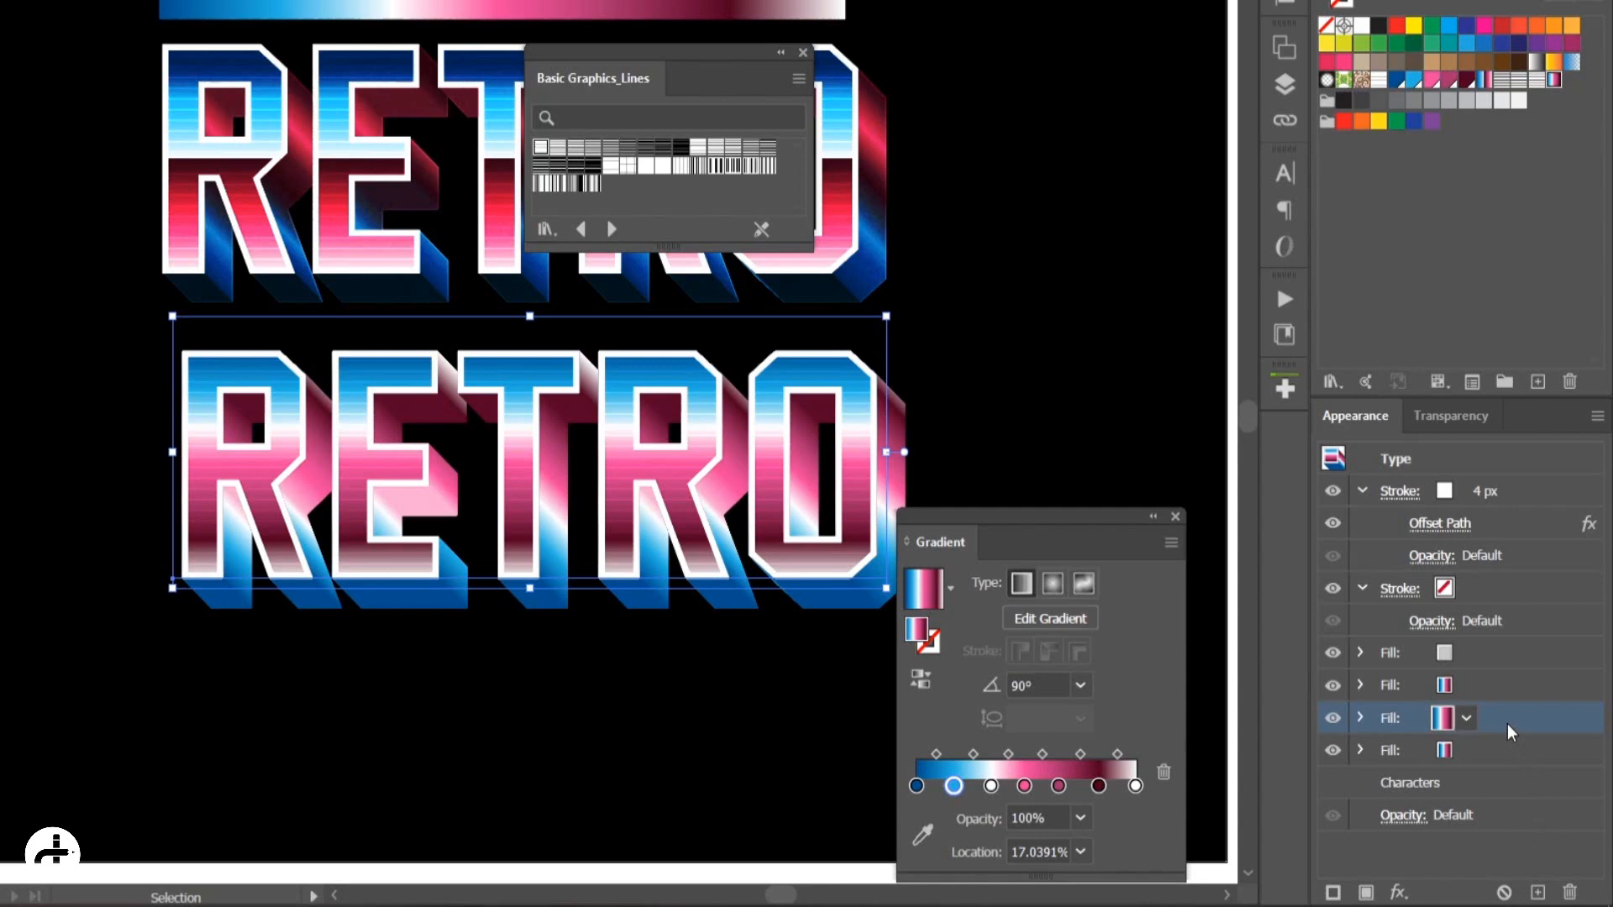
left_click_drag(1507, 724, 1488, 473)
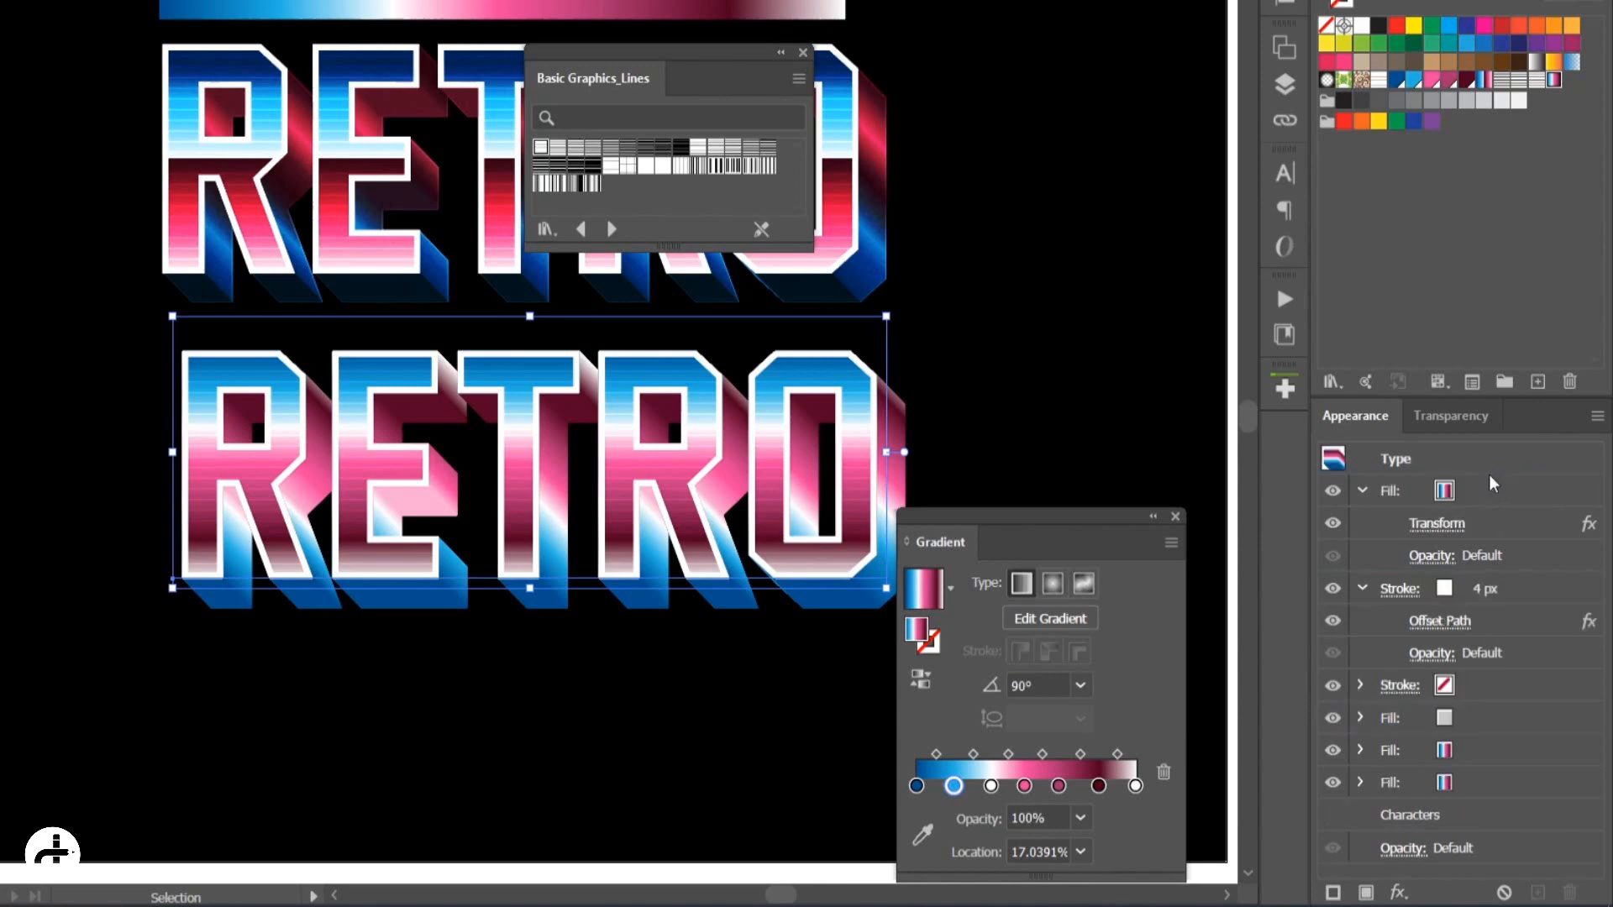
Change the color of the topmost extruded fill to black
left_click(1484, 481)
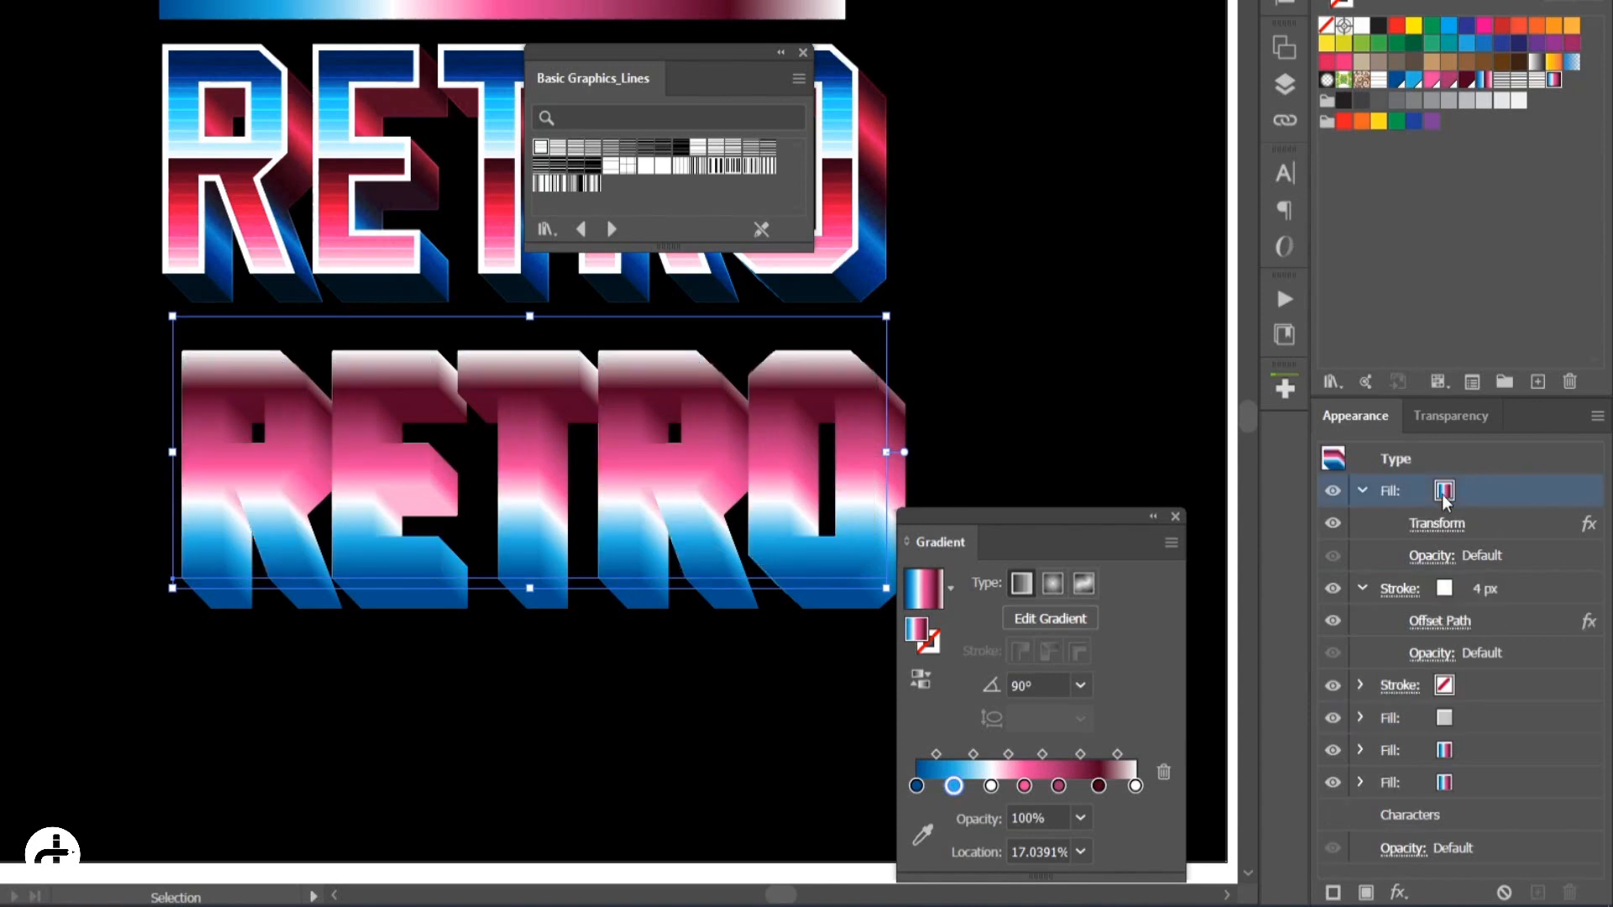
left_click(1444, 501)
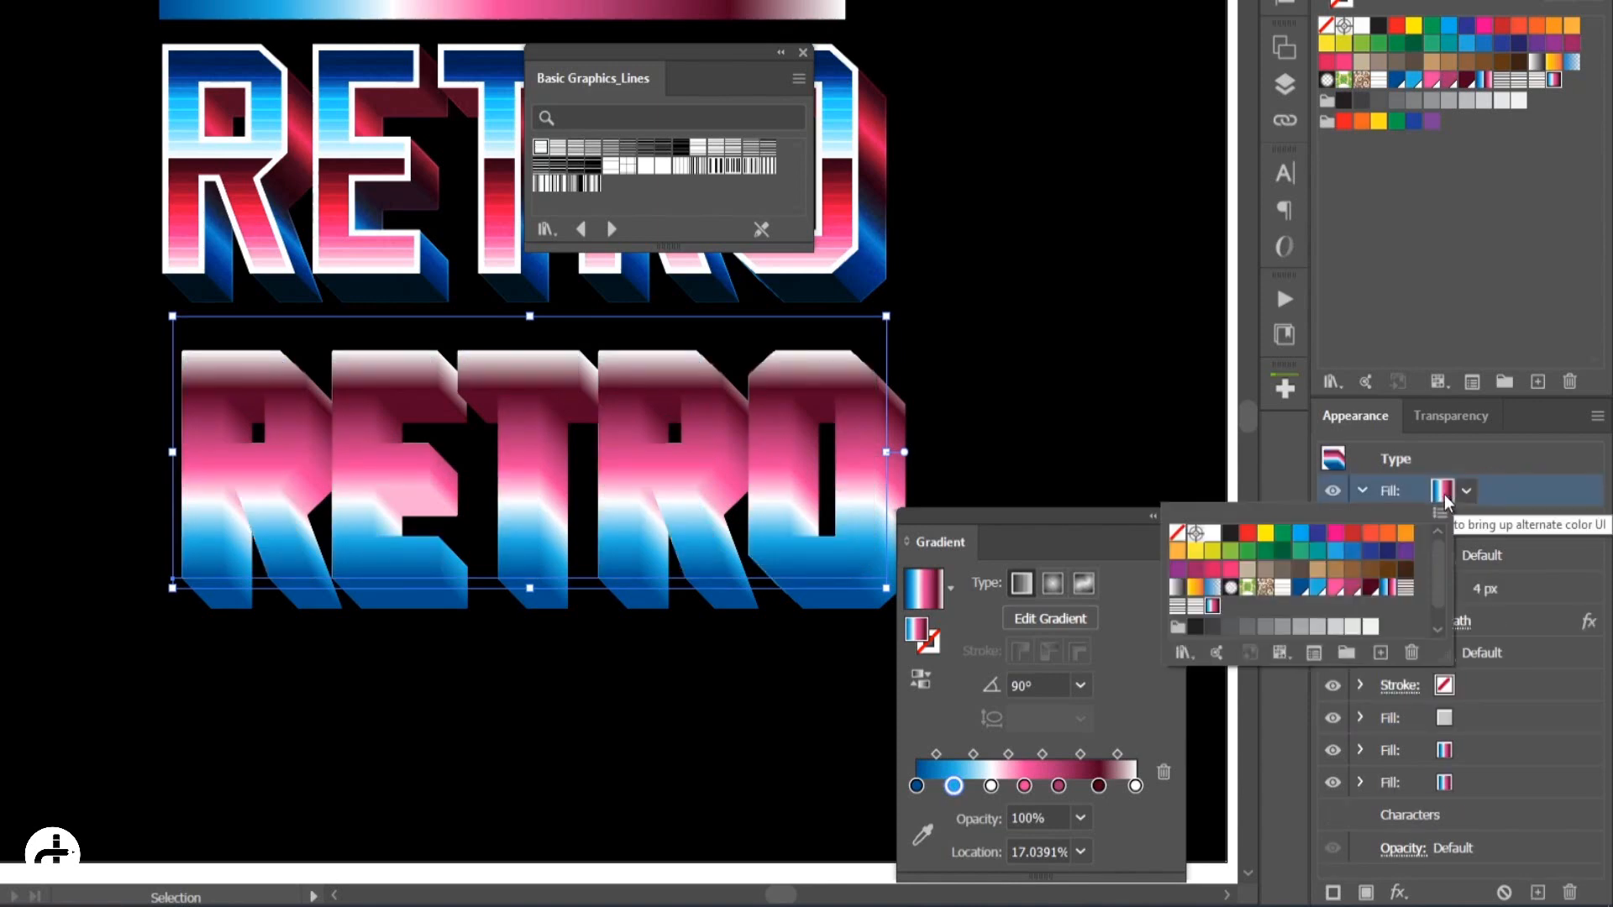
left_click(1231, 538)
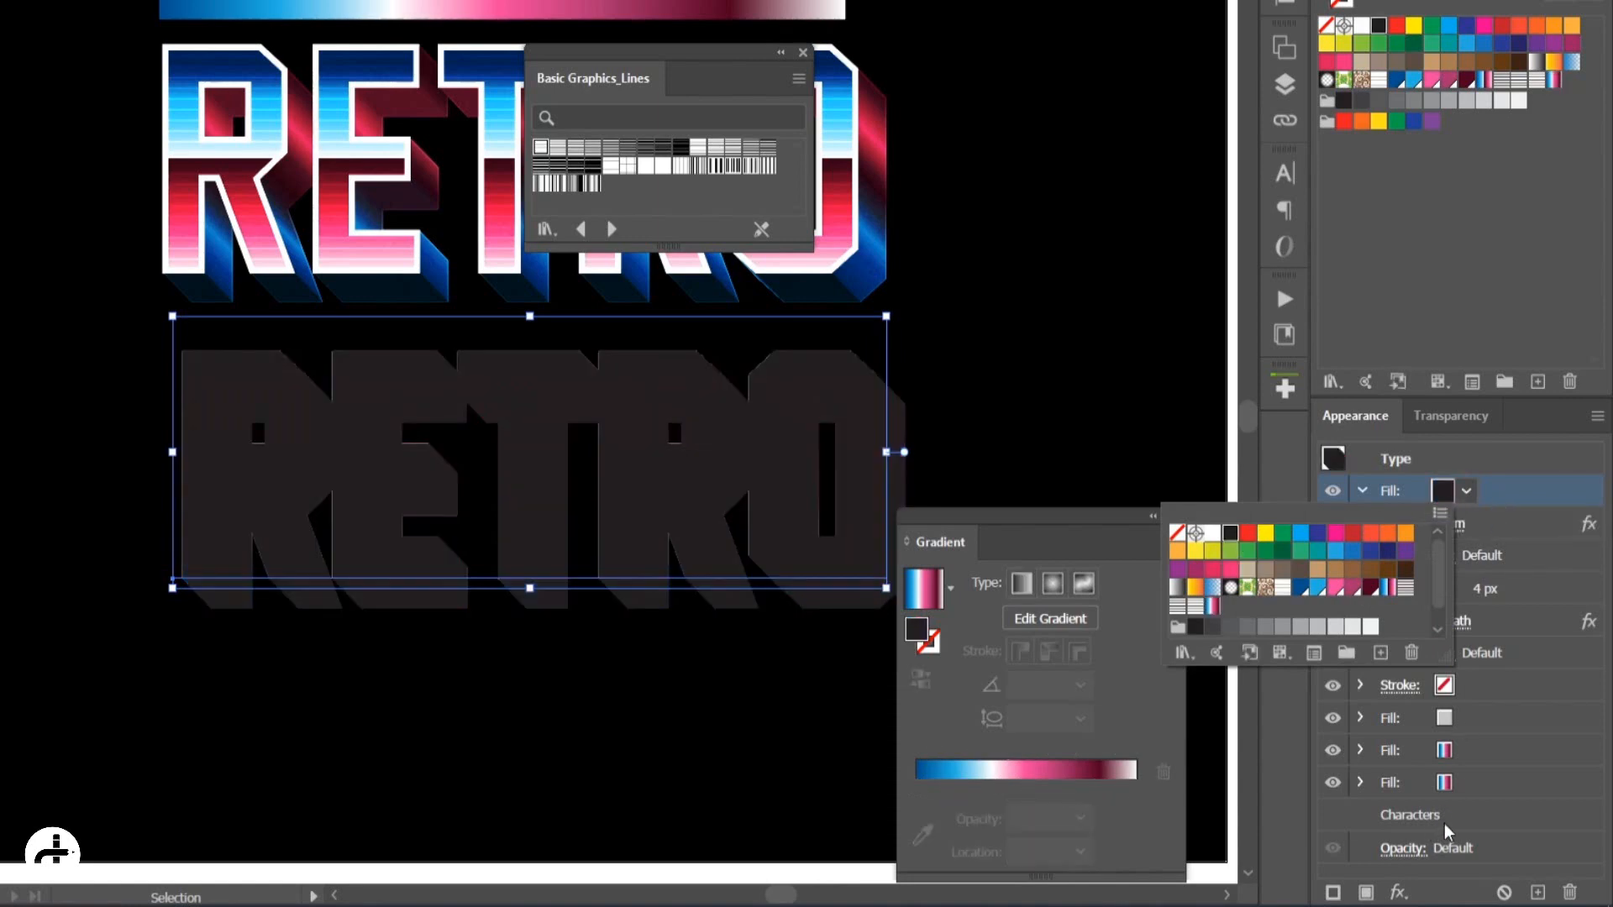
Apply the Film Grain effect to the black fill with grain 6, highlight area 3 and intensity 10
left_click(1399, 892)
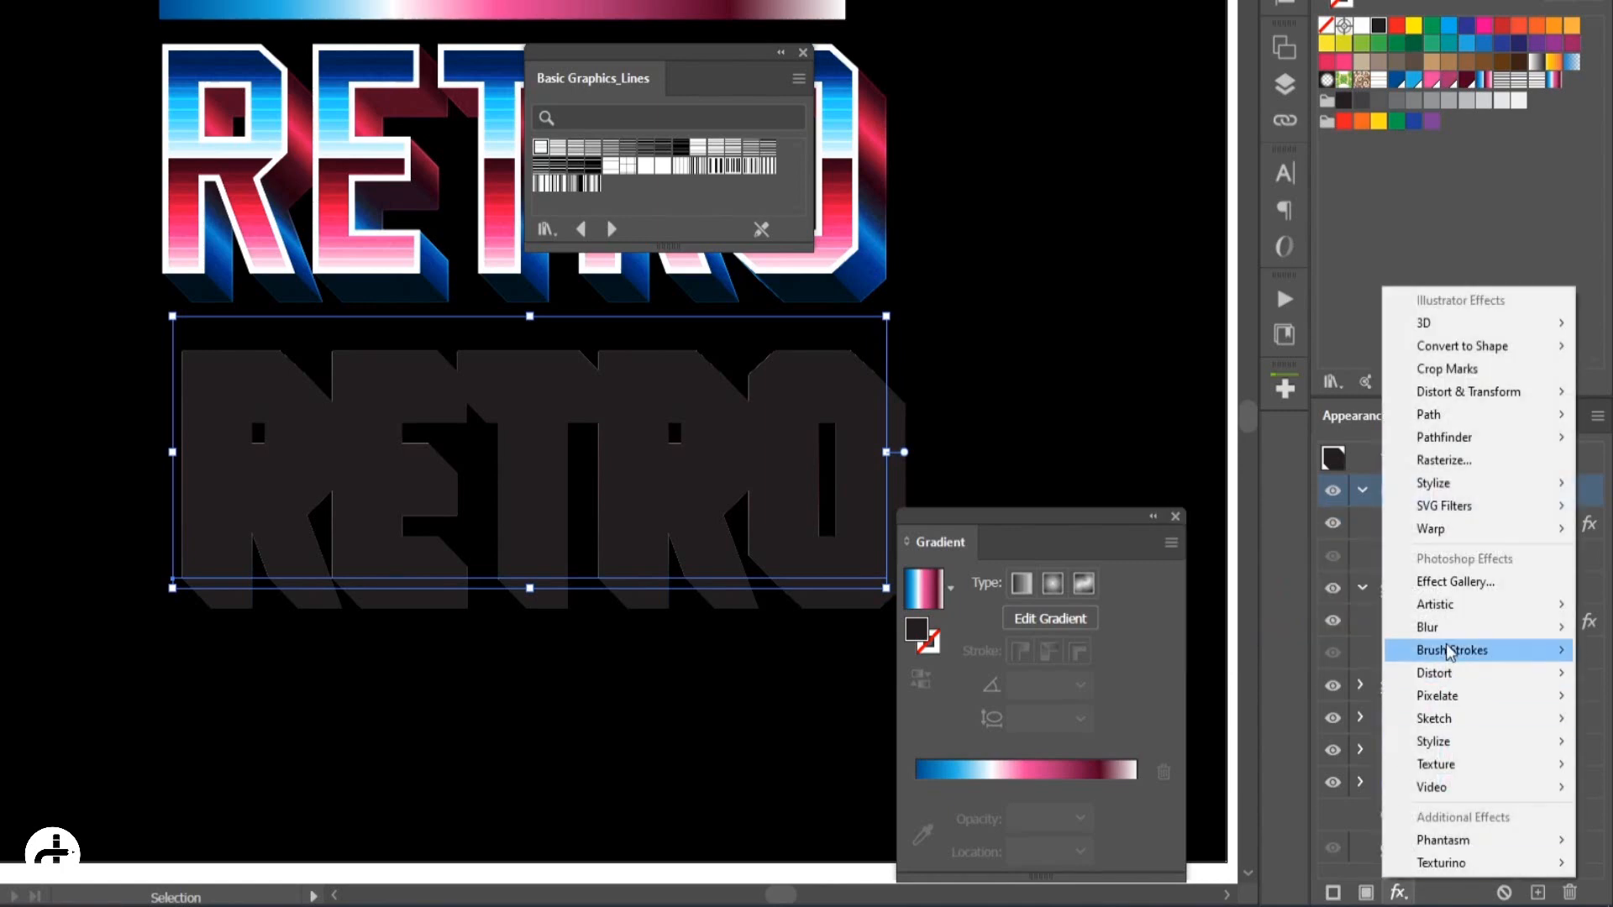
left_click(1472, 583)
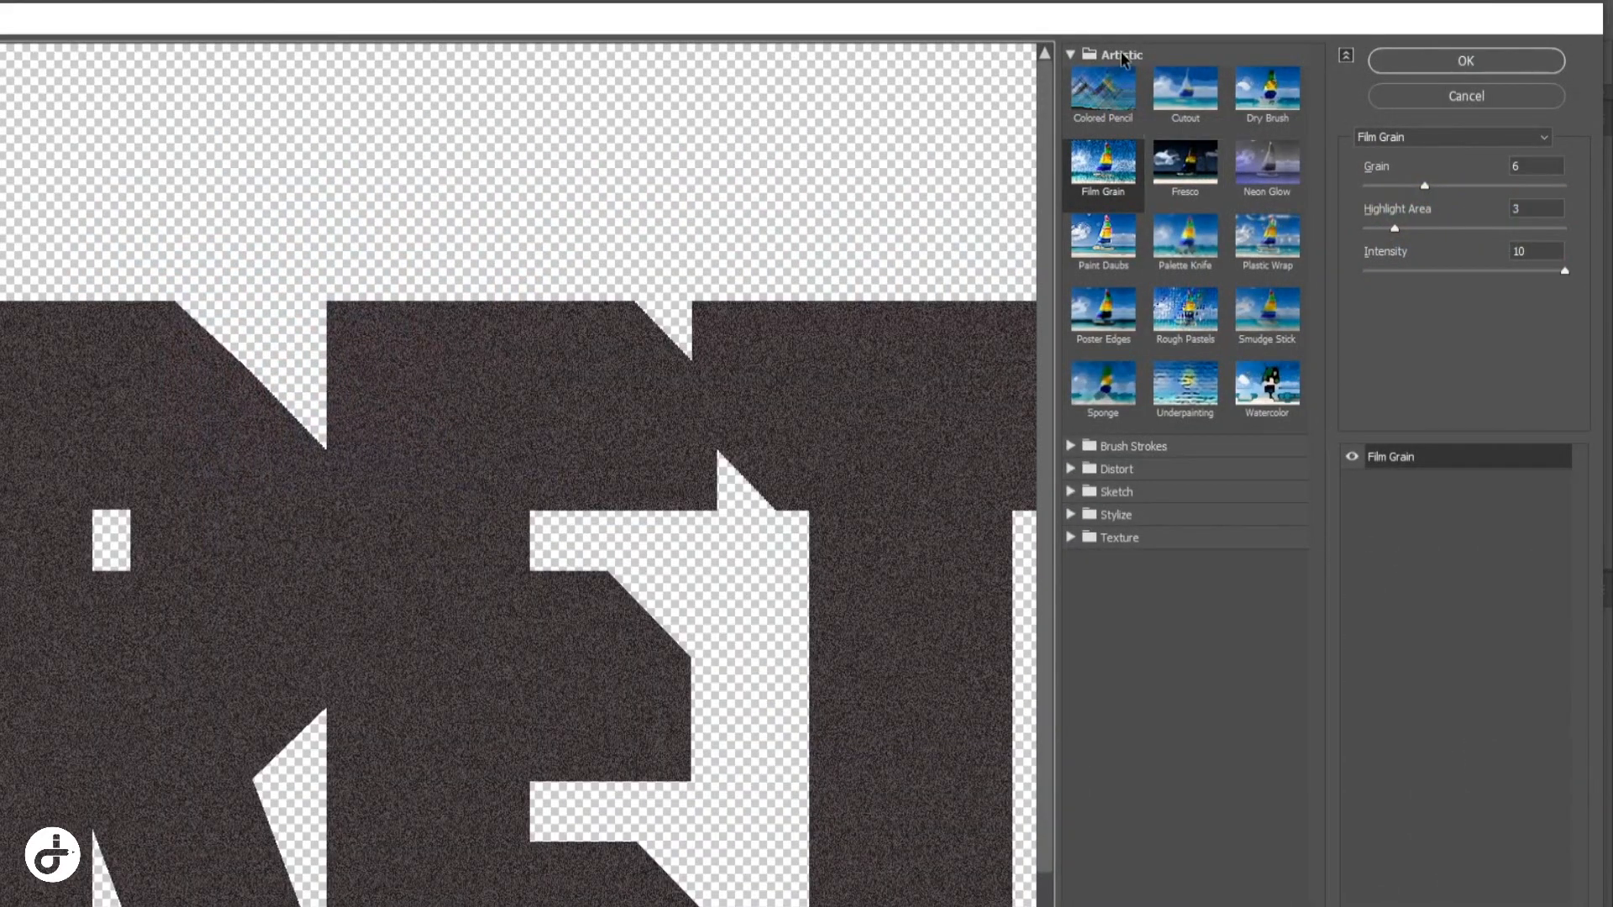
left_click(1105, 173)
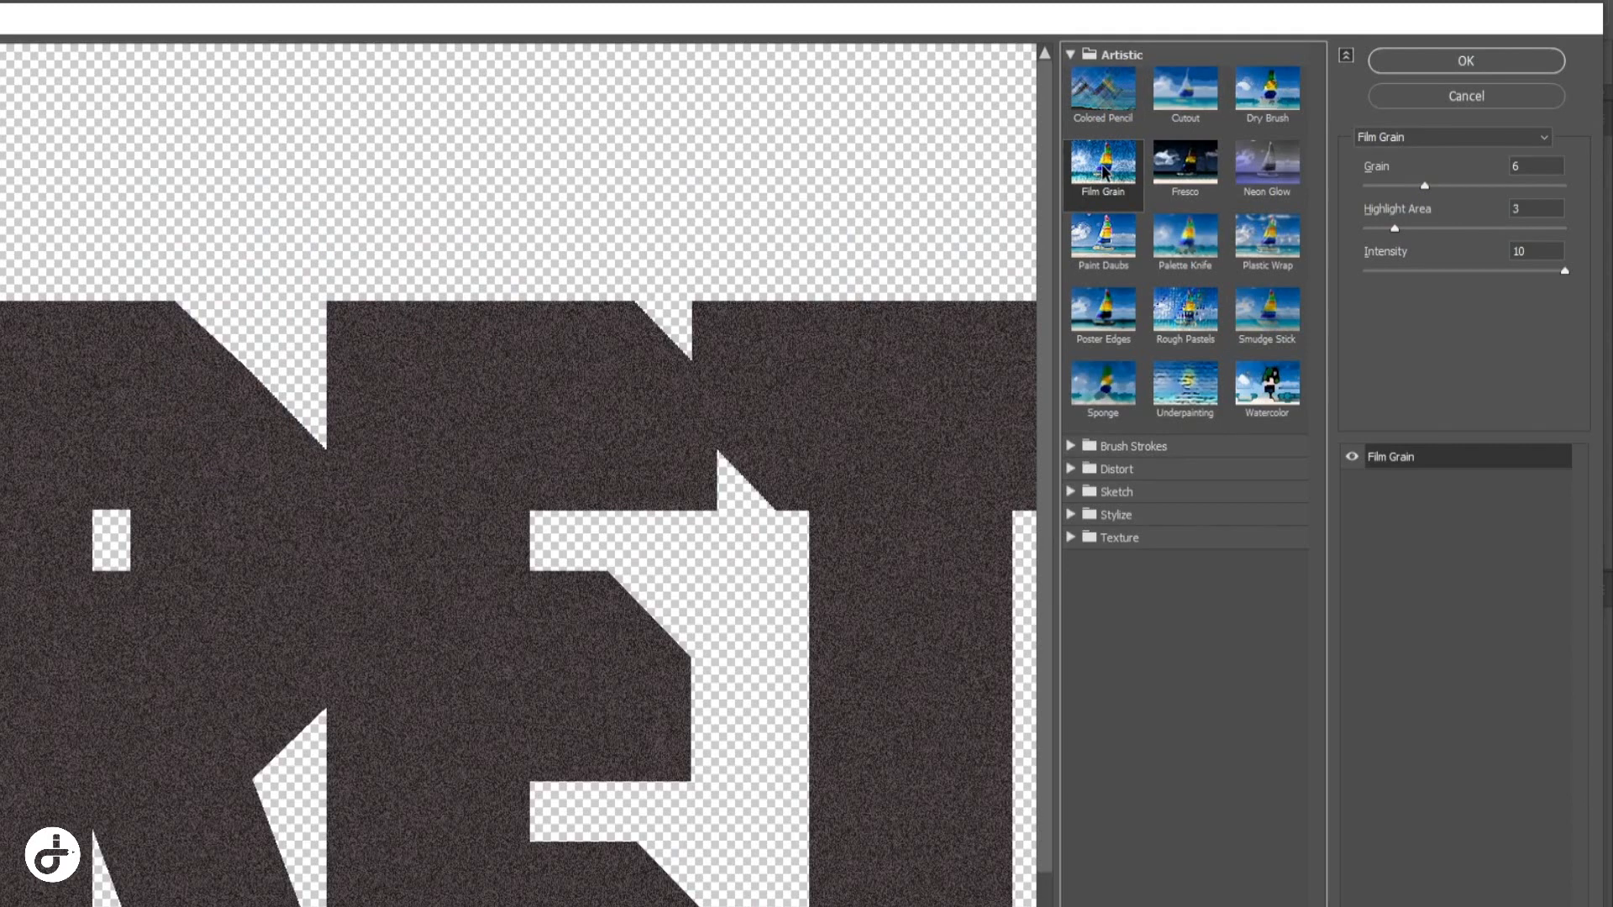
left_click(1453, 62)
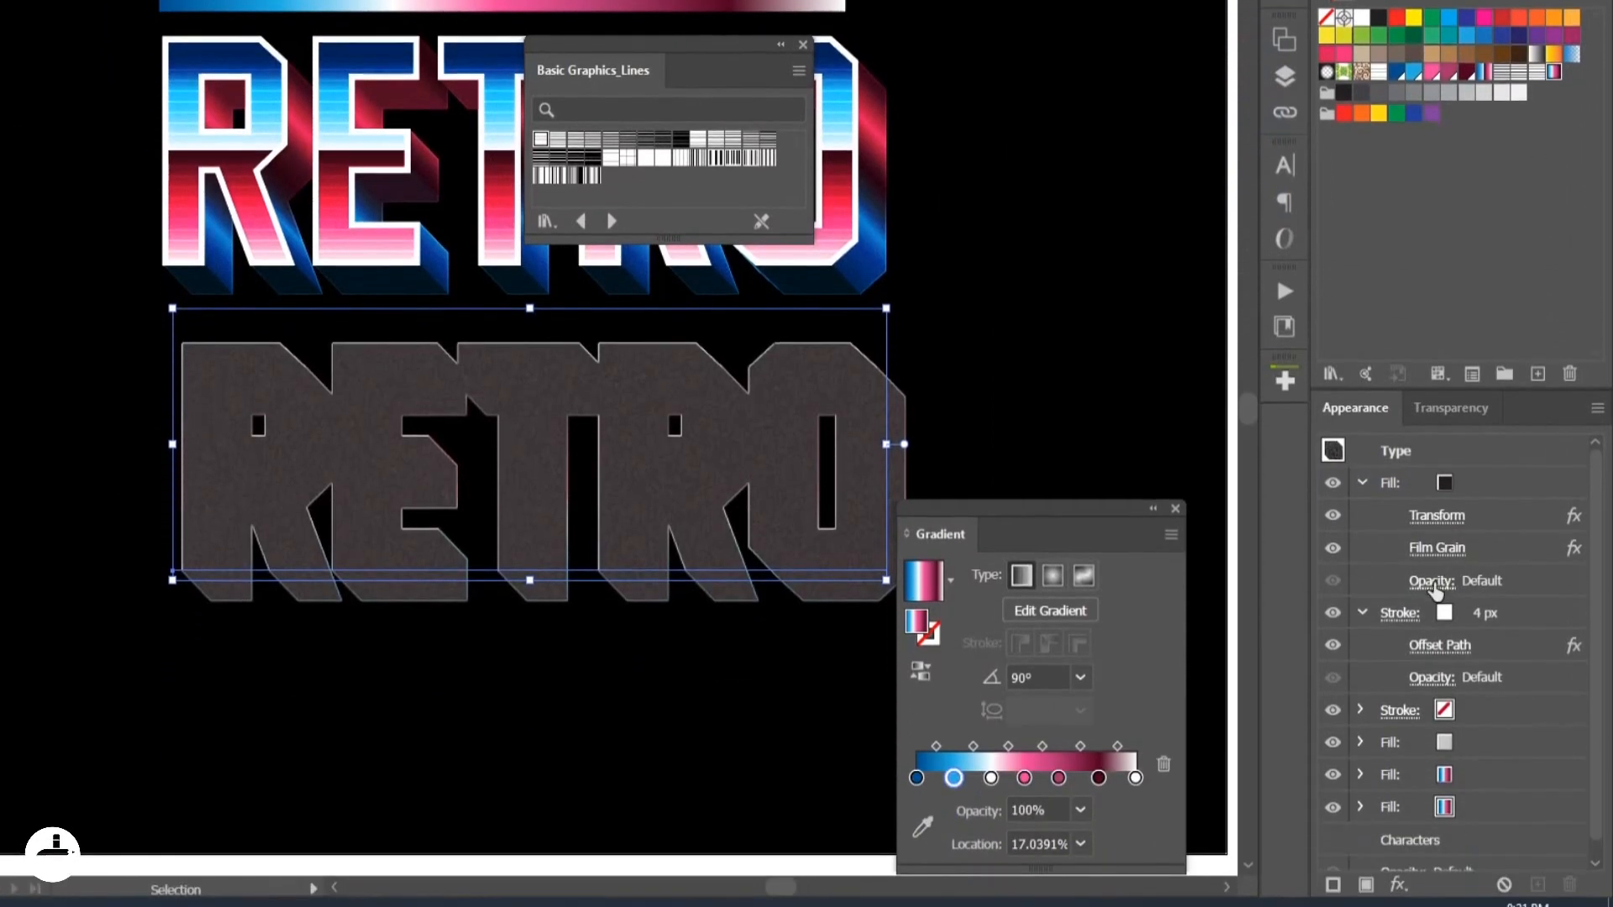
Set the black grain fill's blending mode to Overlay
left_click(1434, 584)
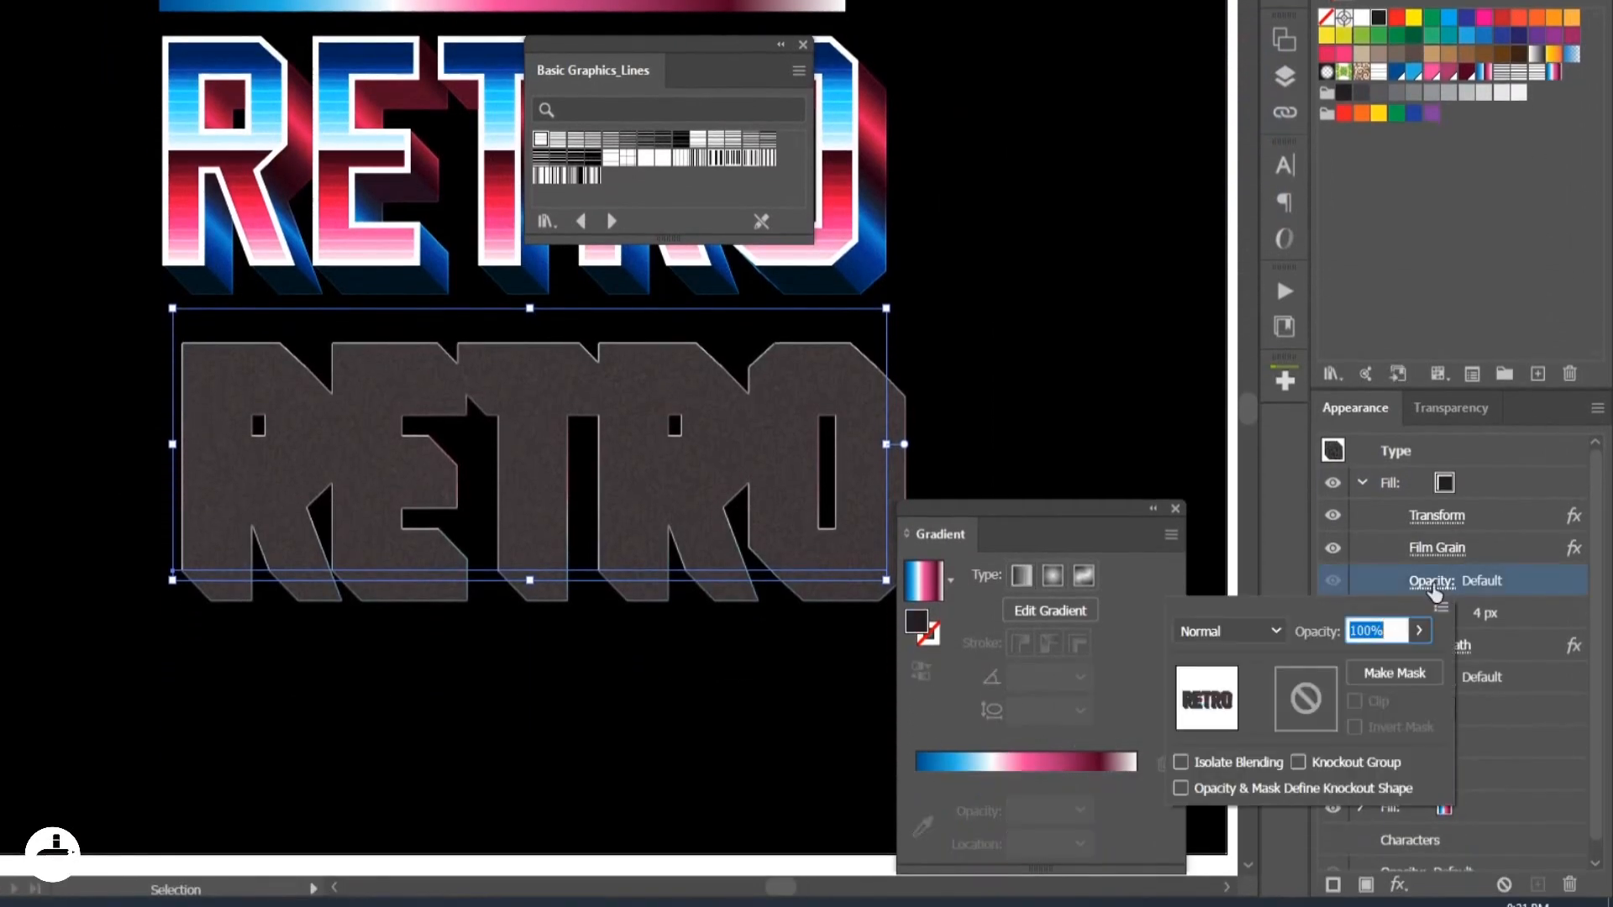
left_click(1252, 631)
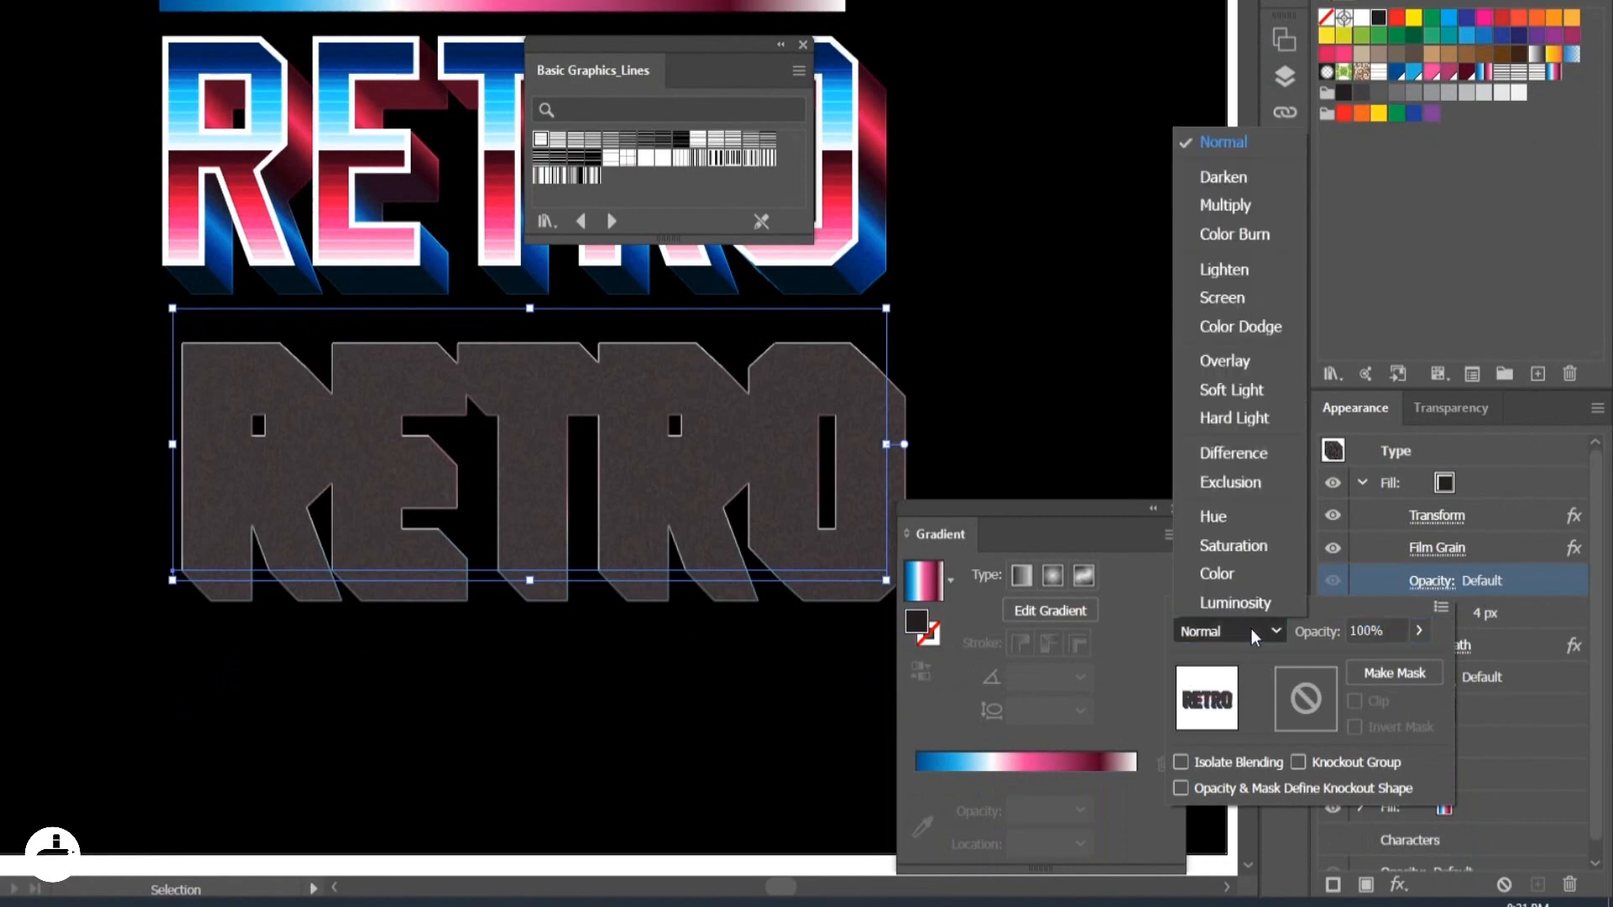
left_click(1236, 362)
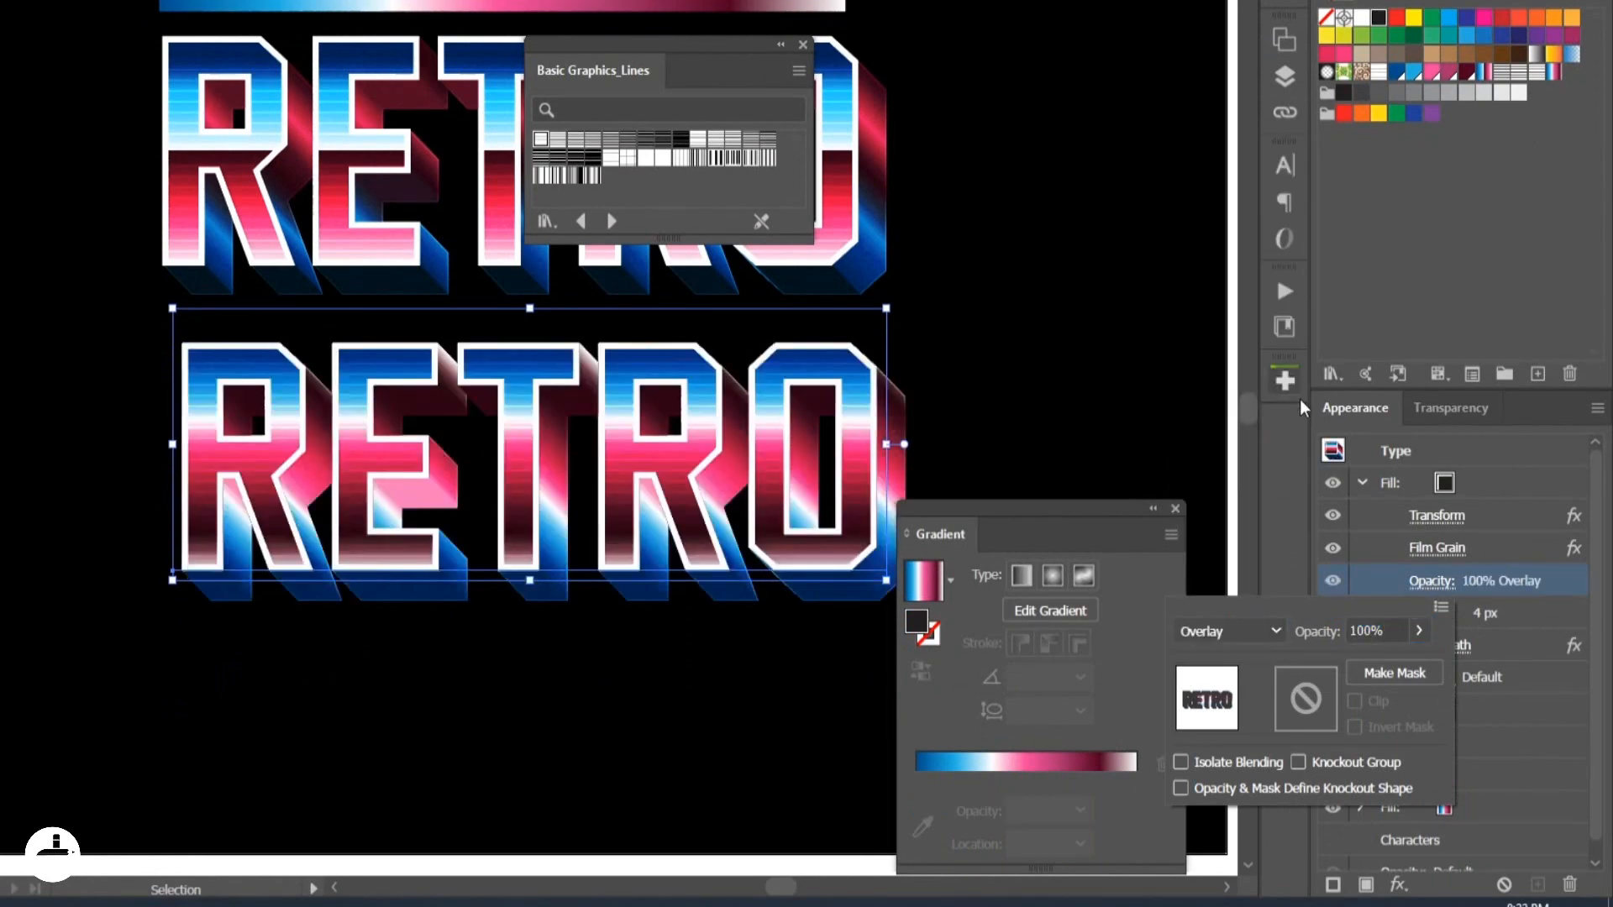
left_click(1428, 582)
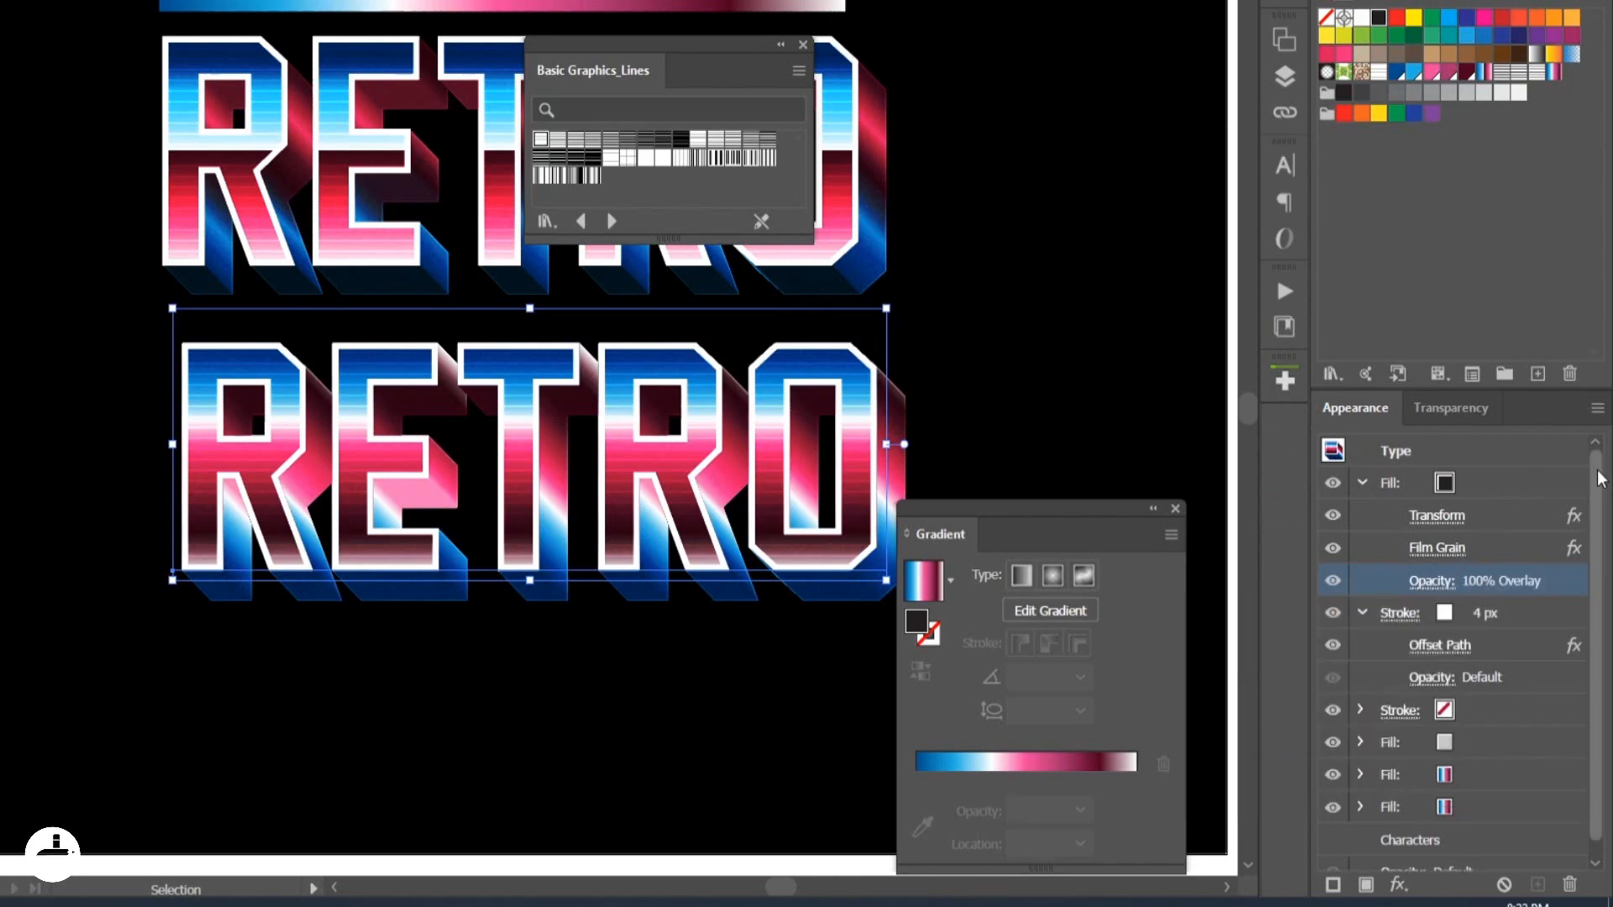
Duplicate the dark blue starting stop of the bottom fill's gradient to a location of about 7.6%
scroll(1601, 480, "down", 1)
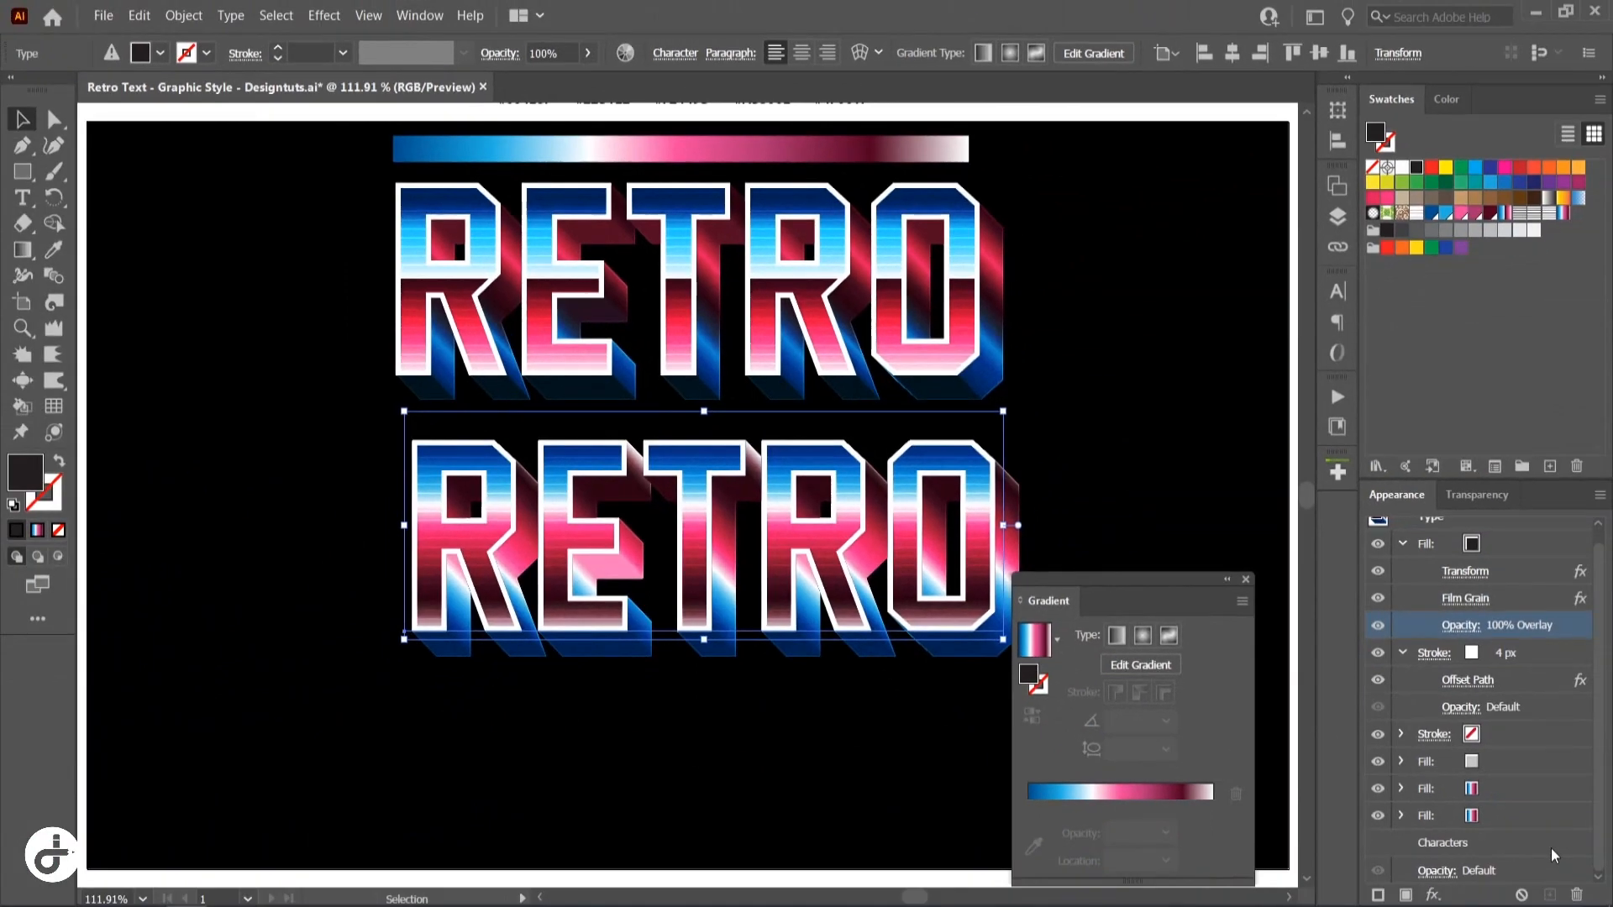
left_click(1524, 818)
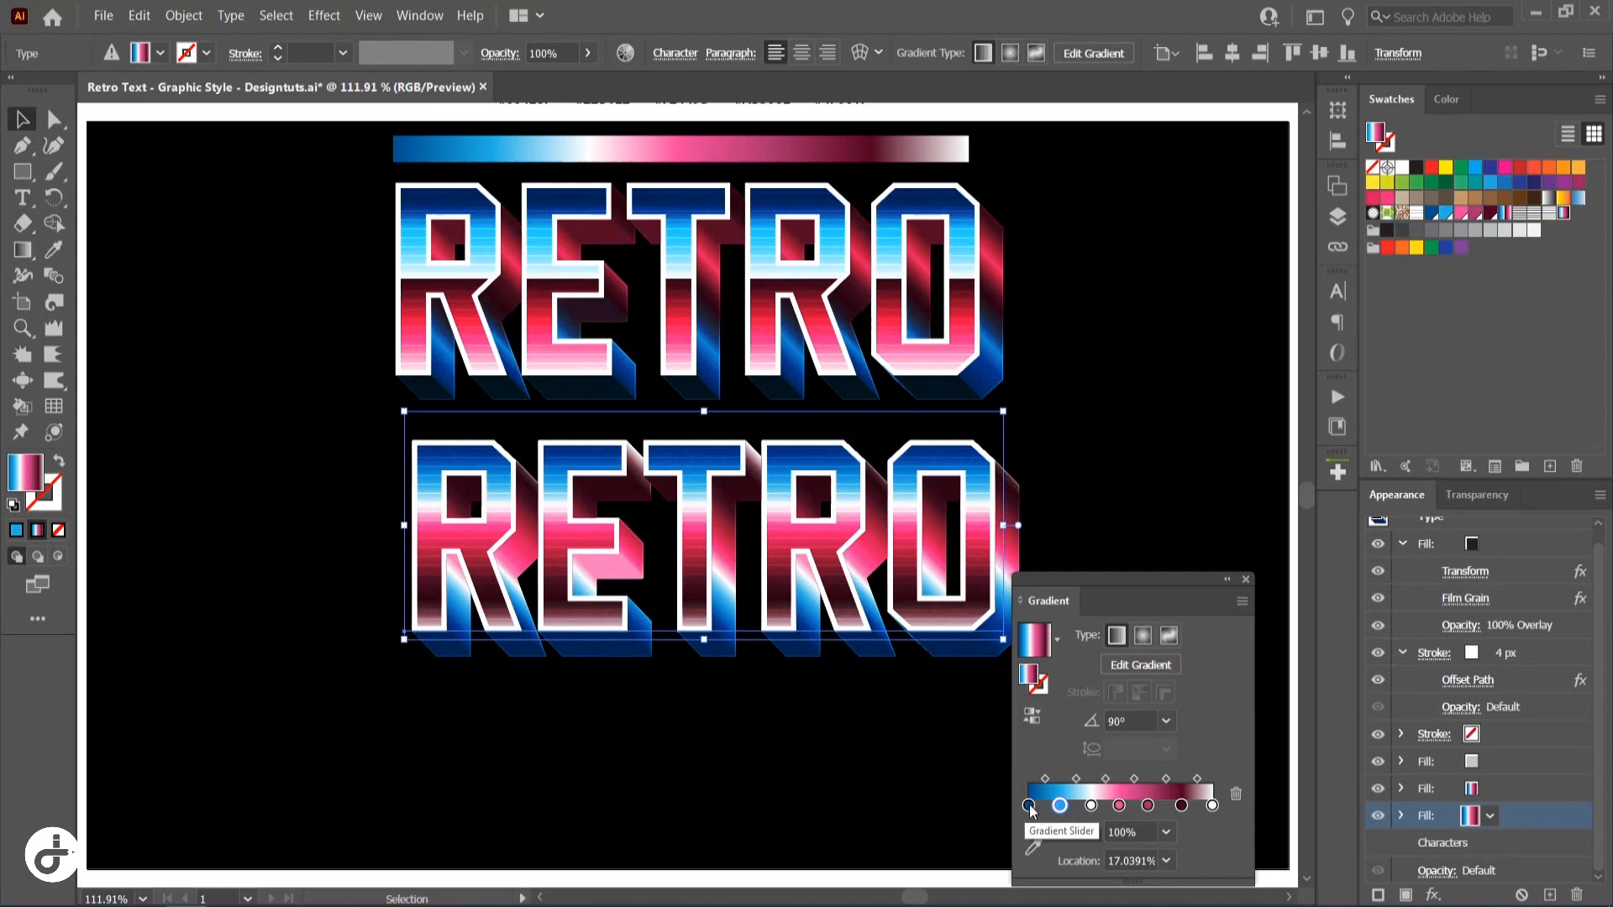
left_click_drag(1029, 806, 1042, 805)
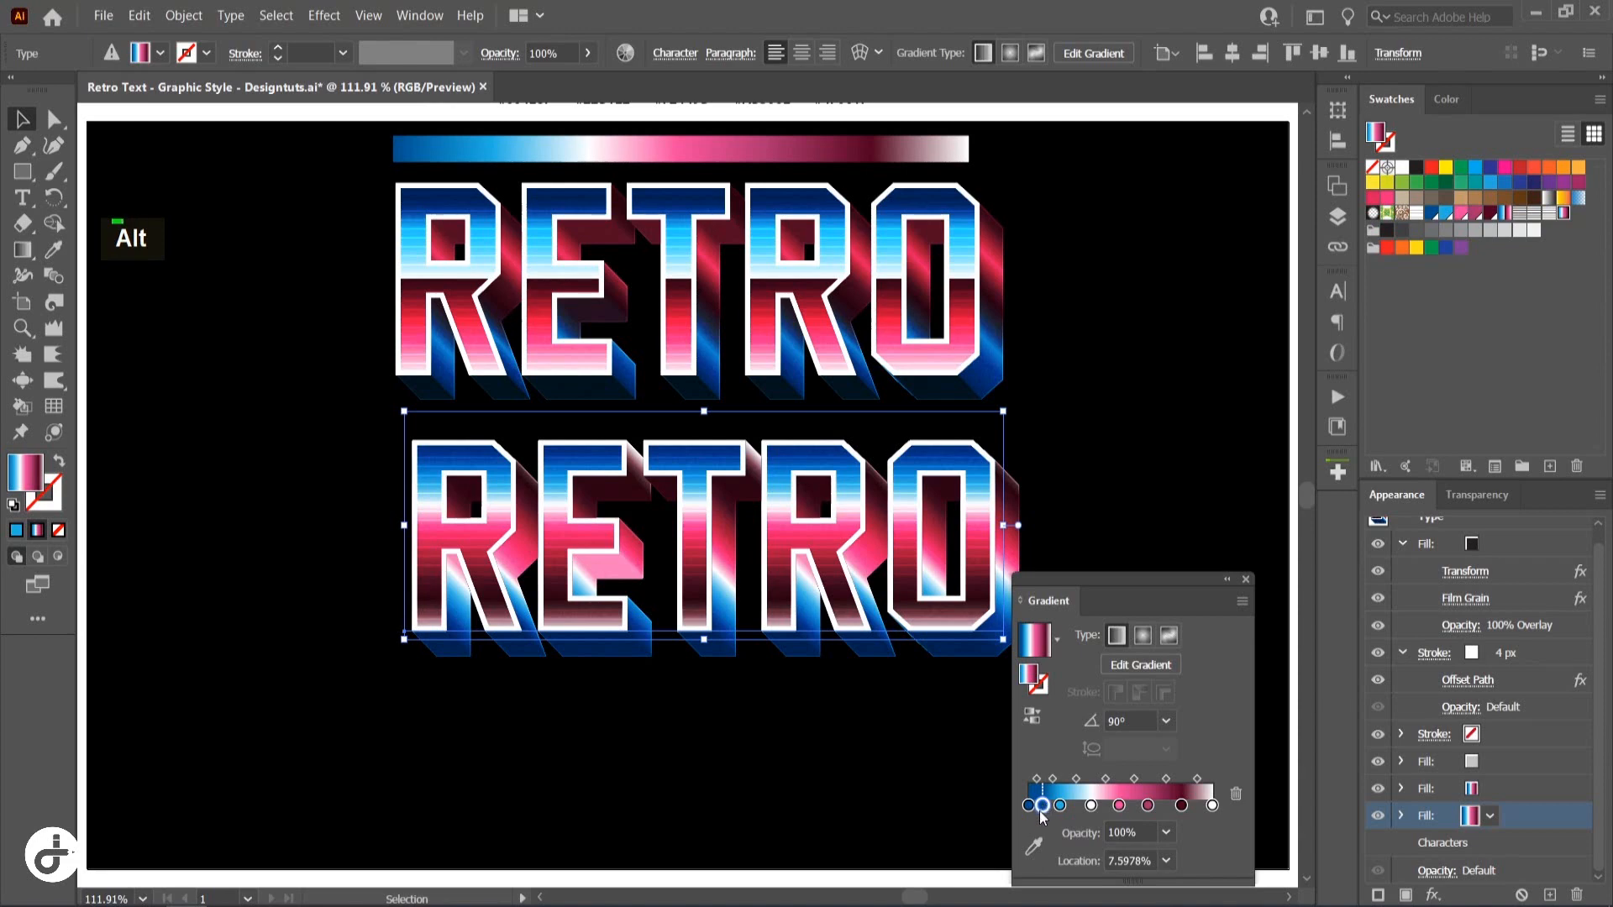
Recolor the gradient's starting stop to a very dark navy, 001023
left_click(1028, 808)
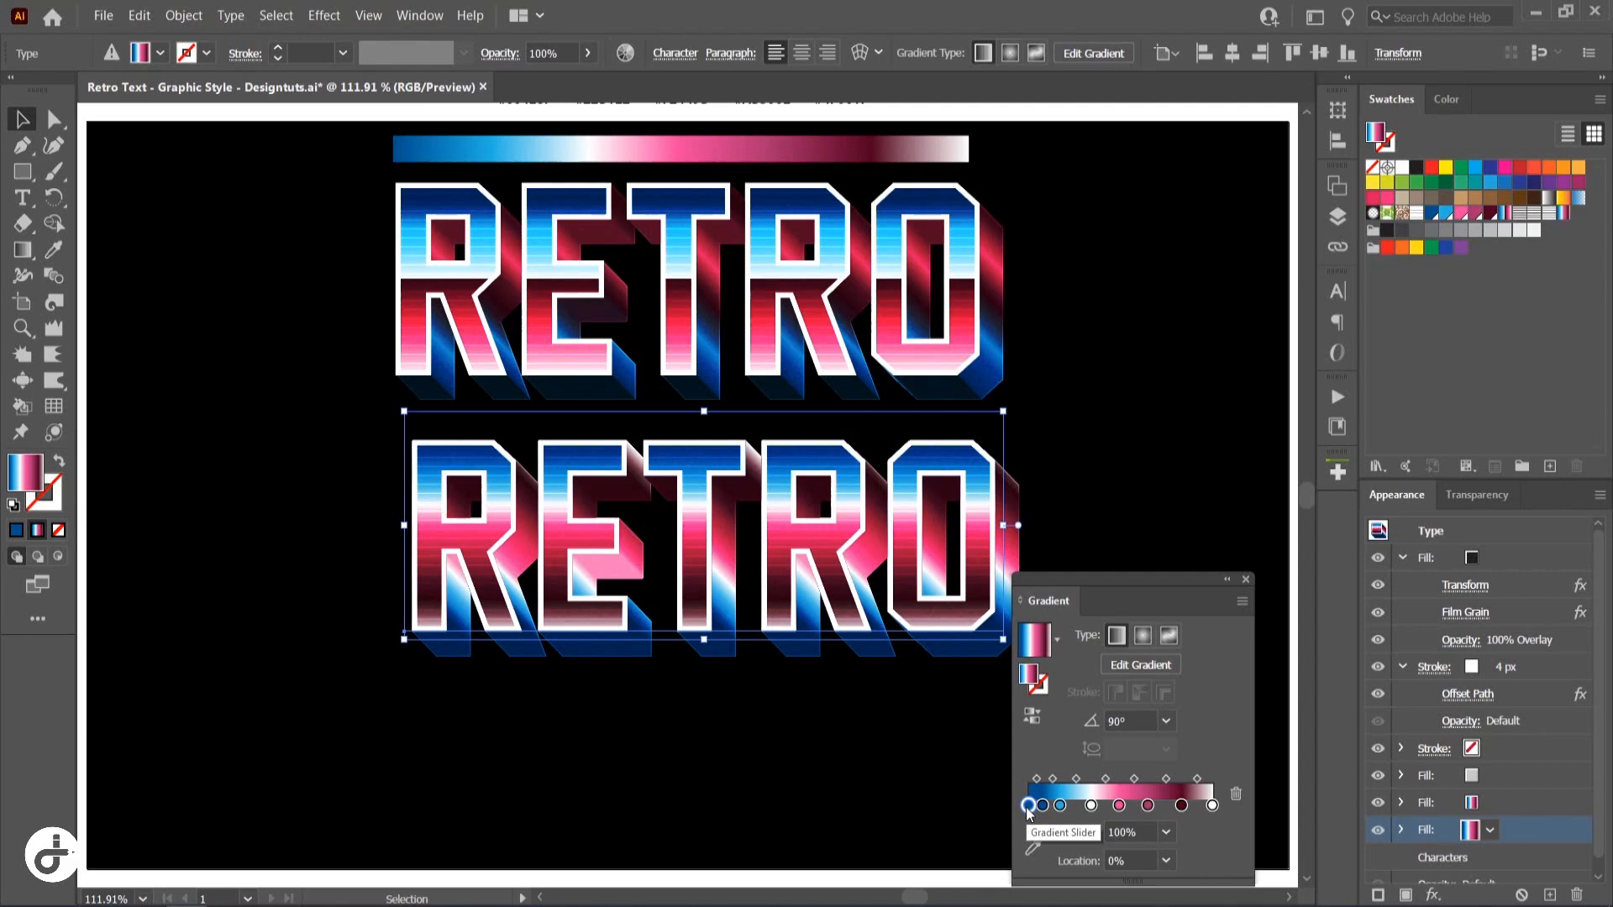
left_click(1453, 102)
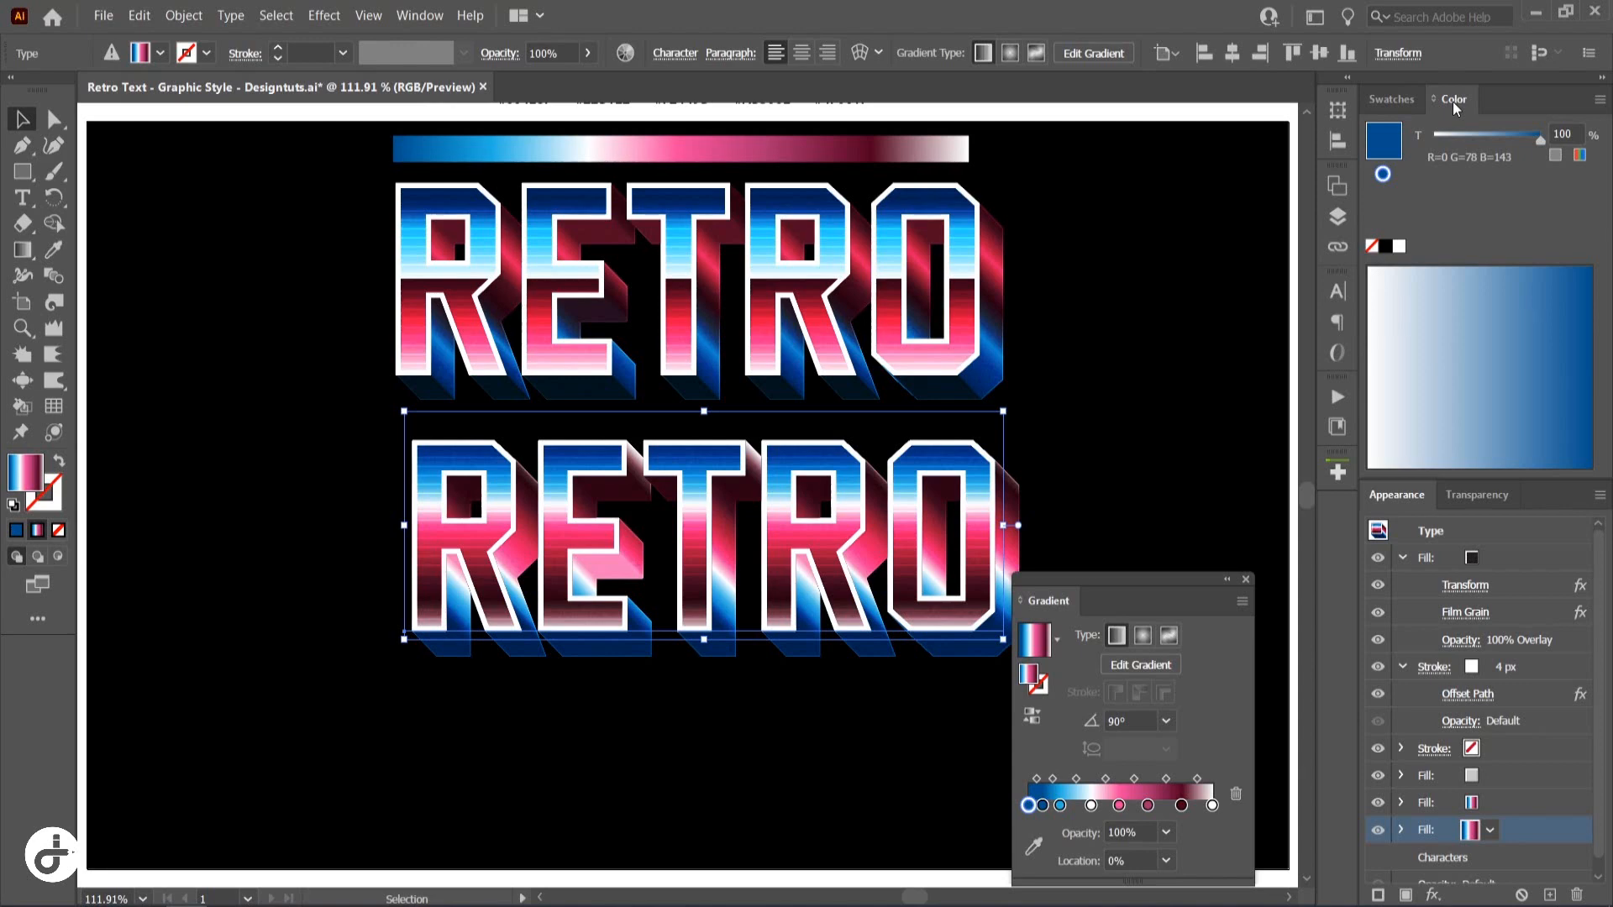
left_click(1580, 157)
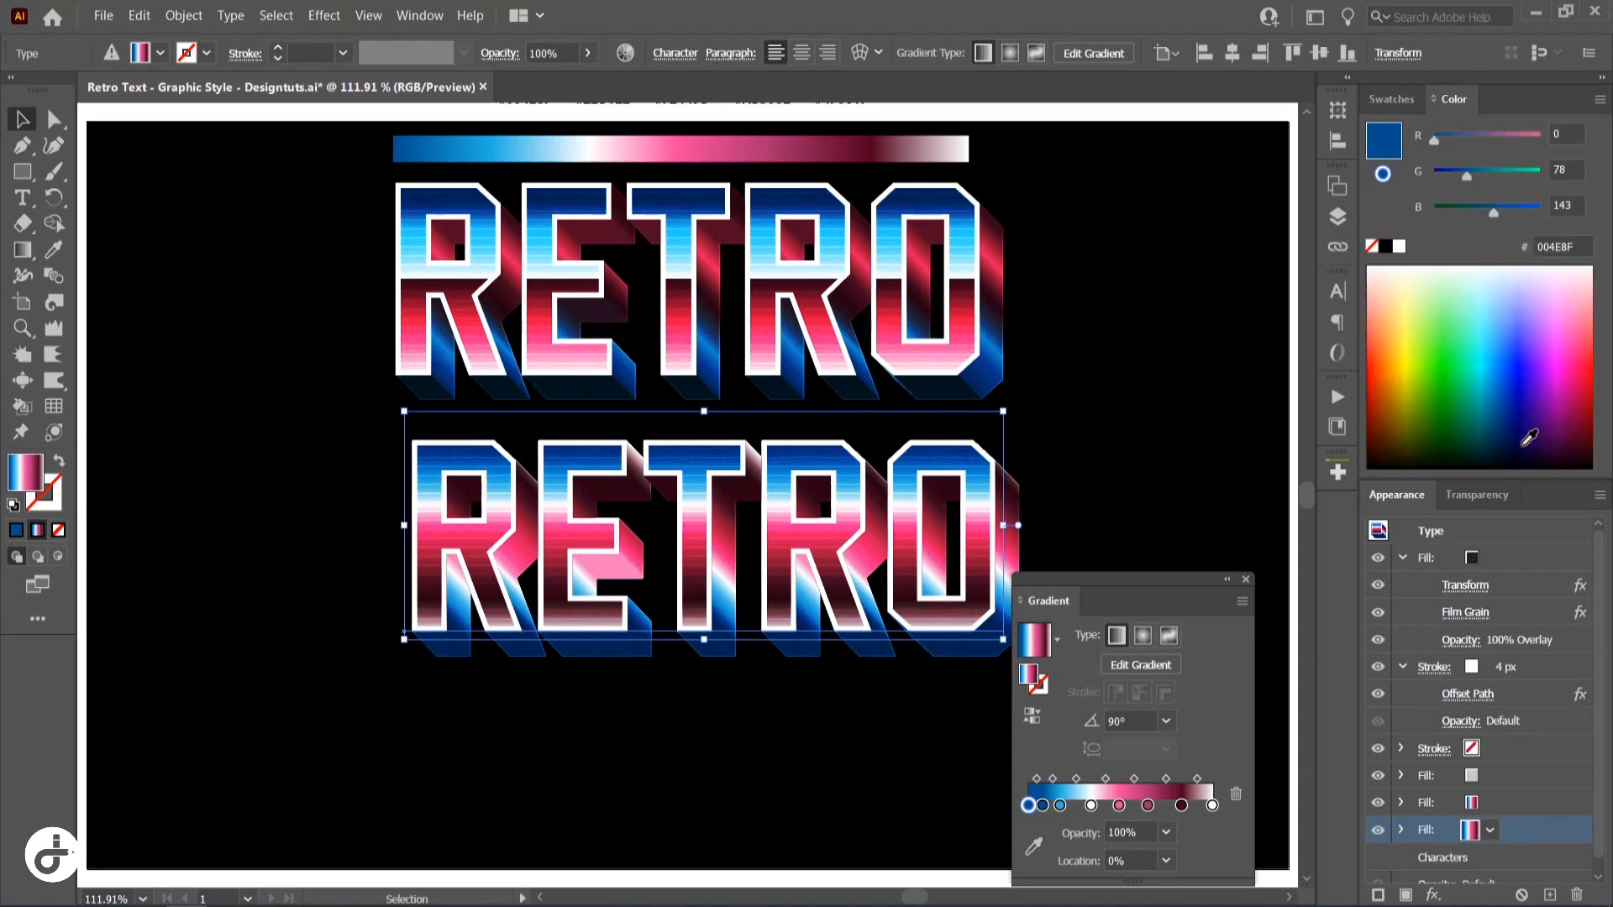
left_click(1501, 451)
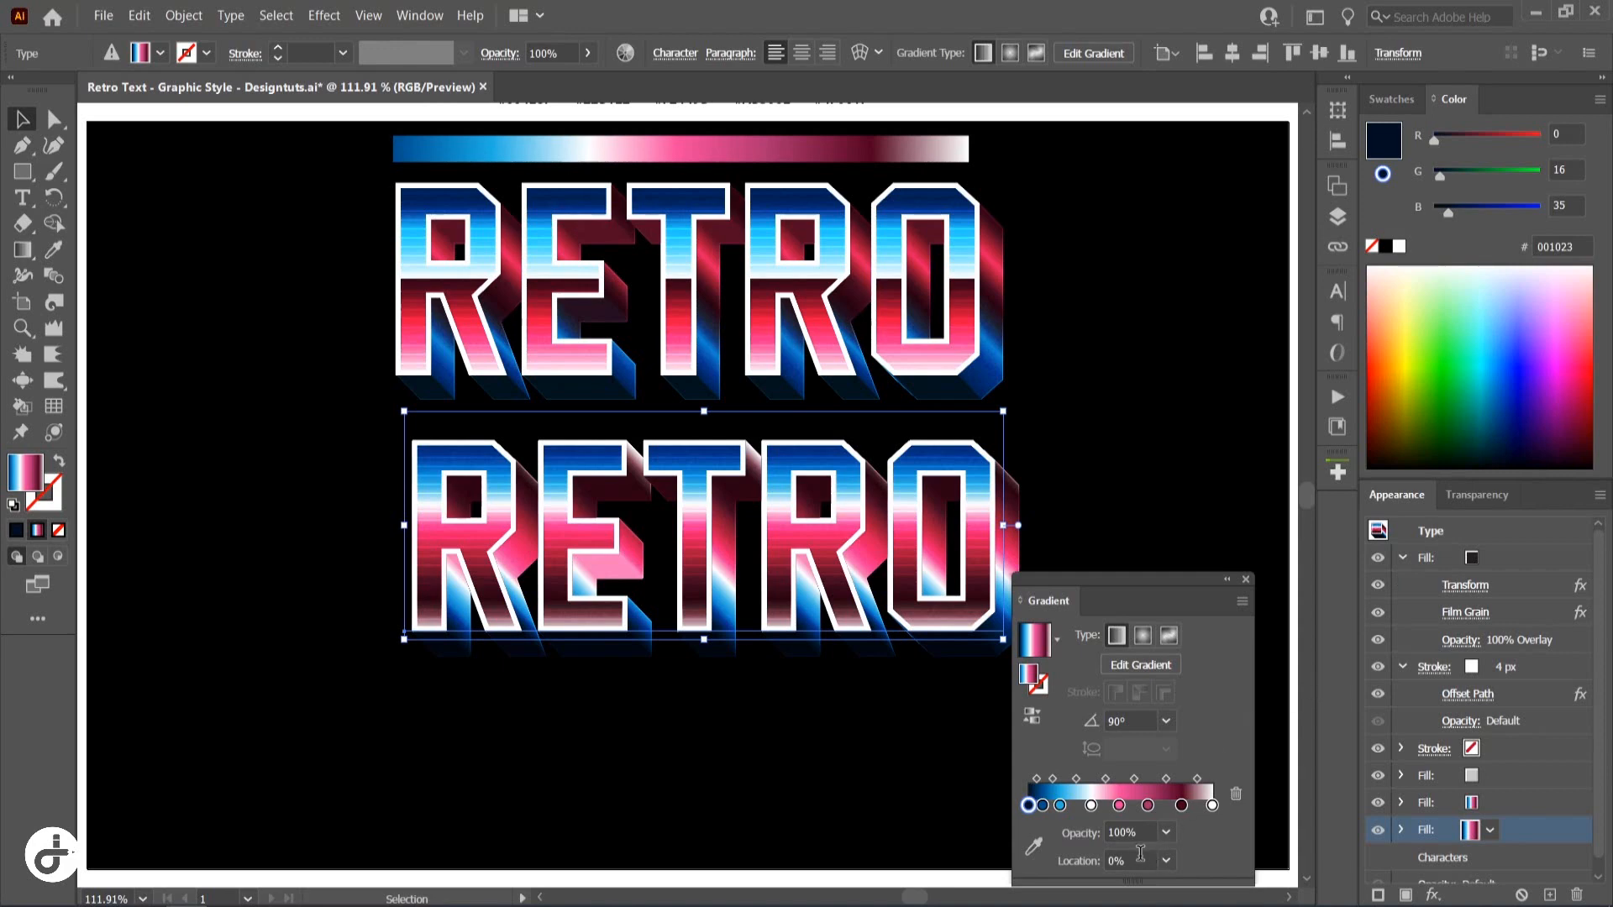
Set the dark navy stop's location to 0.1% and the neighbouring dark blue stop's location to 0.2%
left_click(1064, 864)
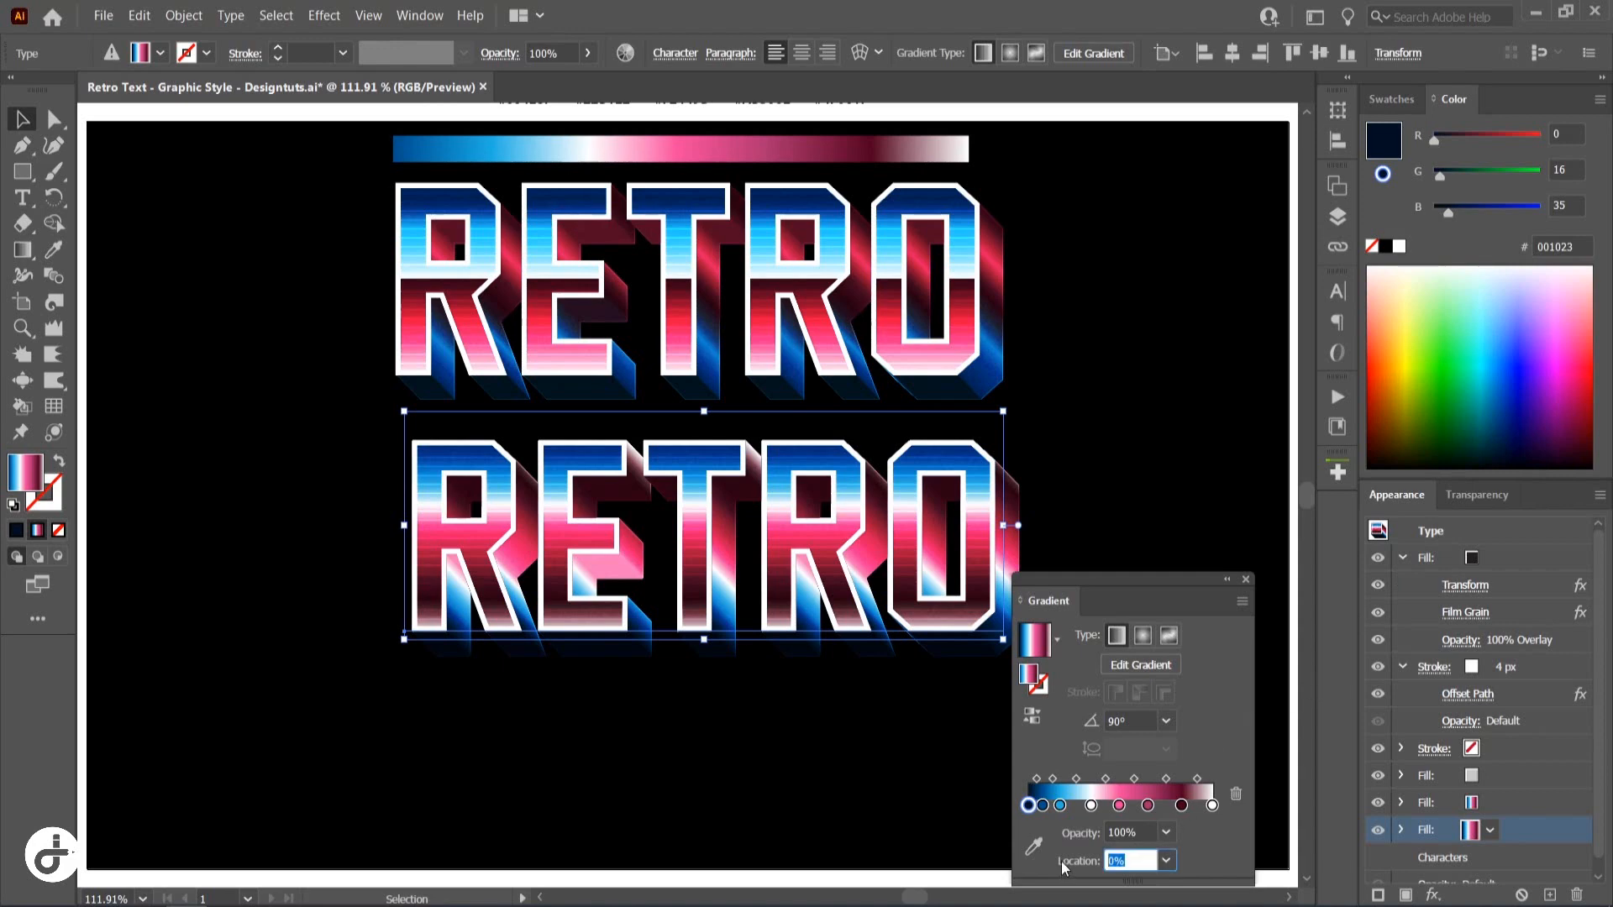
type("0.")
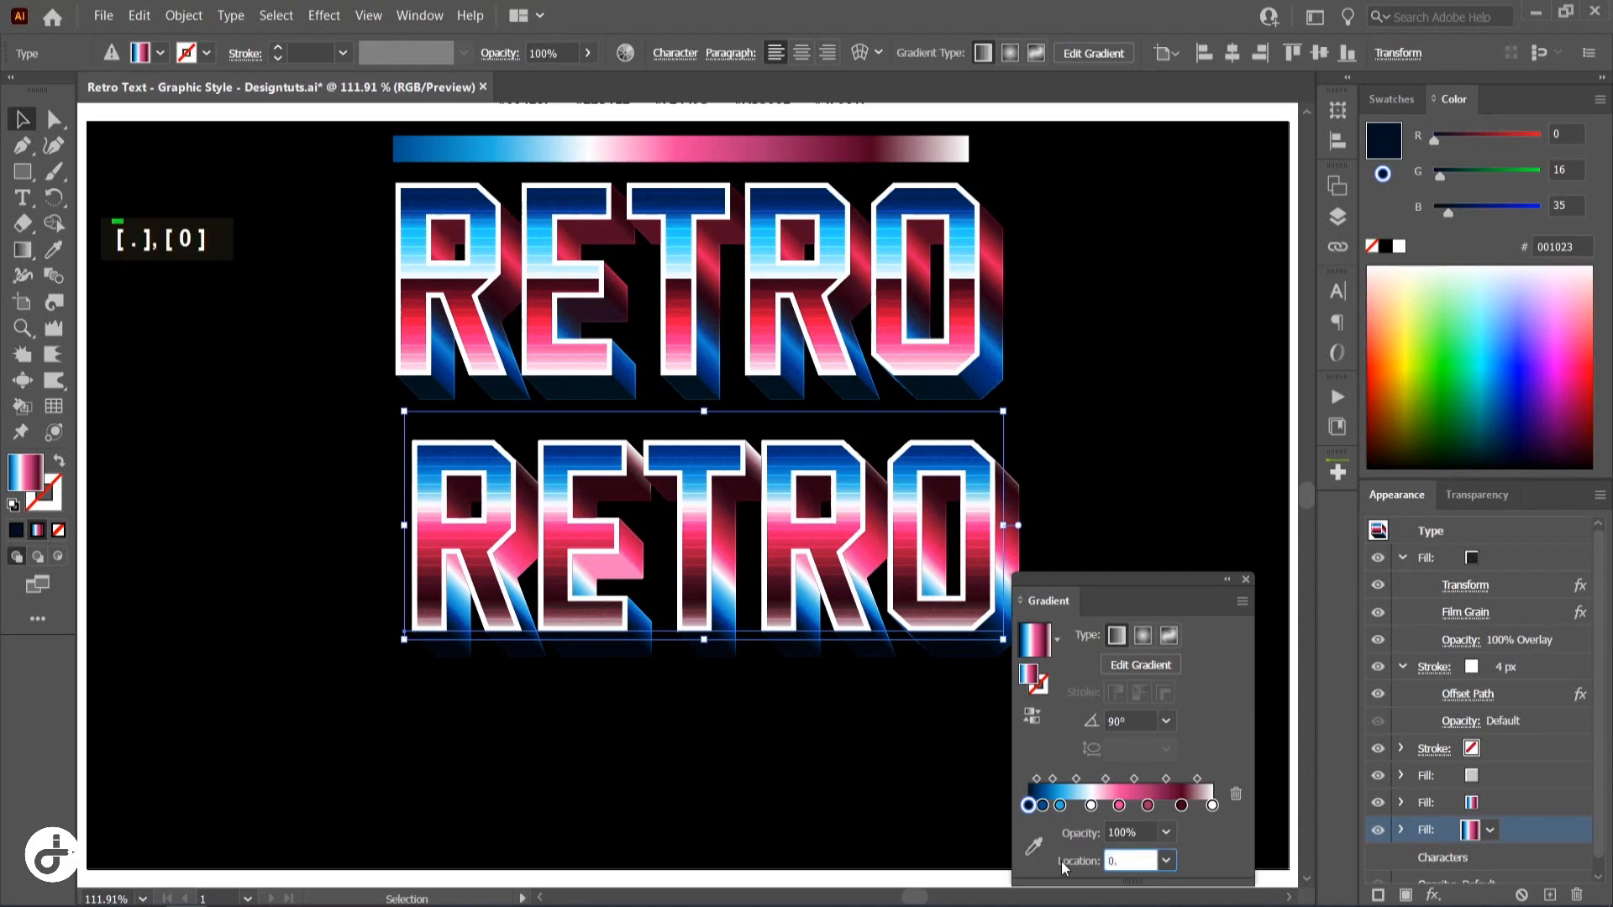
type("1")
key("Return")
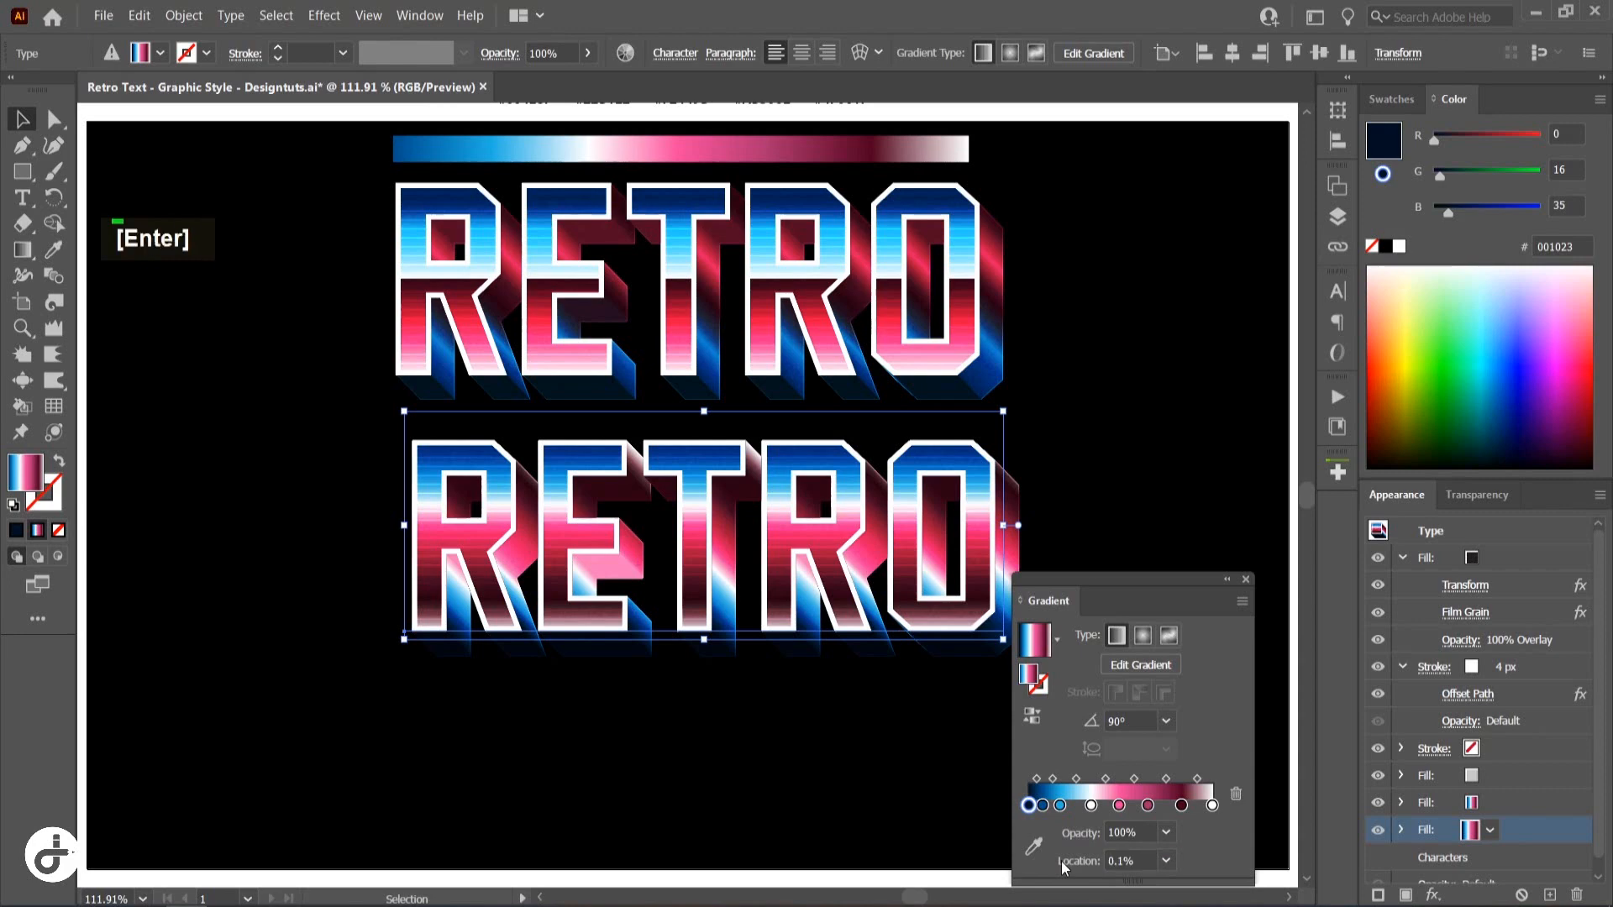
left_click(1043, 806)
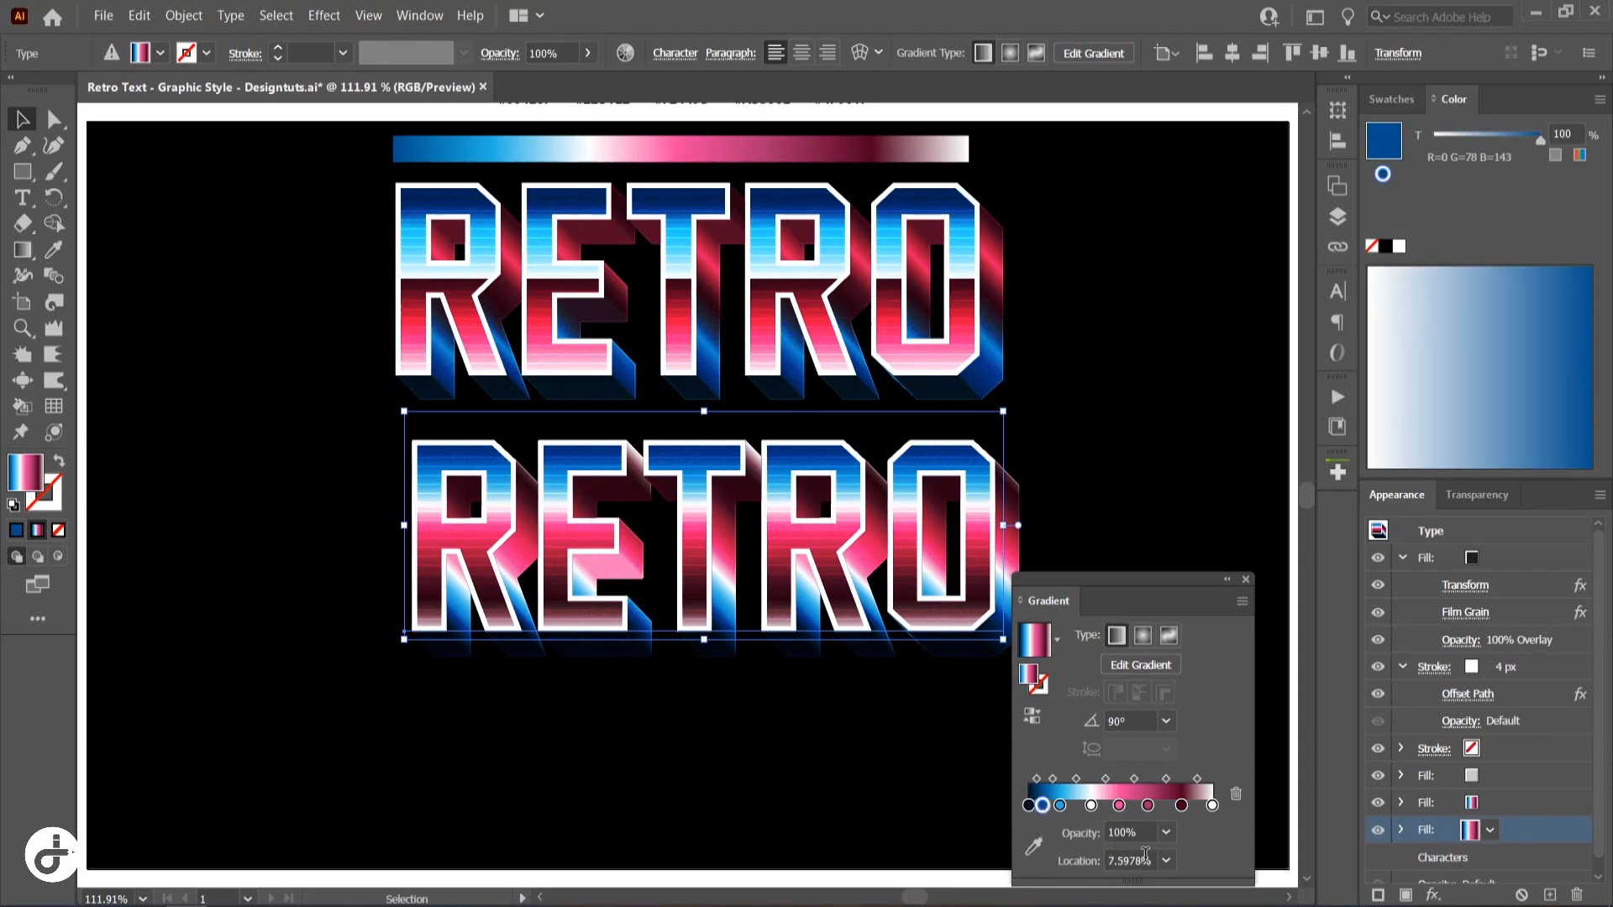
left_click(1134, 860)
type("0.")
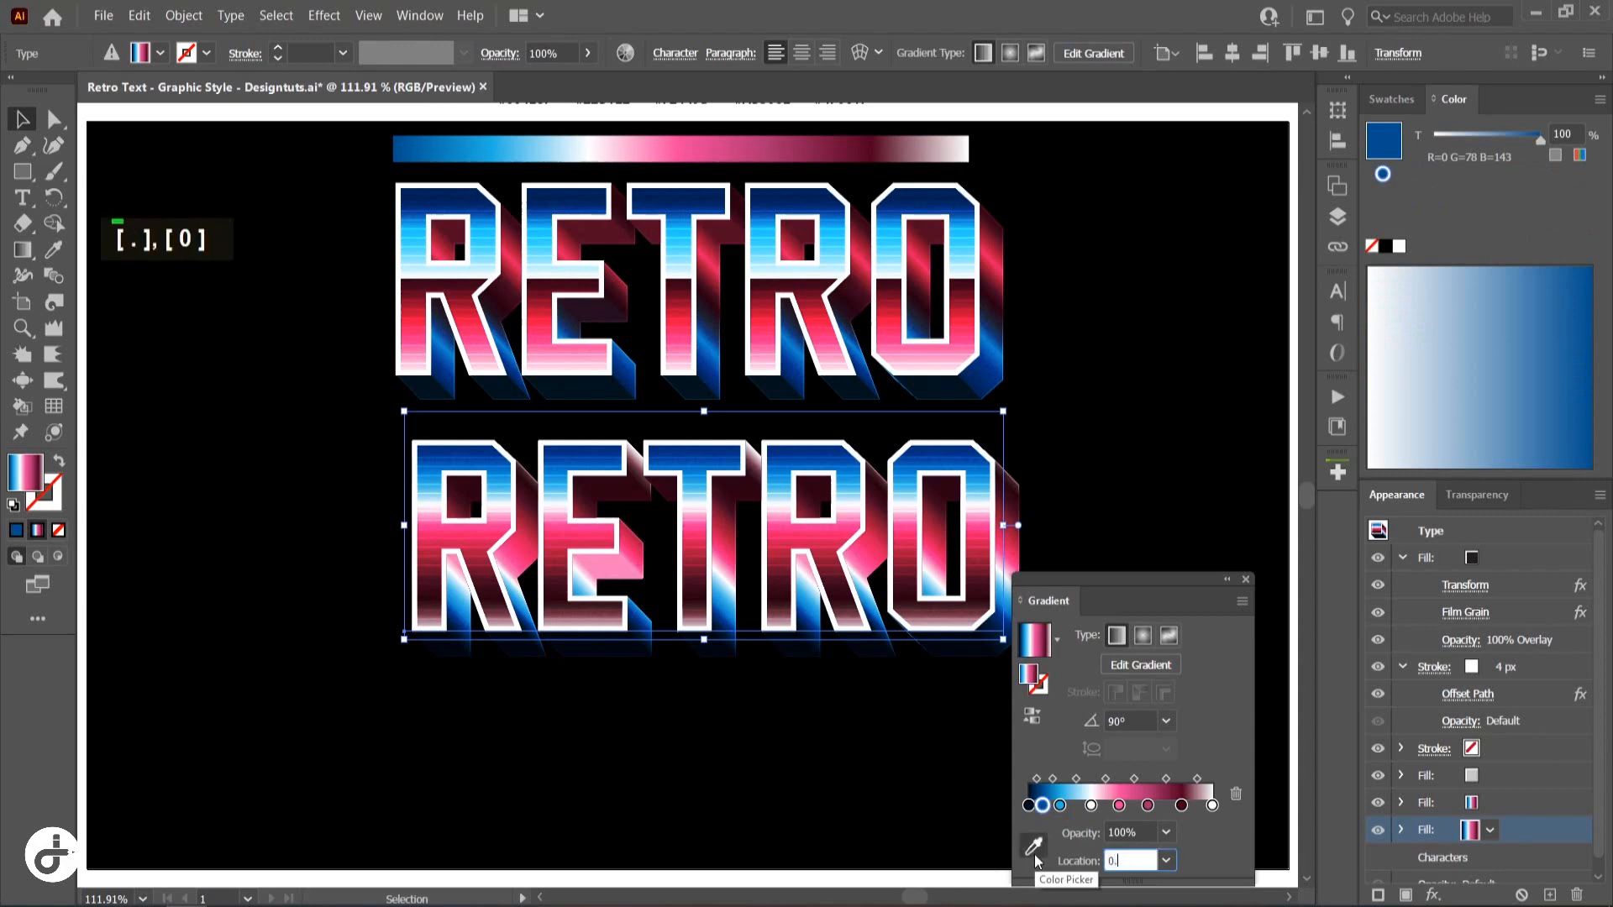
type("2")
key("Return")
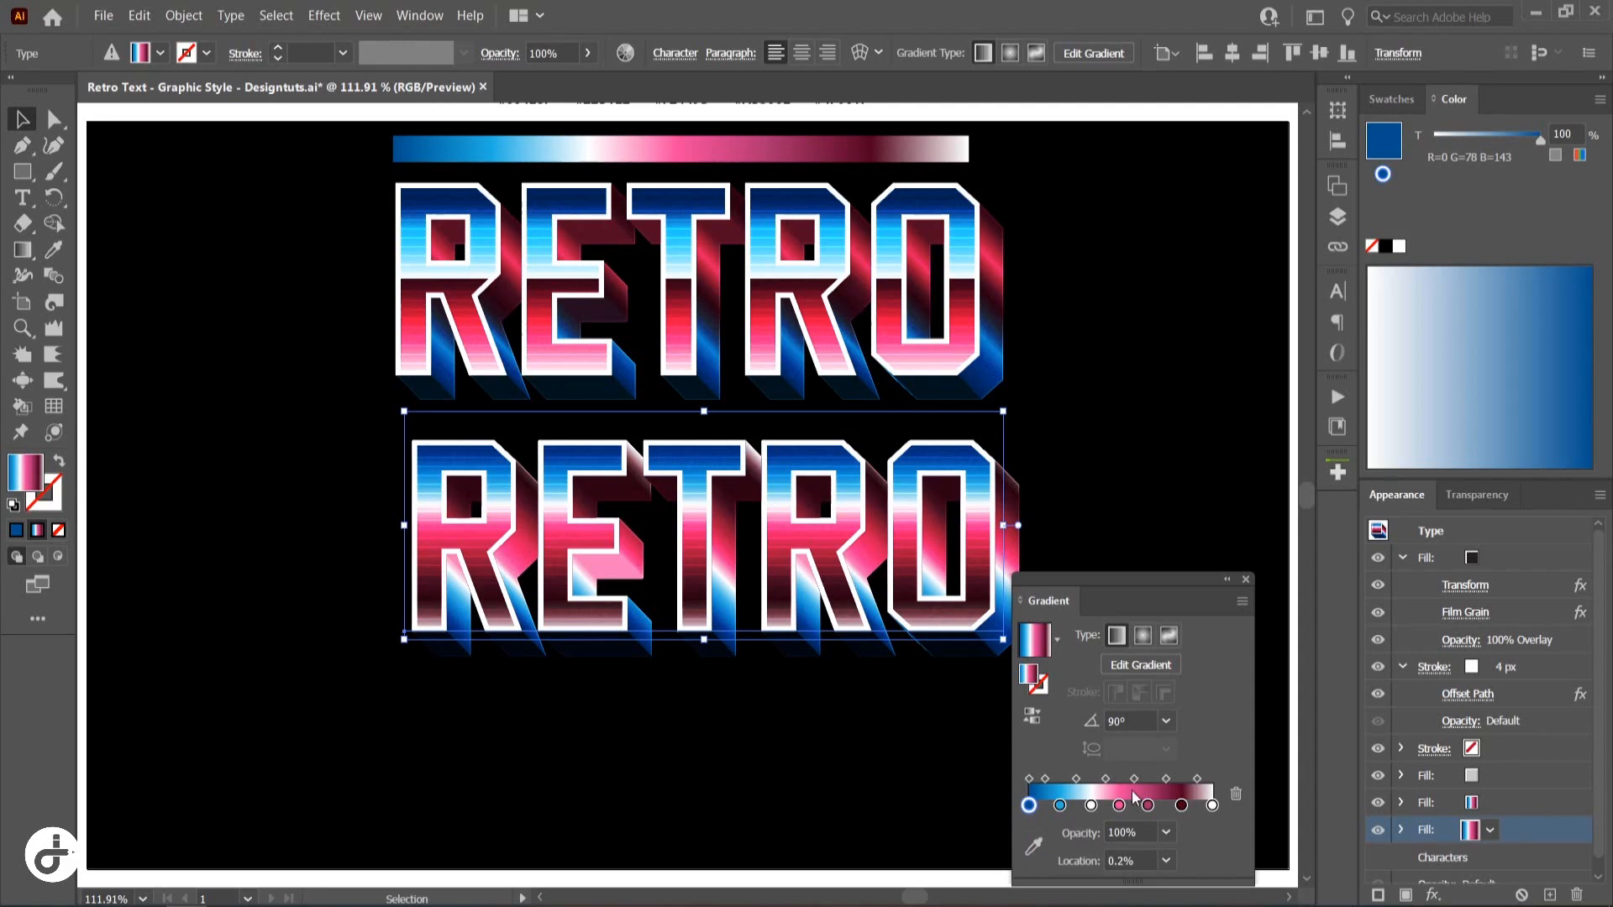
Remove both white stops and one pink stop from the gradient and respace the others, with the dark burgundy stop at about 87%
left_click_drag(1091, 807, 1097, 836)
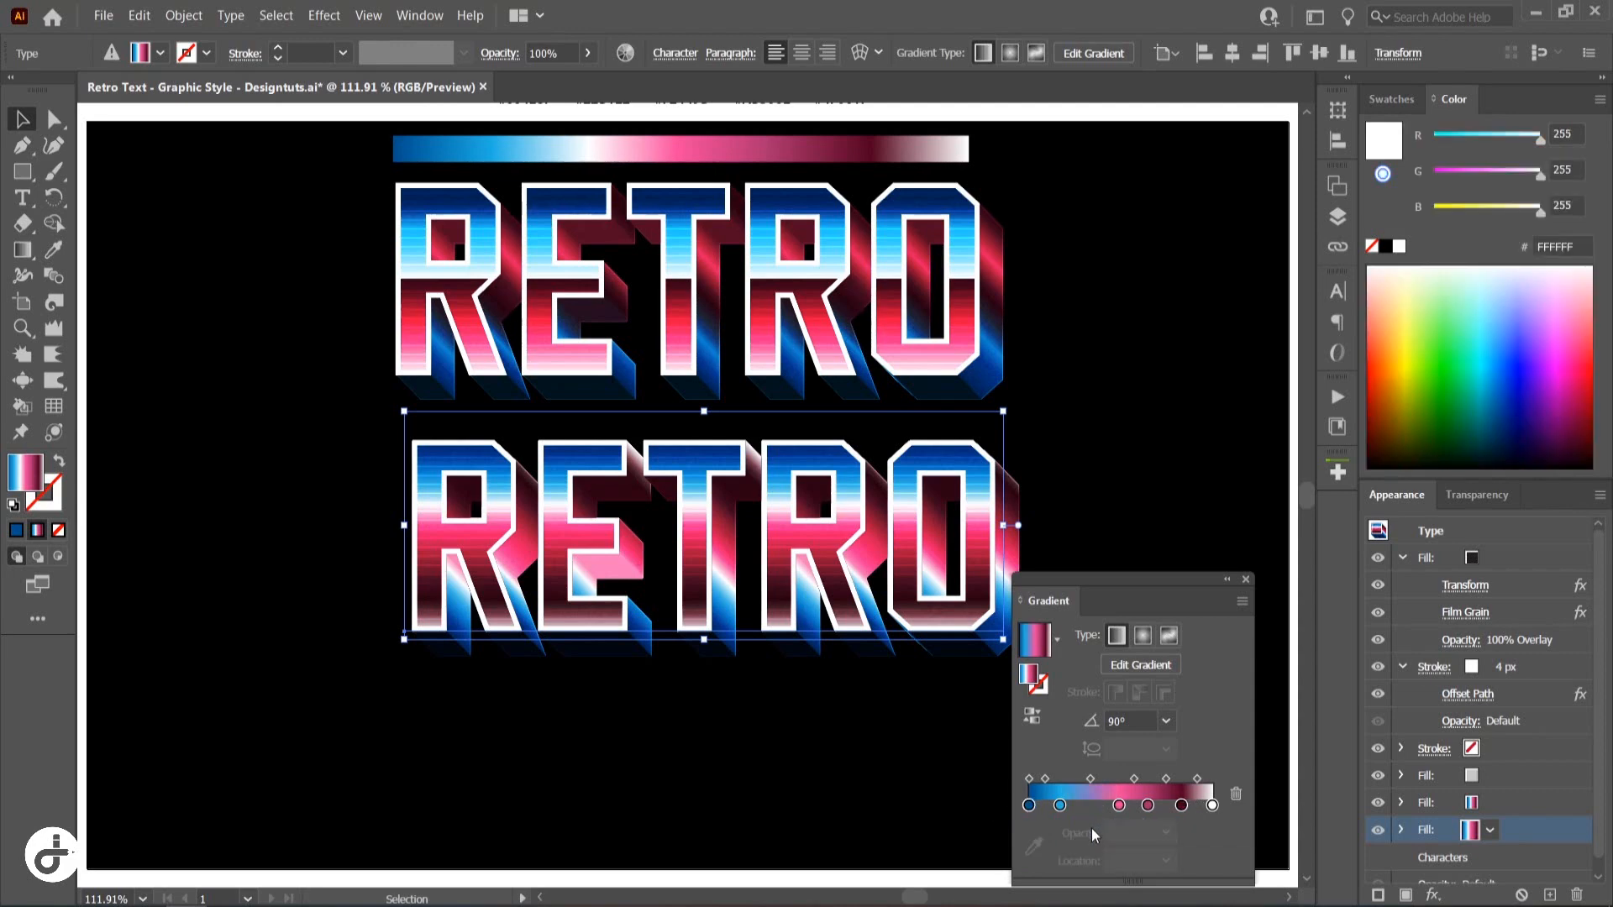
left_click(1211, 807)
left_click_drag(1214, 817, 1220, 844)
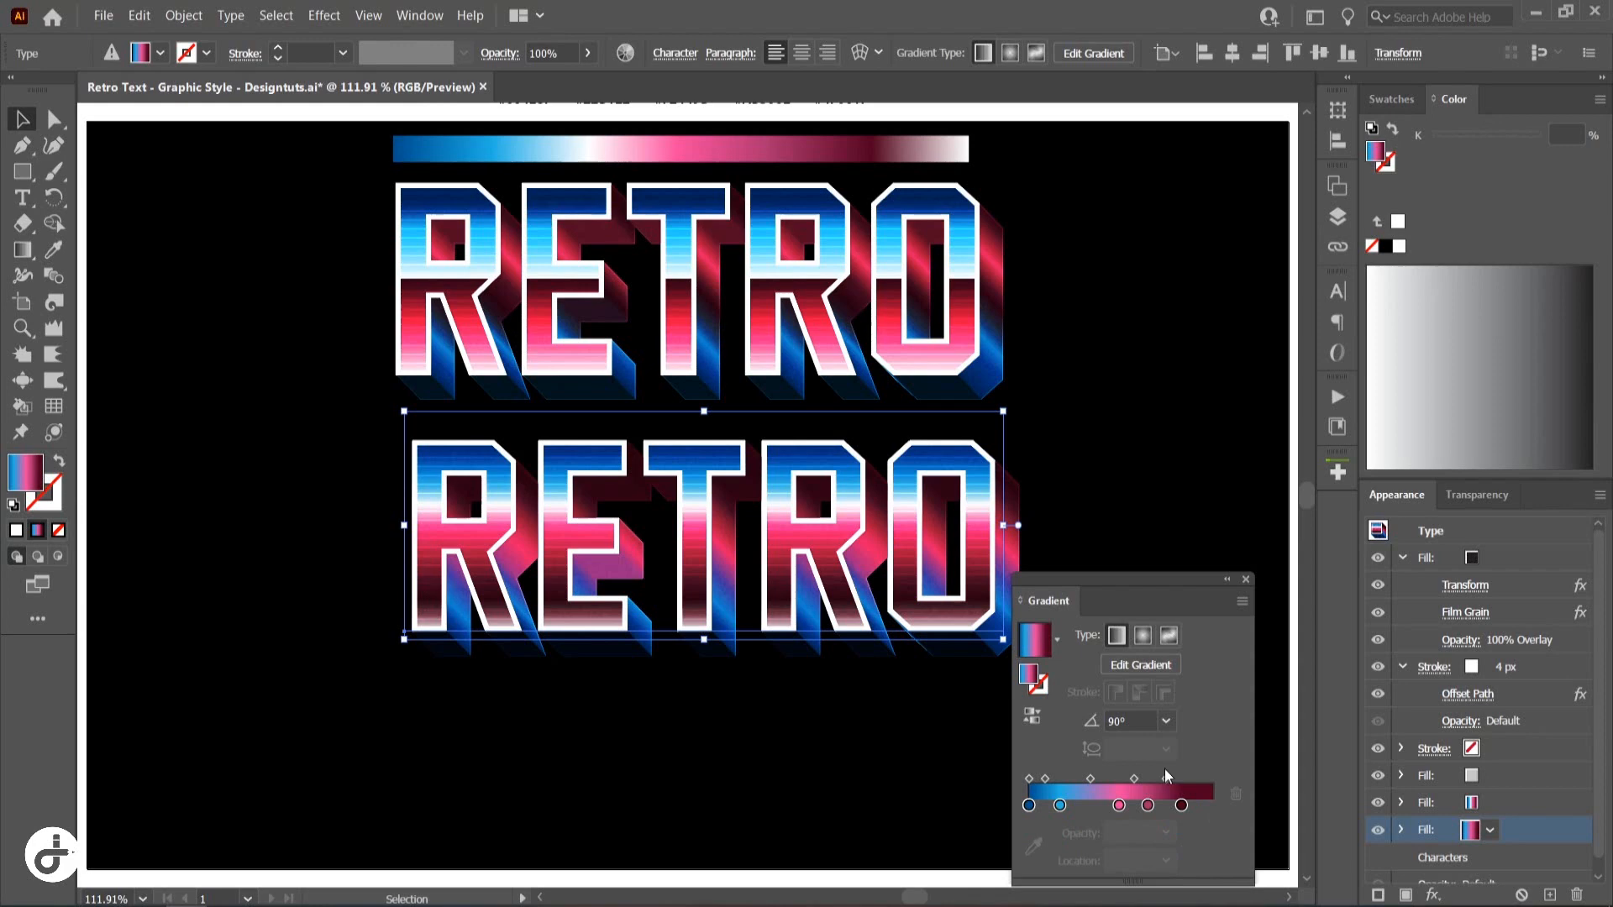
mouse_move(1182, 806)
left_mouse_down()
mouse_move(1212, 807)
mouse_move(1095, 808)
mouse_move(1183, 842)
mouse_move(1189, 808)
left_mouse_up()
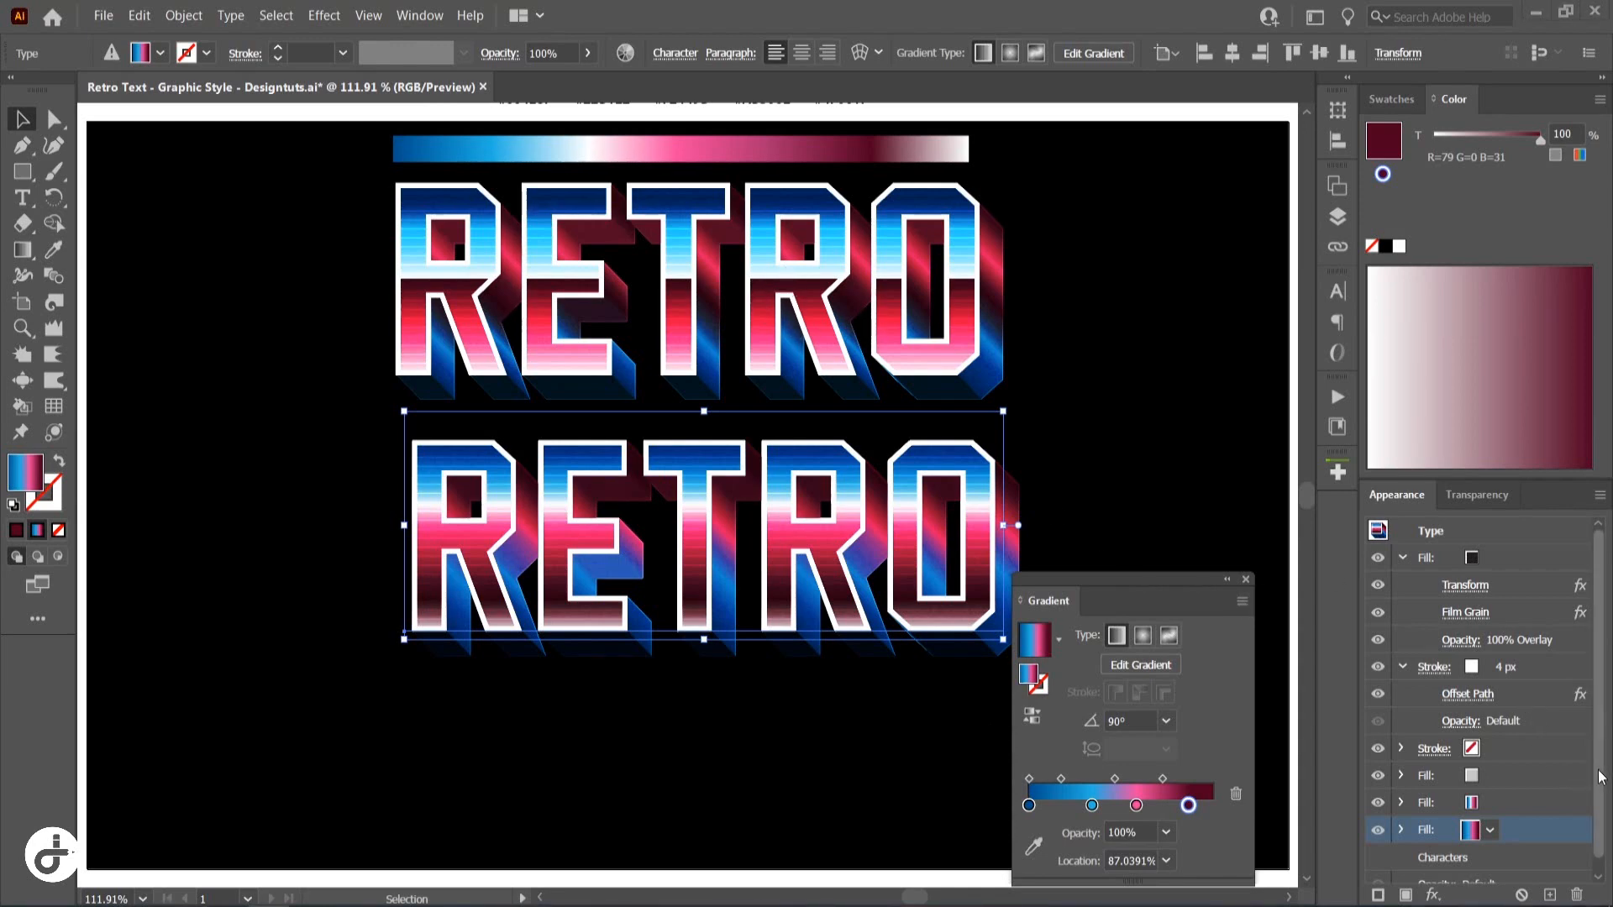
left_click_drag(1600, 777, 1605, 827)
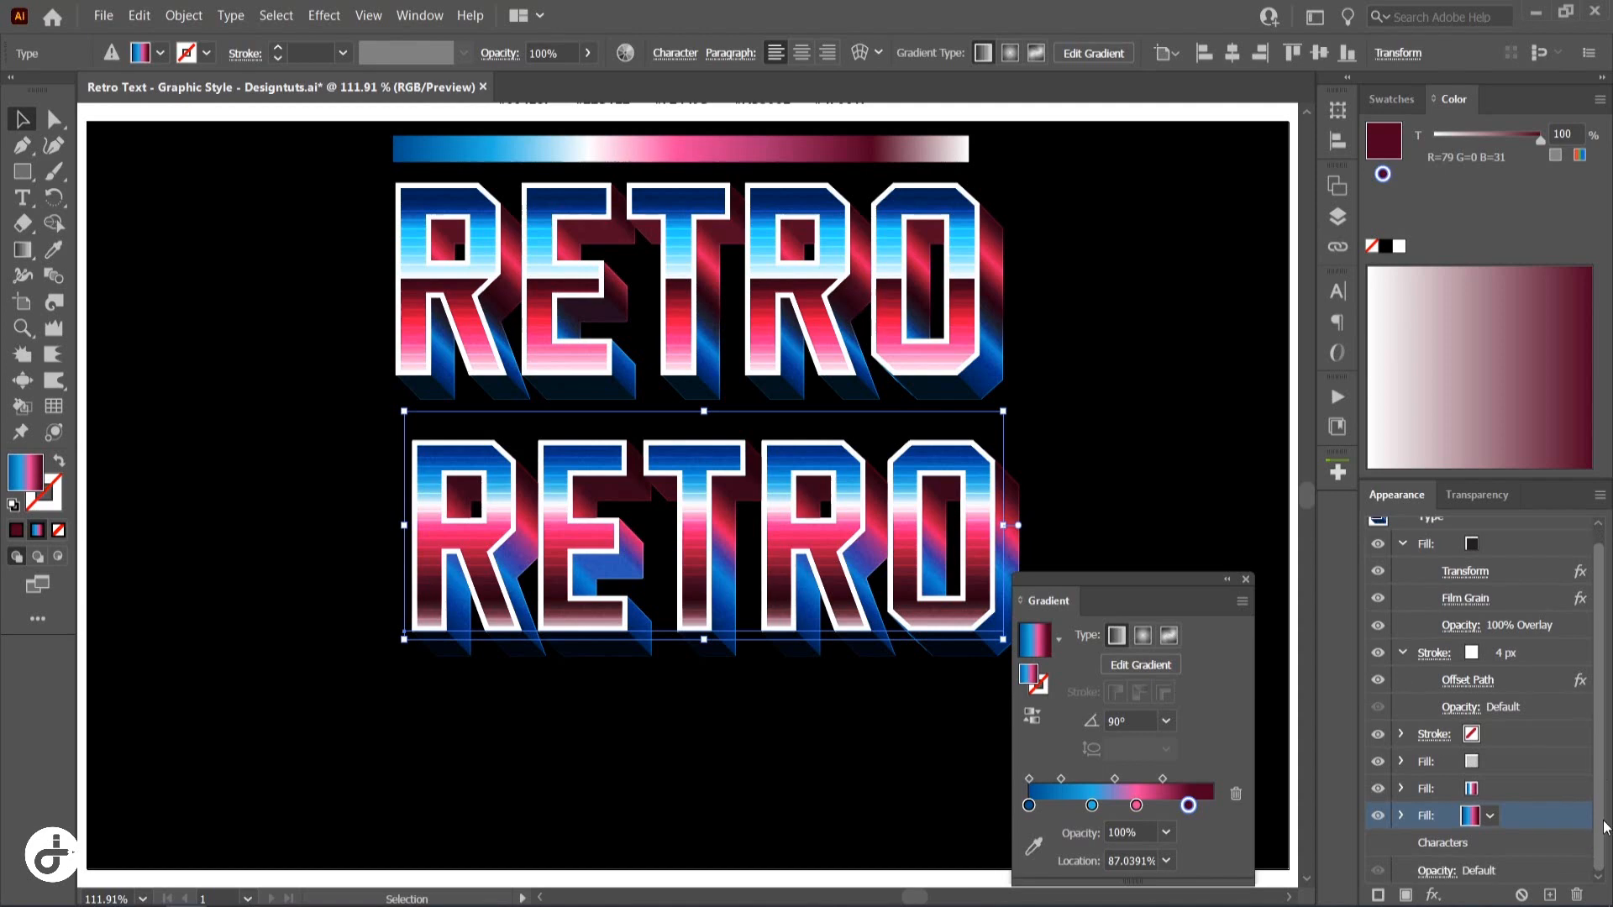
In the gradient fill above the bottom one, remove one pink stop, move the other near the end, and set the middle white stop's location to 50%
left_click(1514, 793)
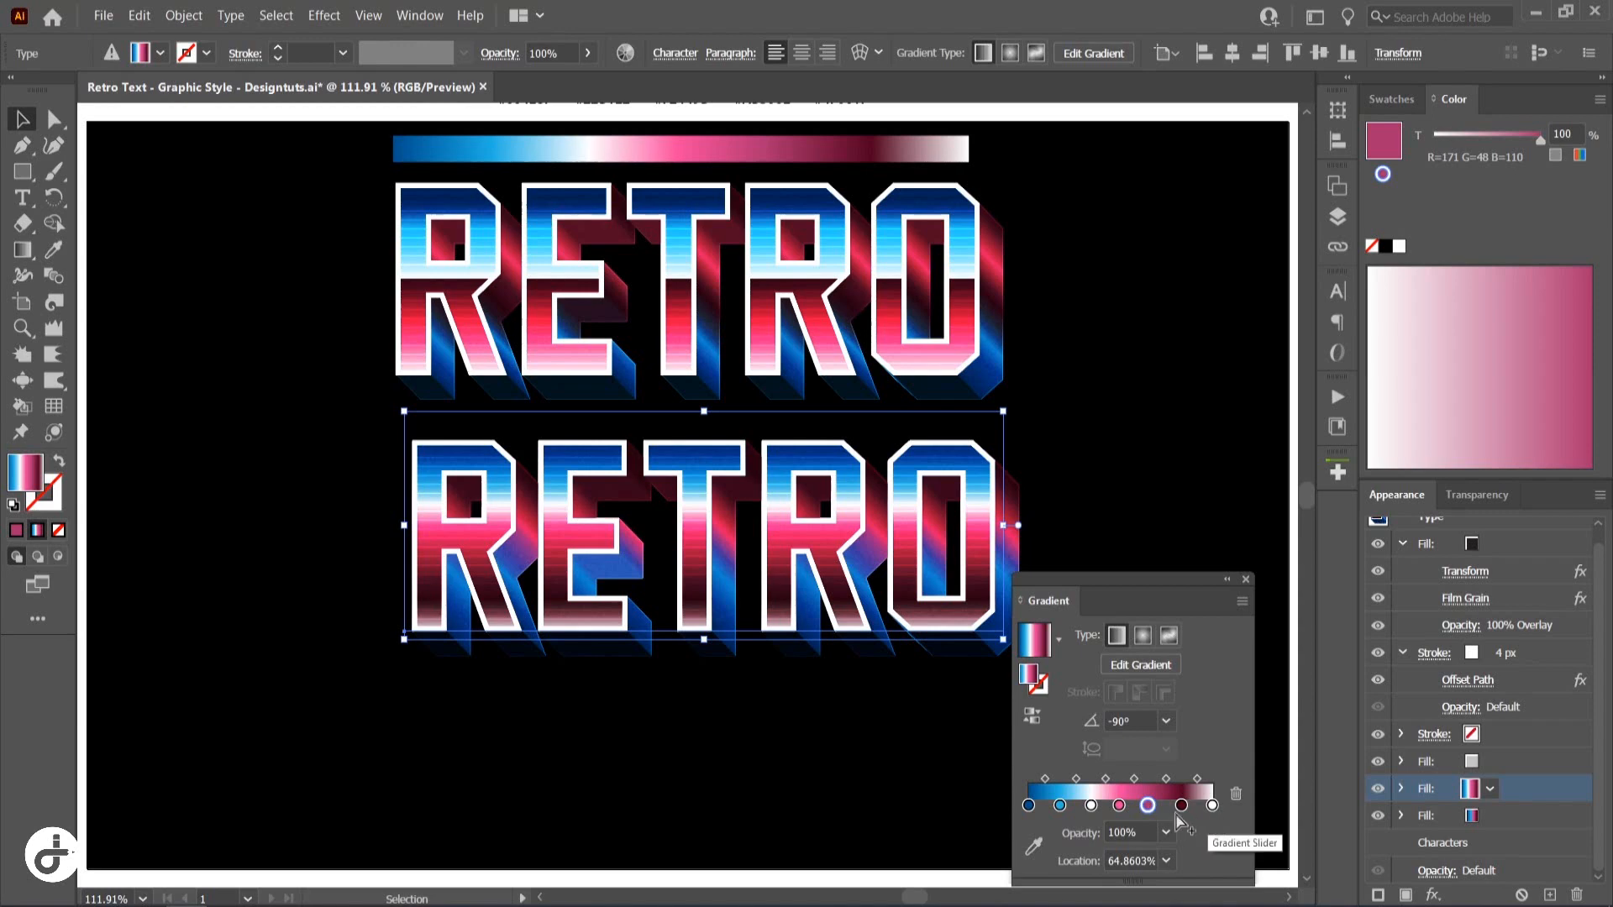
left_click_drag(1121, 812, 1174, 884)
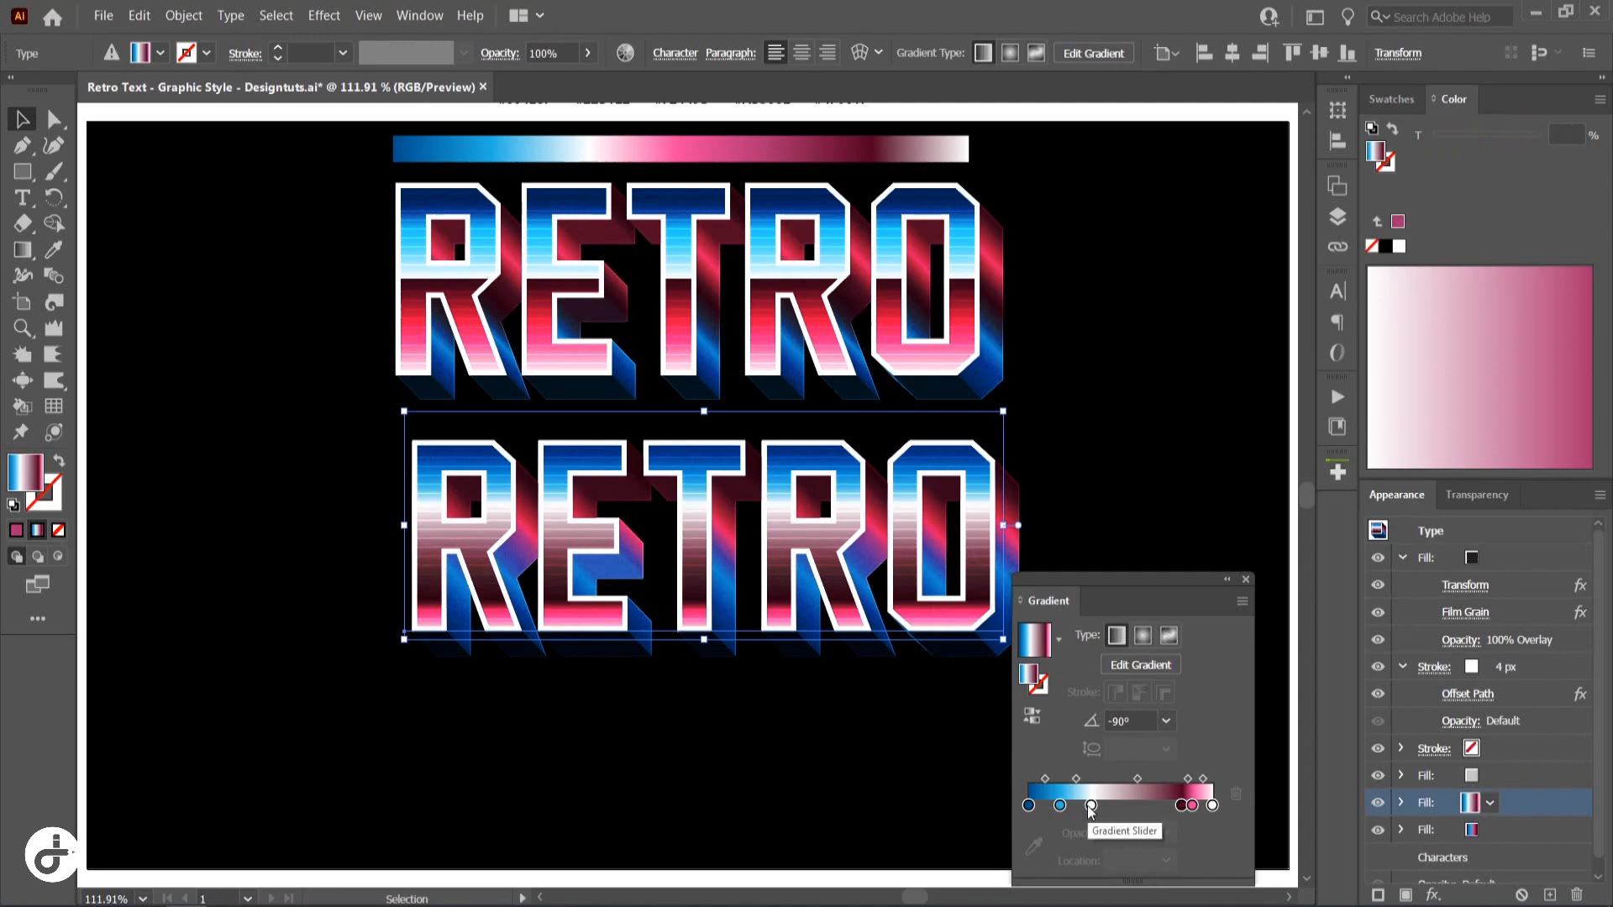
left_click_drag(1091, 806, 1098, 807)
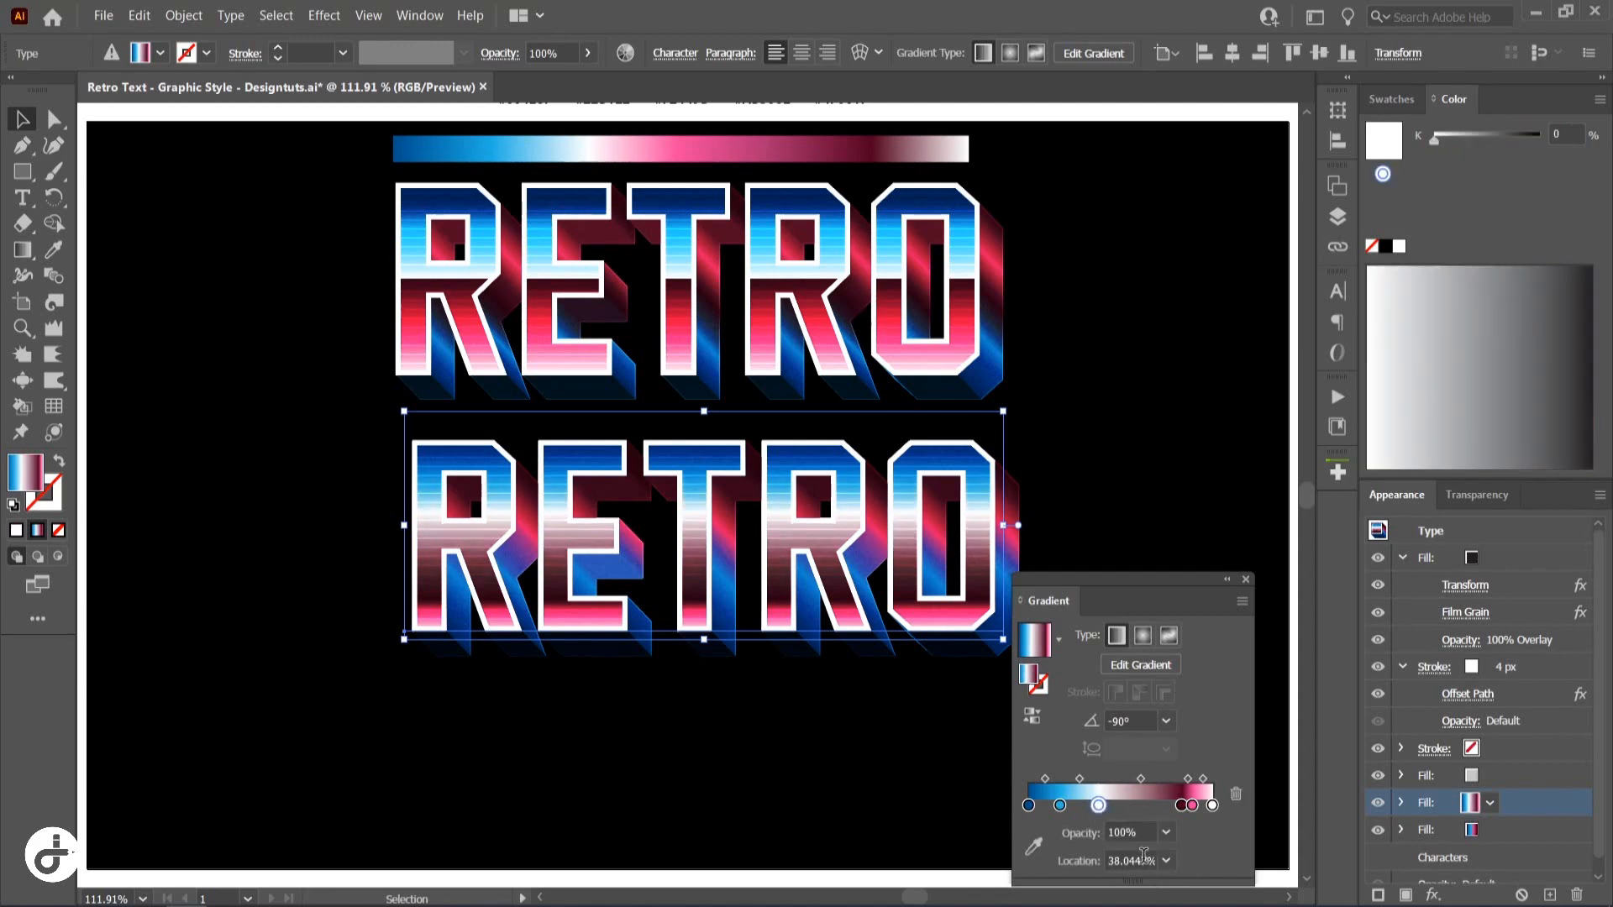
left_click(1134, 861)
type("50")
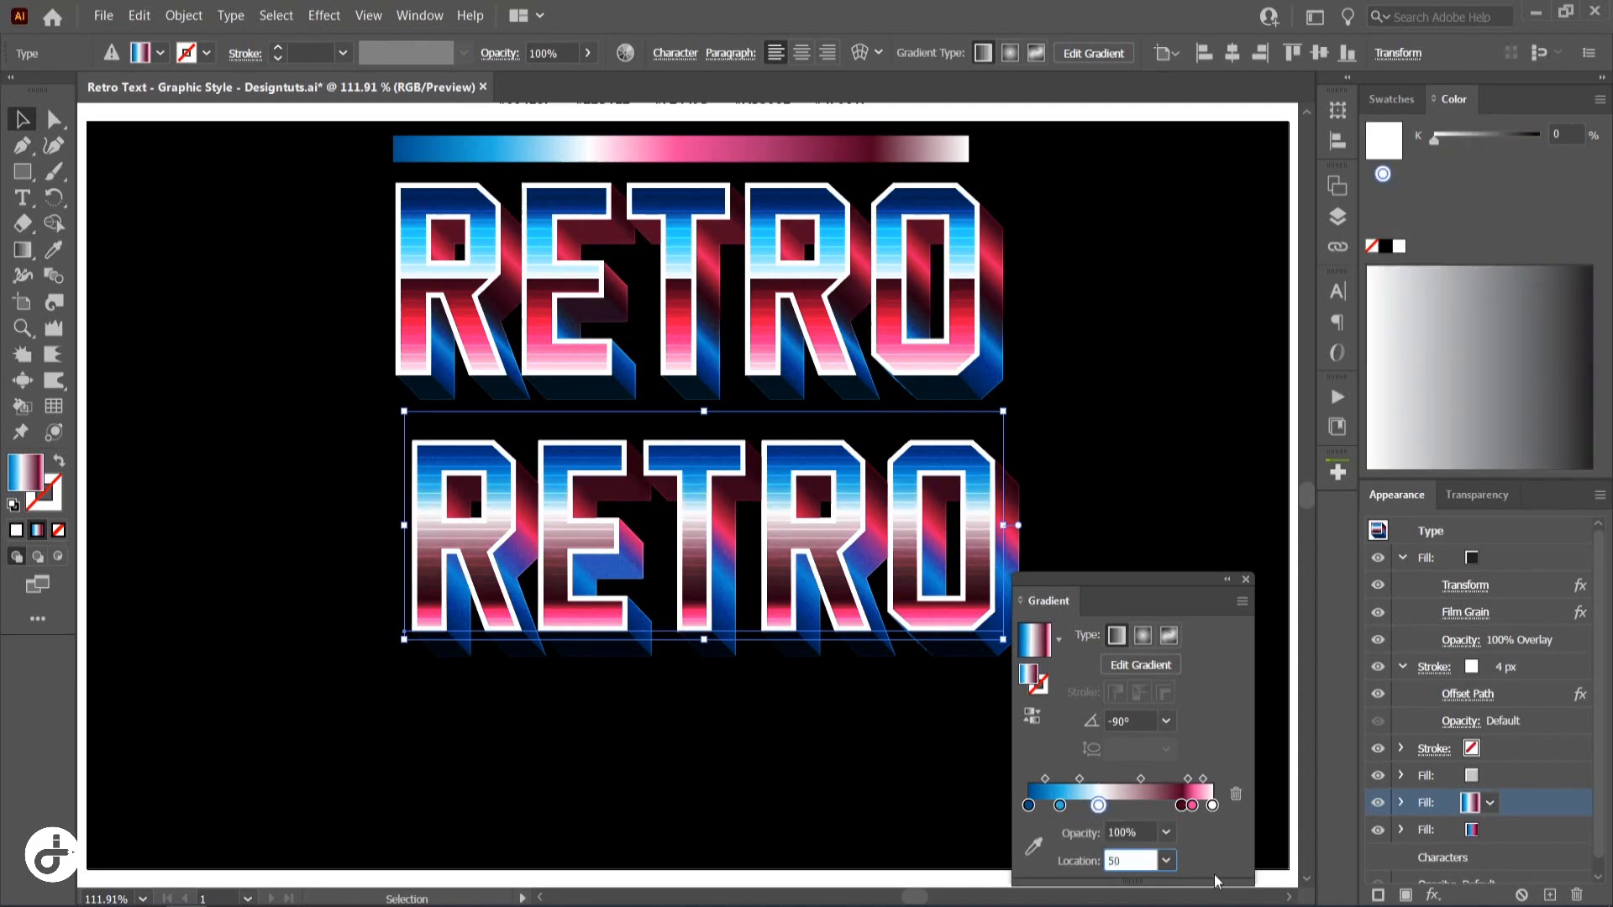
key("Return")
Set the dark burgundy stop's location to 50.1% for a hard edge against the white stop, and close the gradient settings
left_click(1180, 807)
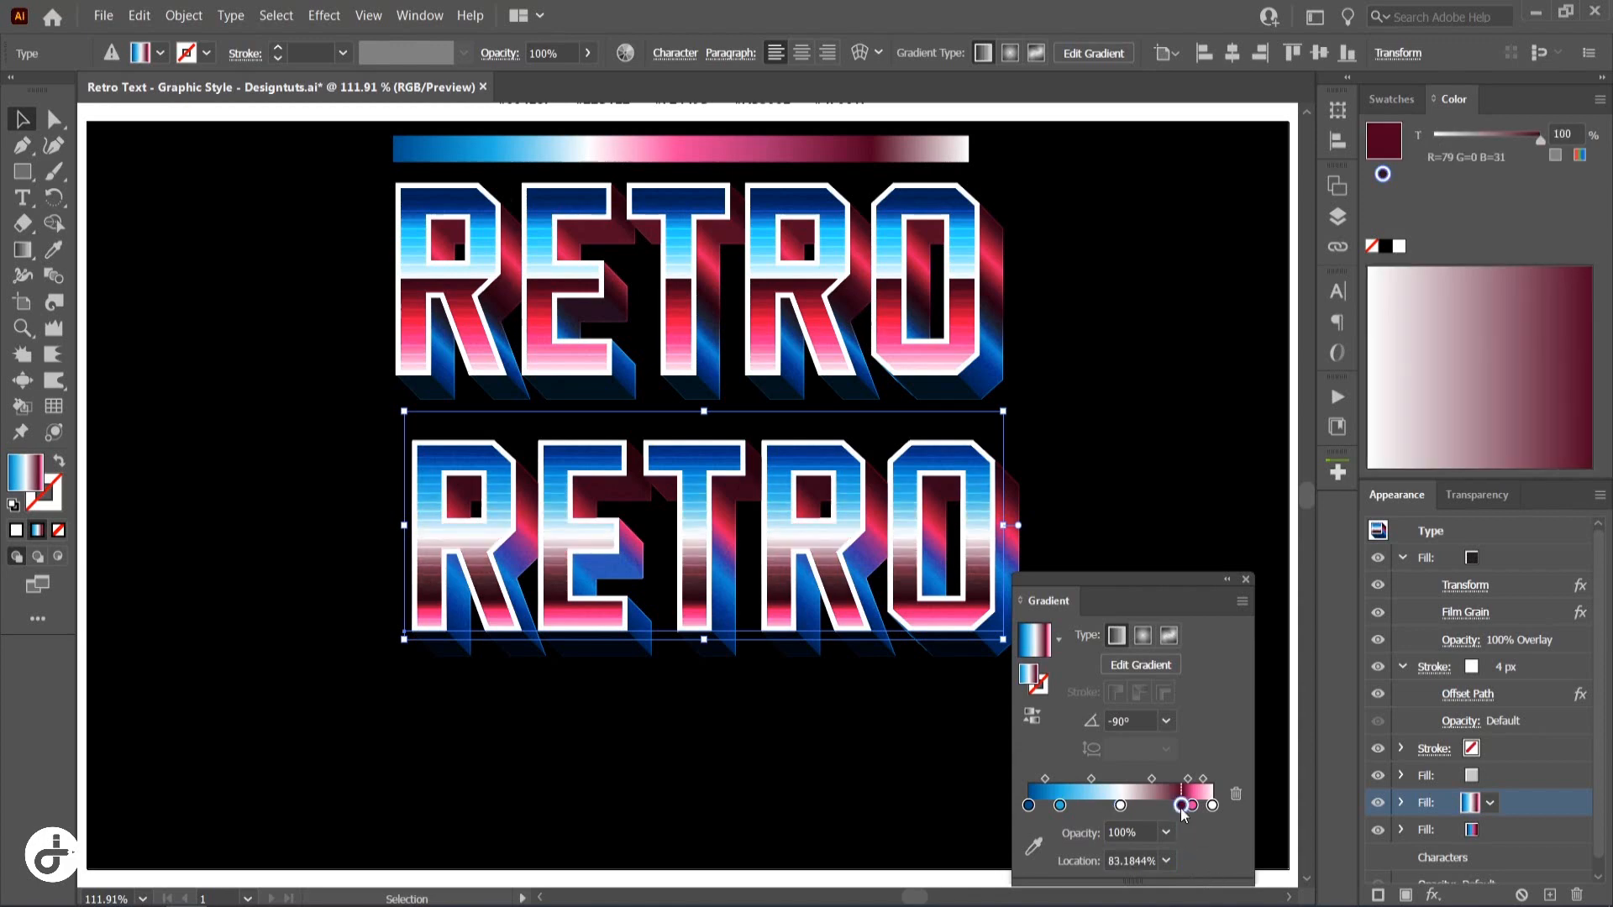
left_click(1142, 861)
left_click(1157, 862)
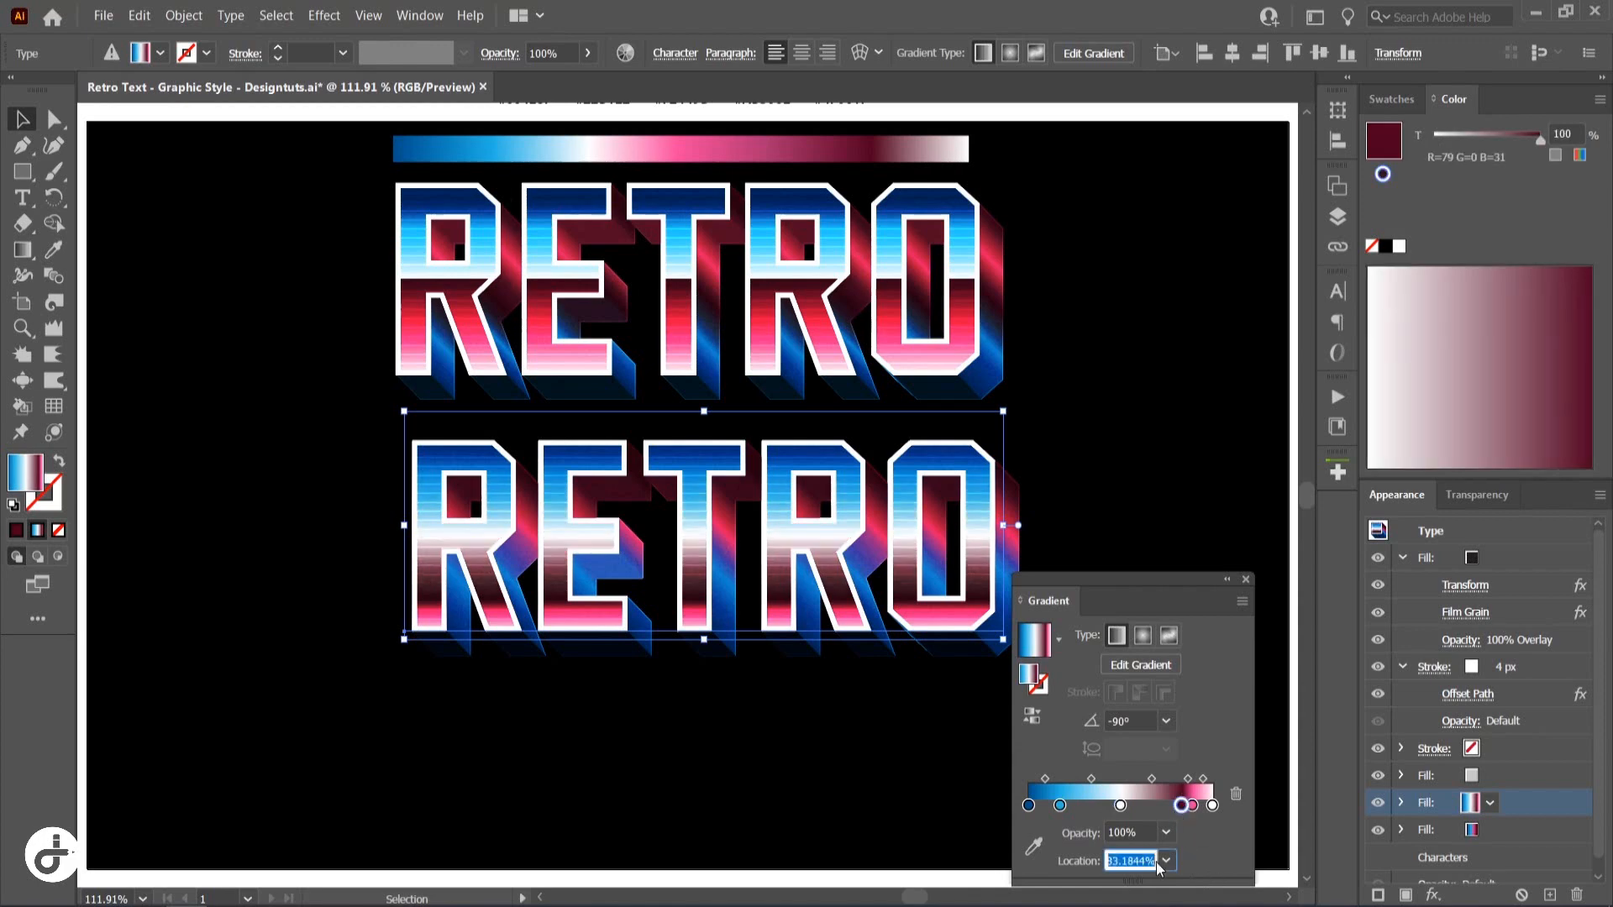
type("50.1")
key("Return")
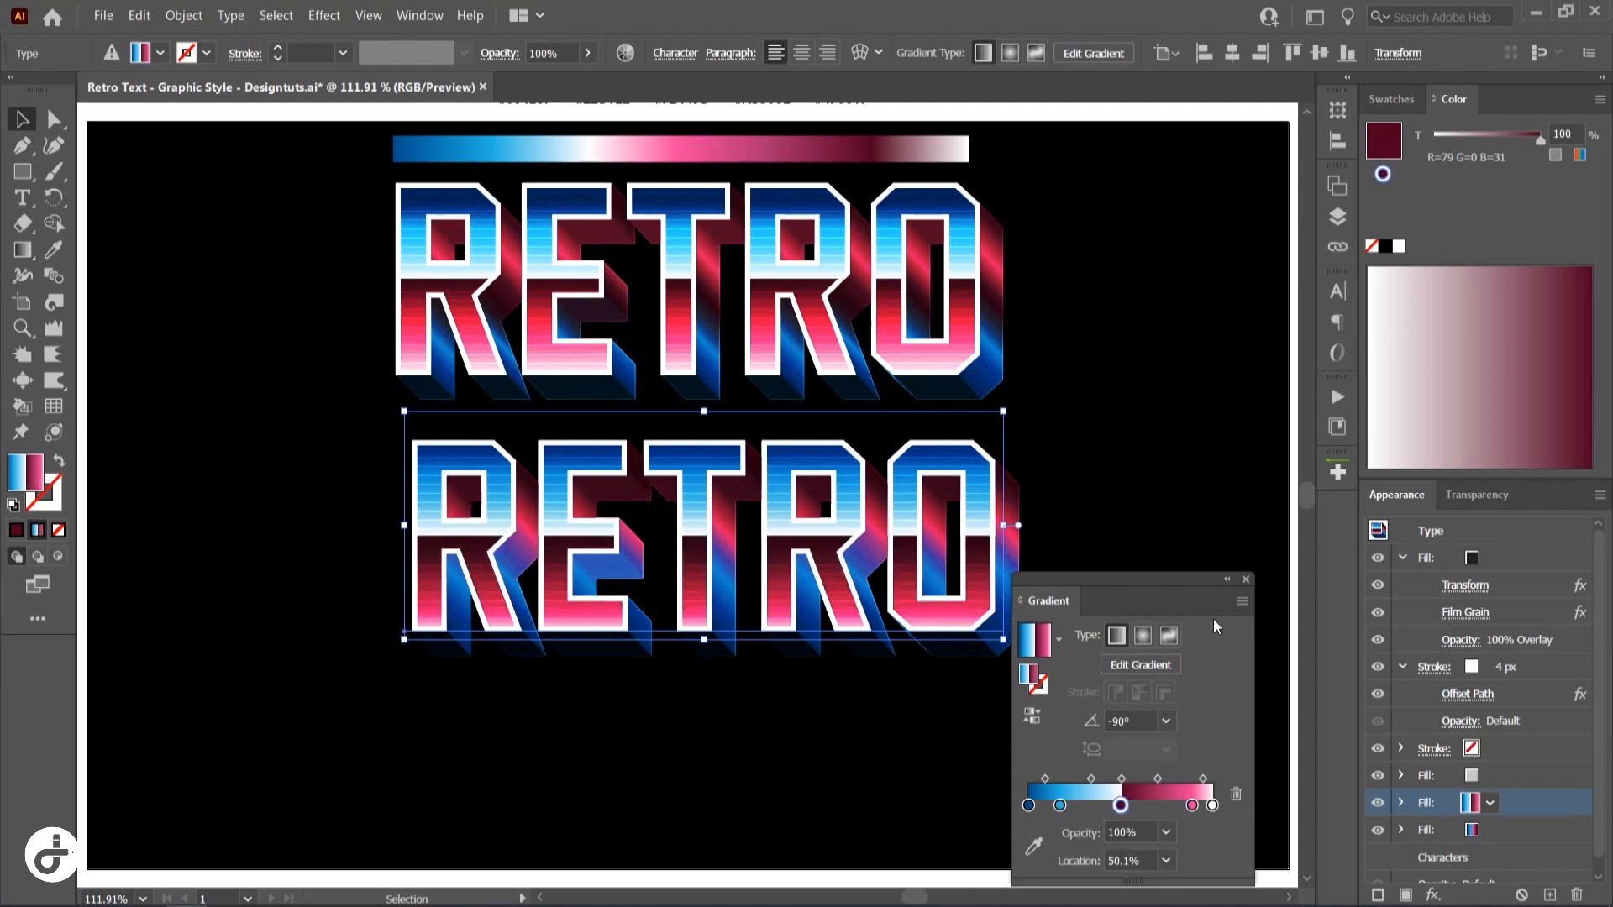
left_click(1246, 580)
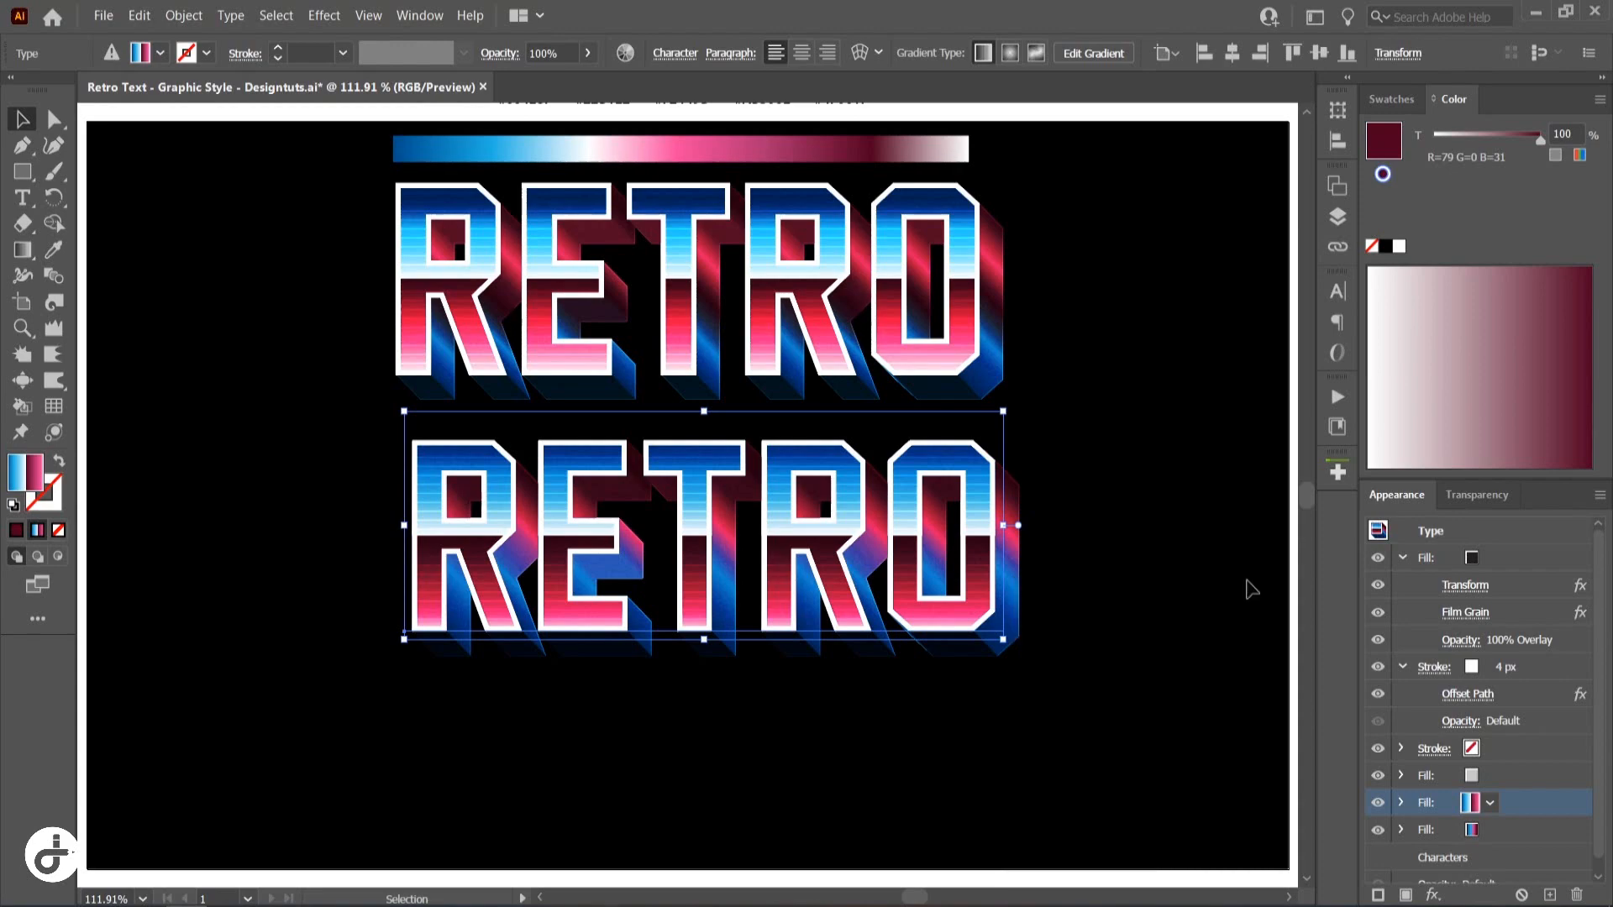
Save the appearance of the lower RETRO text as a new graphic style
left_click(420, 16)
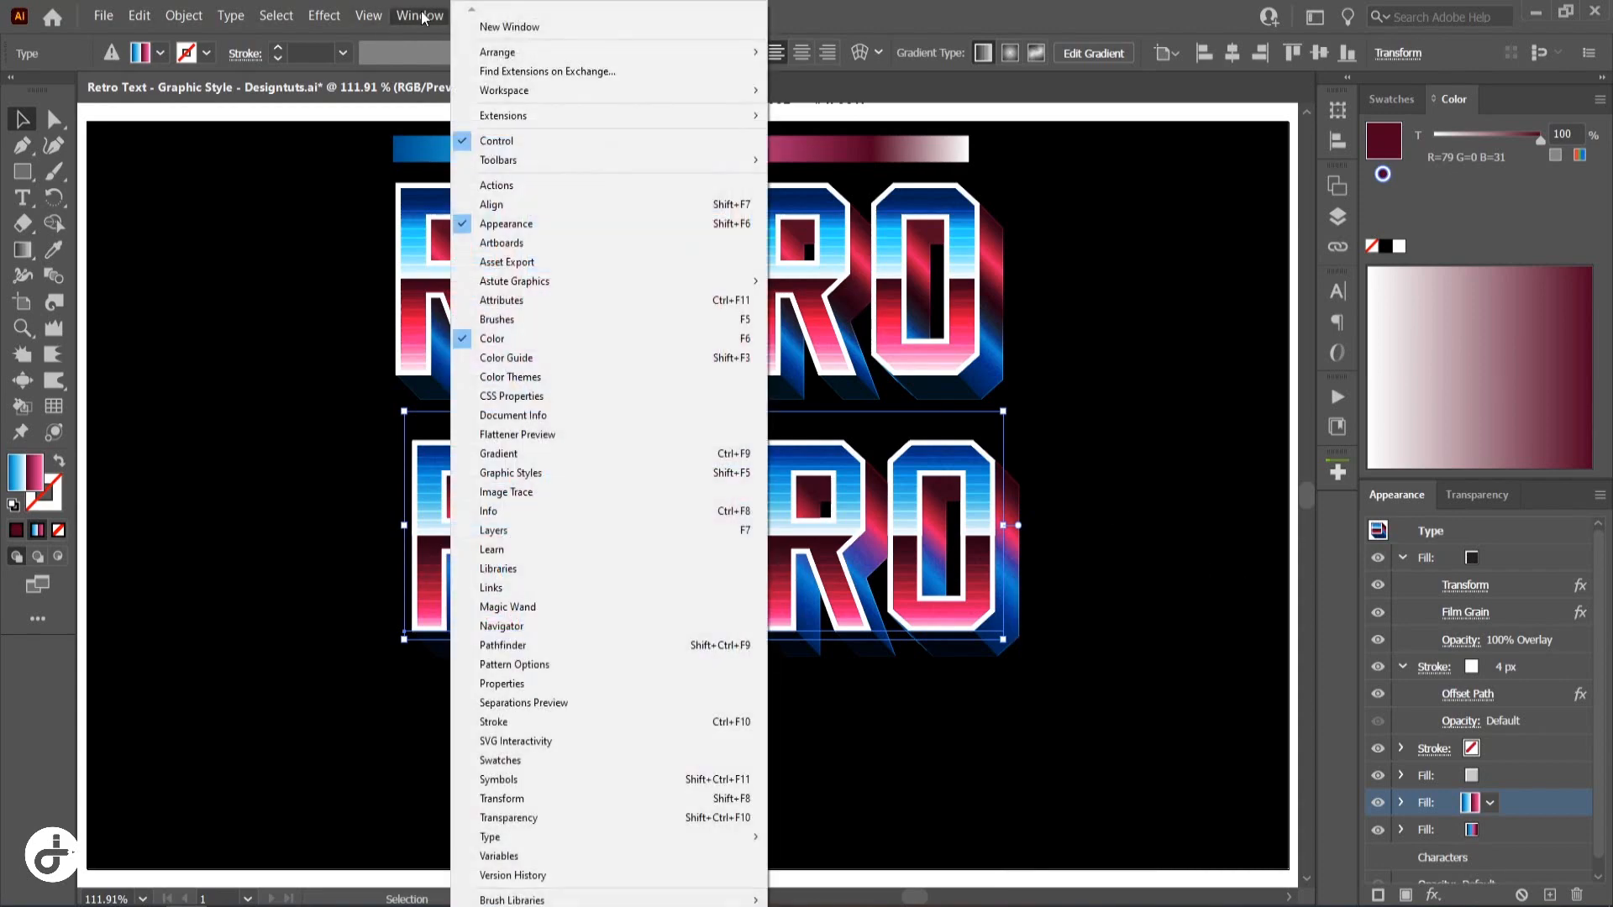
left_click(531, 473)
left_click_drag(578, 522, 1092, 243)
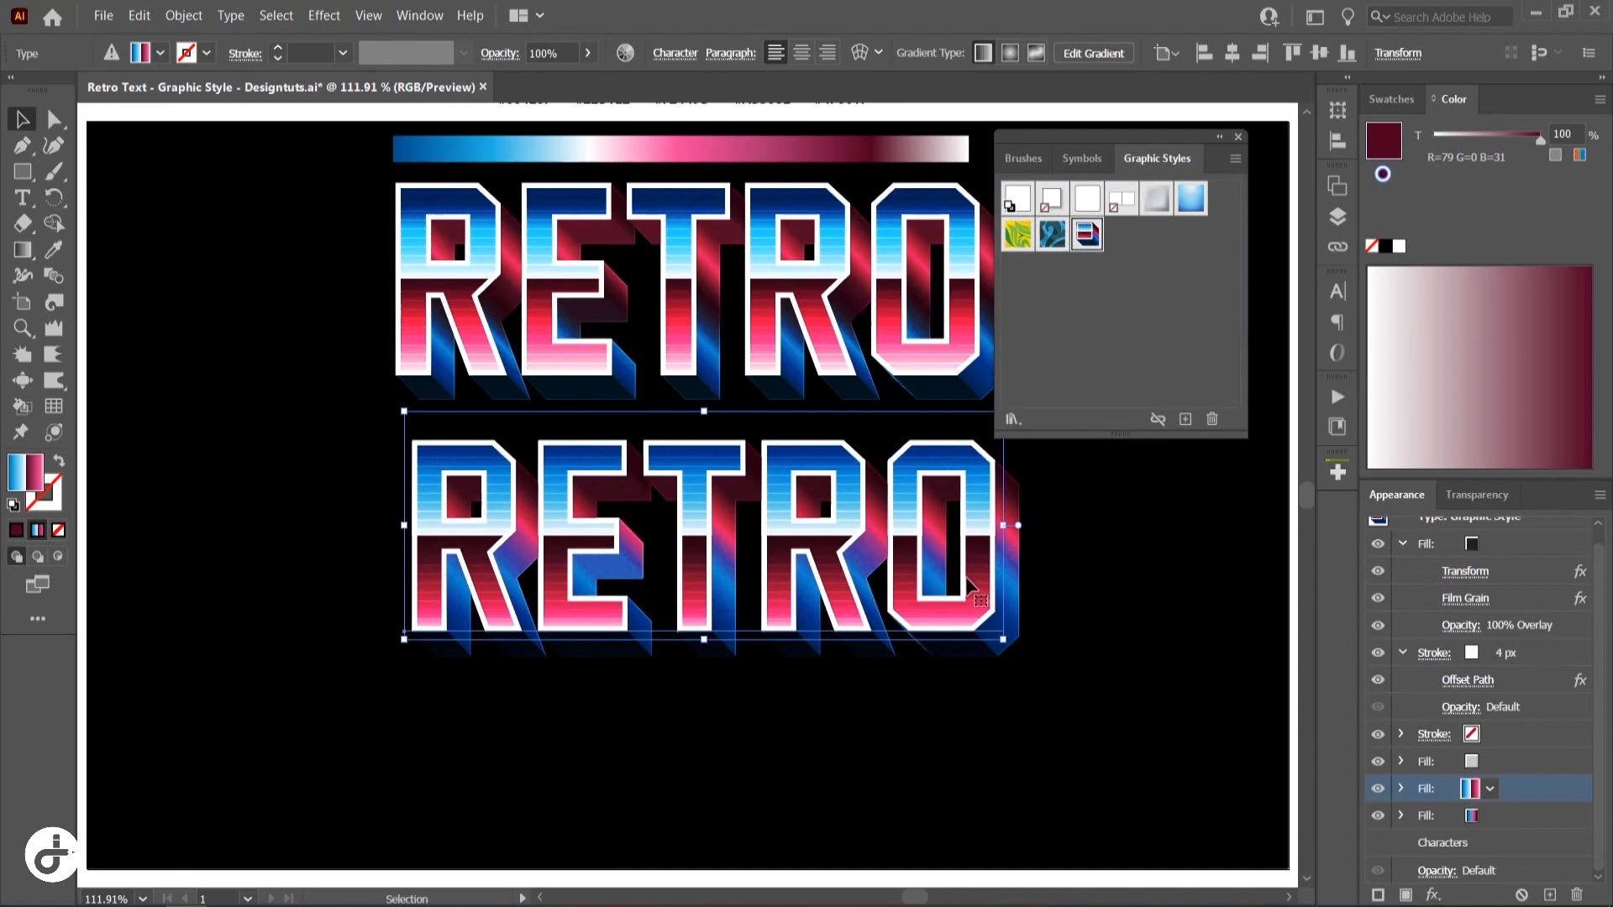
Delete the lower RETRO text and add the text DESIGNTUTS below the remaining RETRO with a white fill
key("Delete")
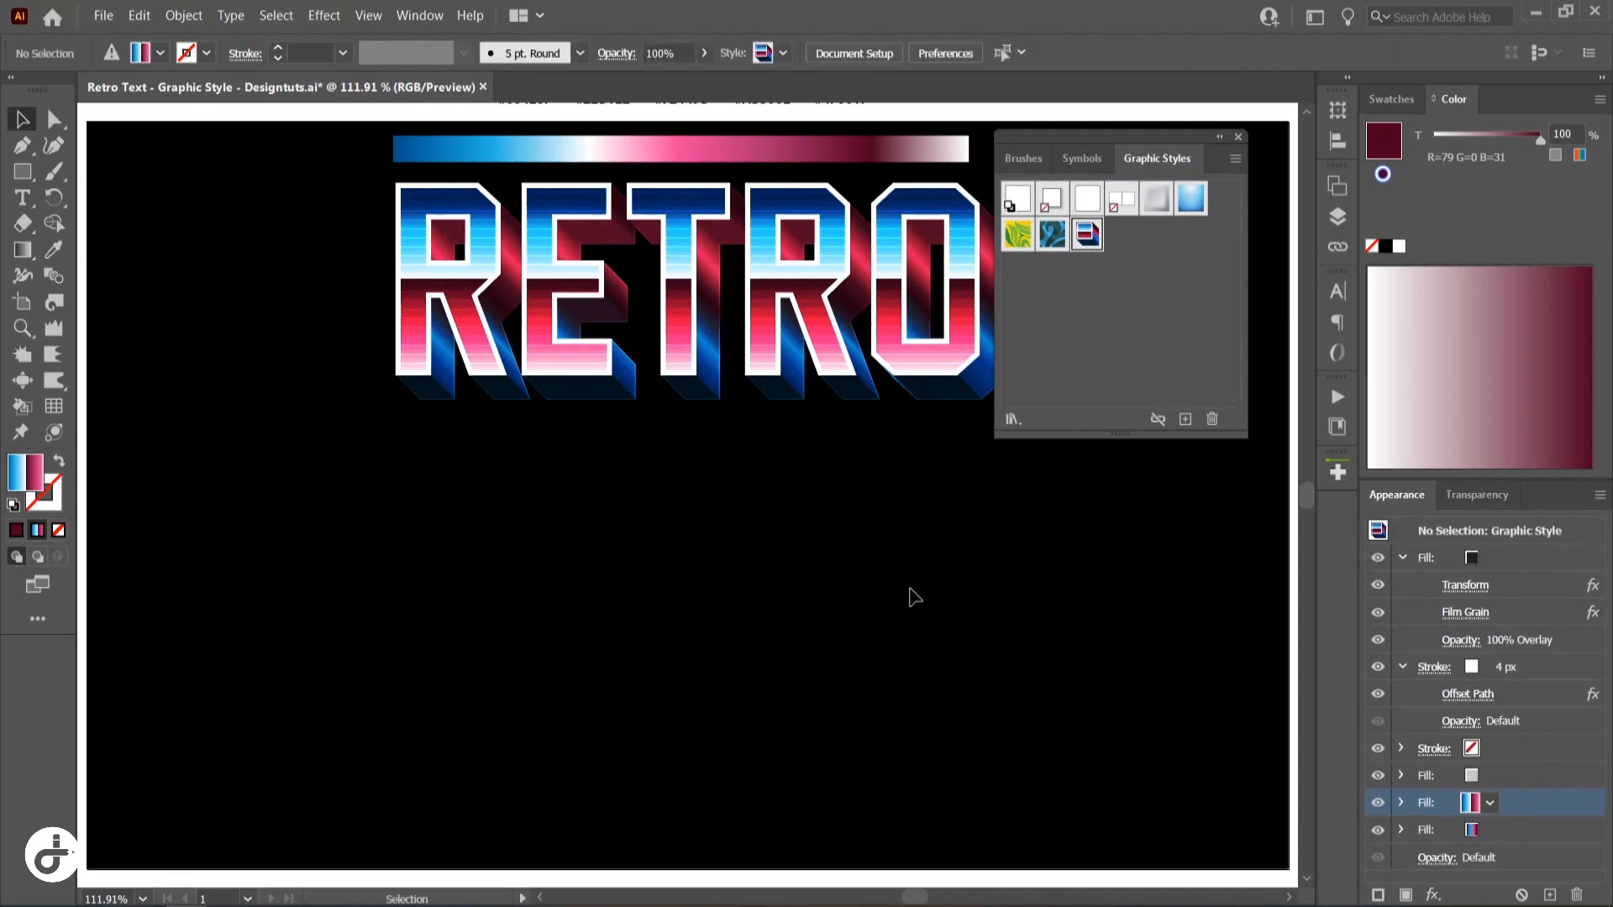
key("t")
left_click(319, 600)
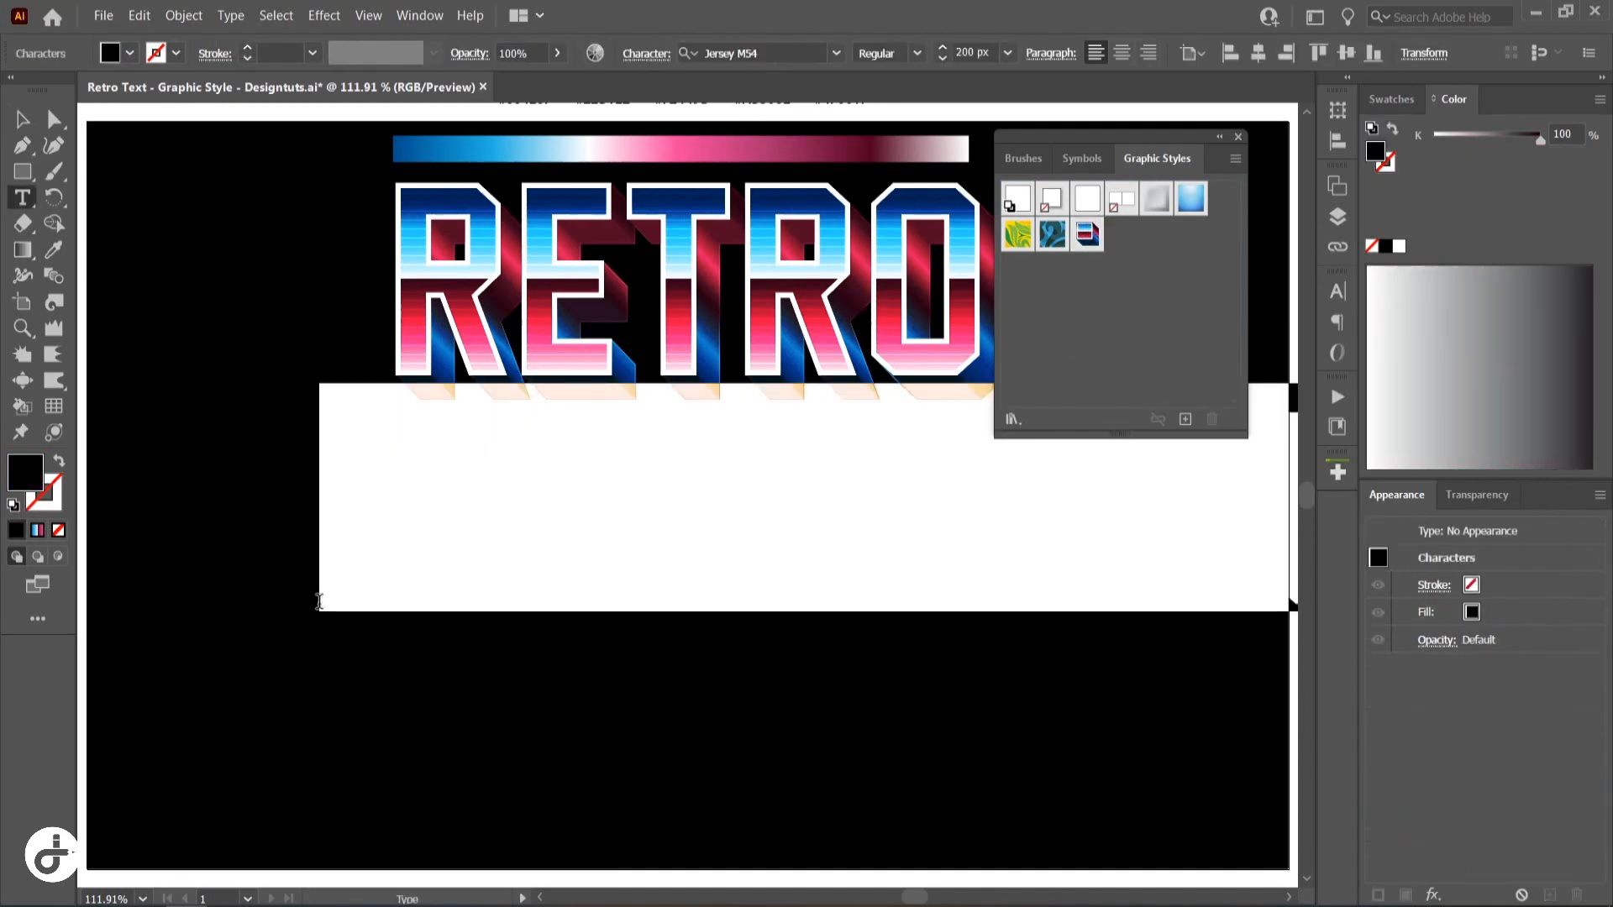
type("RE")
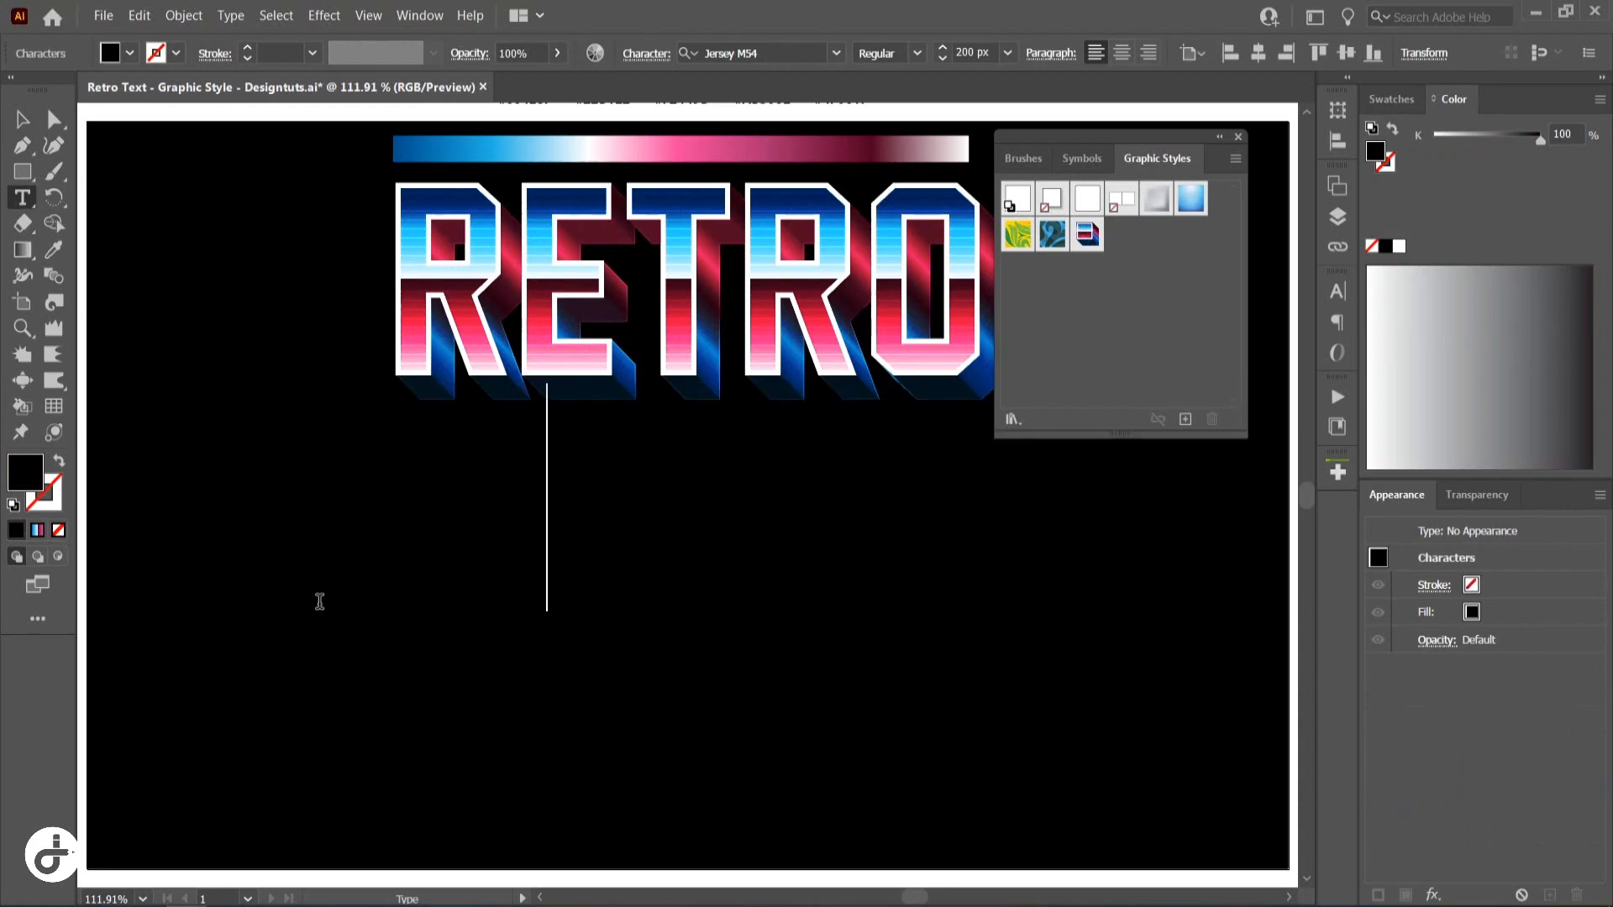
type("TRO")
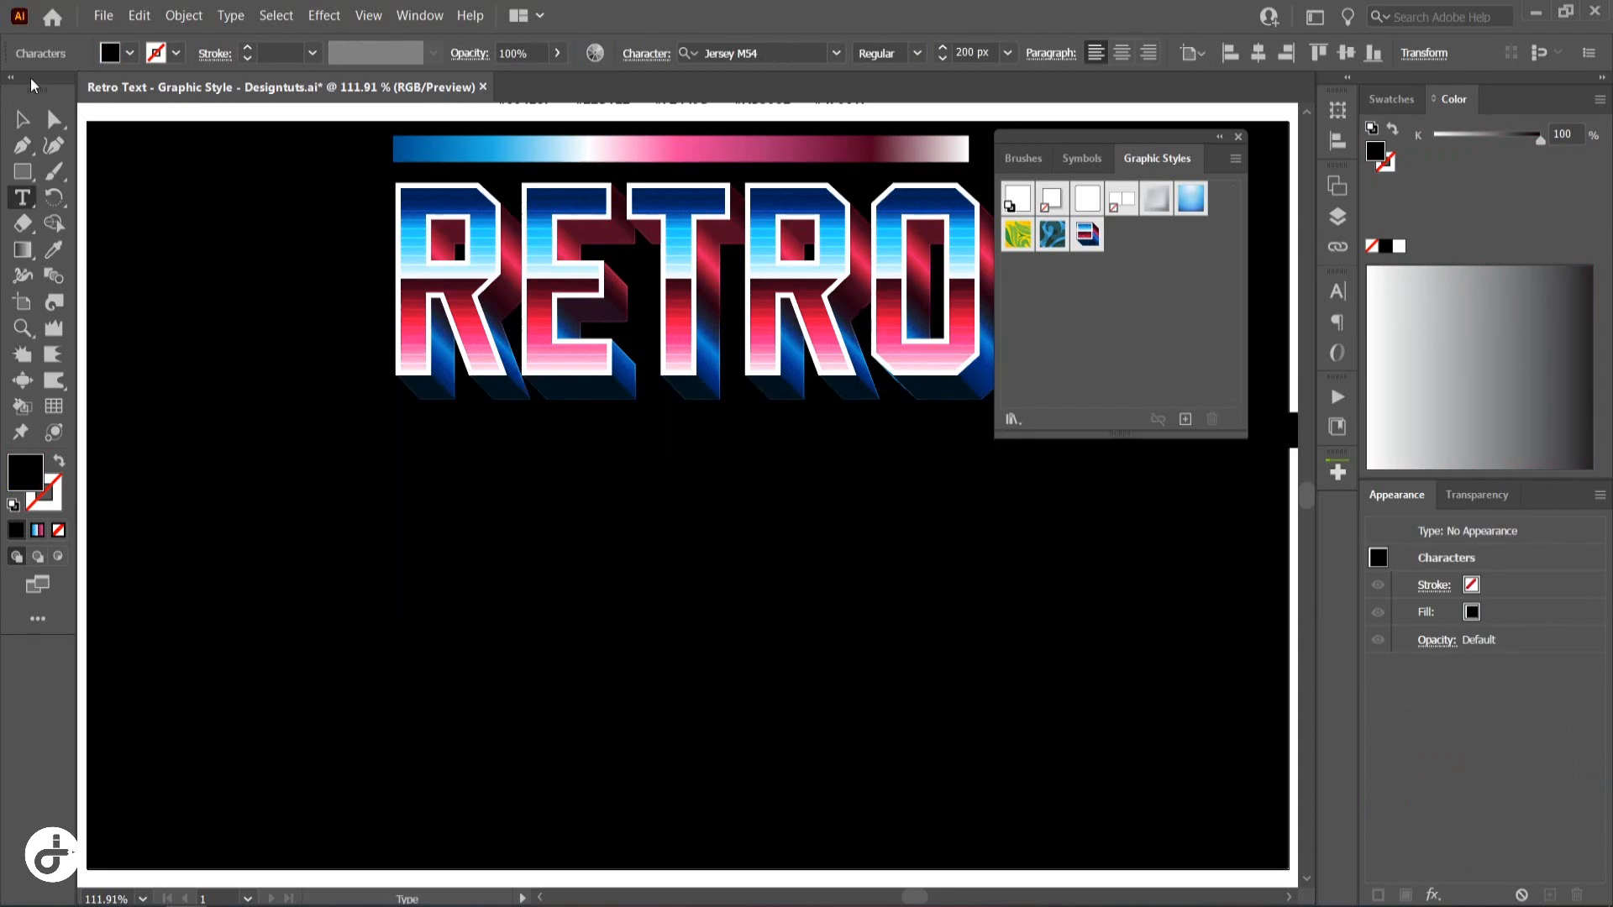
left_click(23, 119)
left_click(1399, 246)
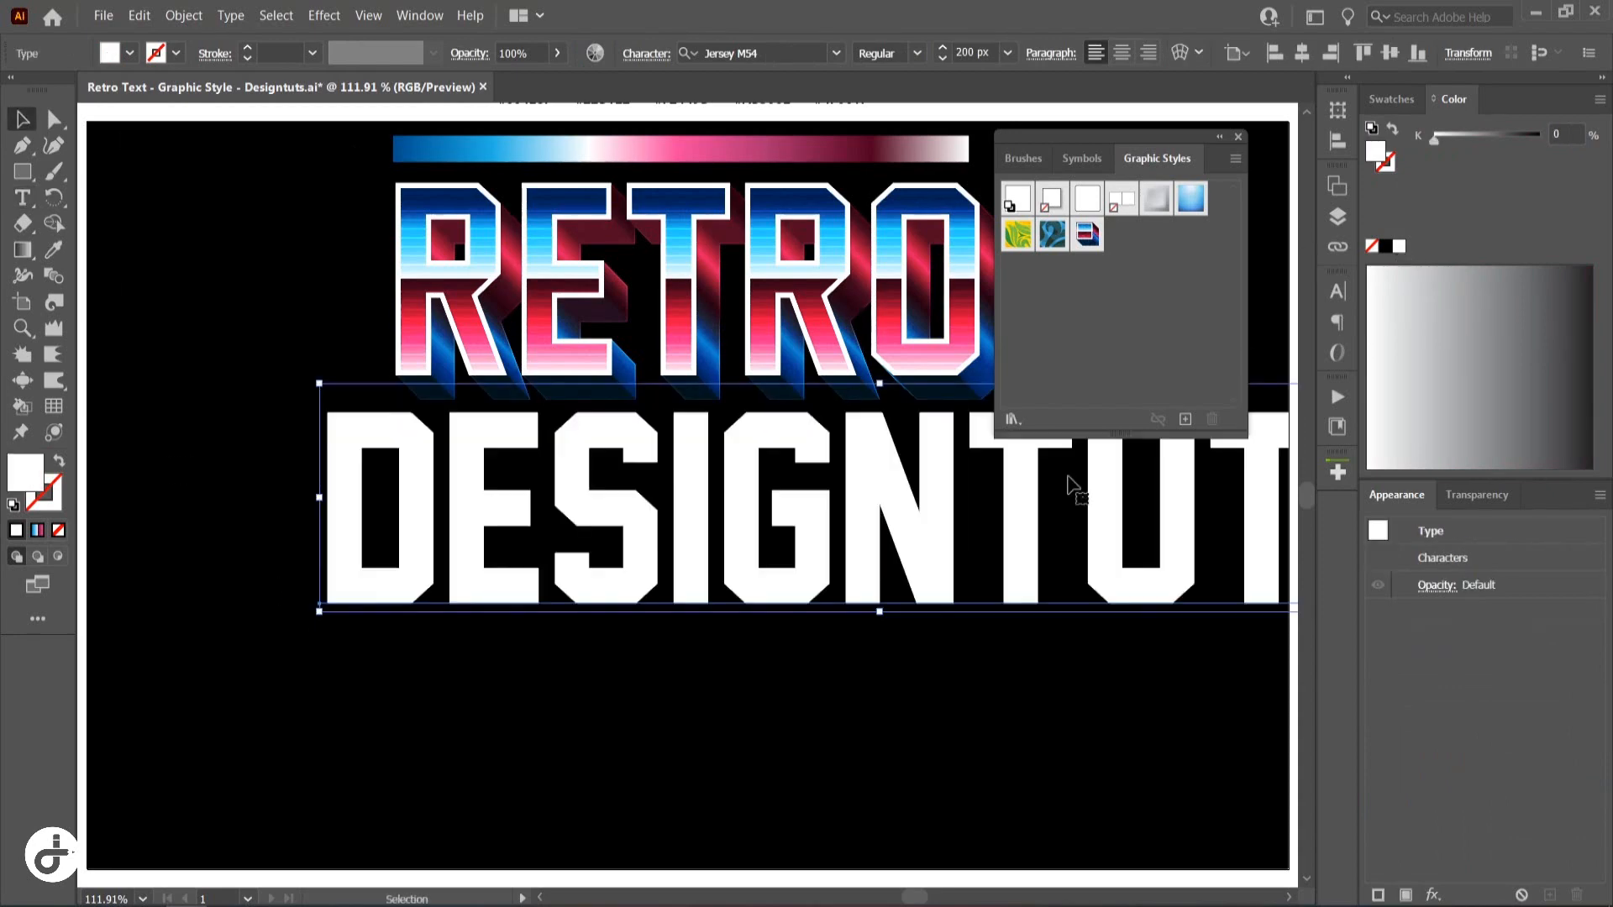
Move the DESIGNTUTS text down and to the left so it fits on the artboard, and apply the saved retro graphic style to it
left_click_drag(1072, 486, 860, 559)
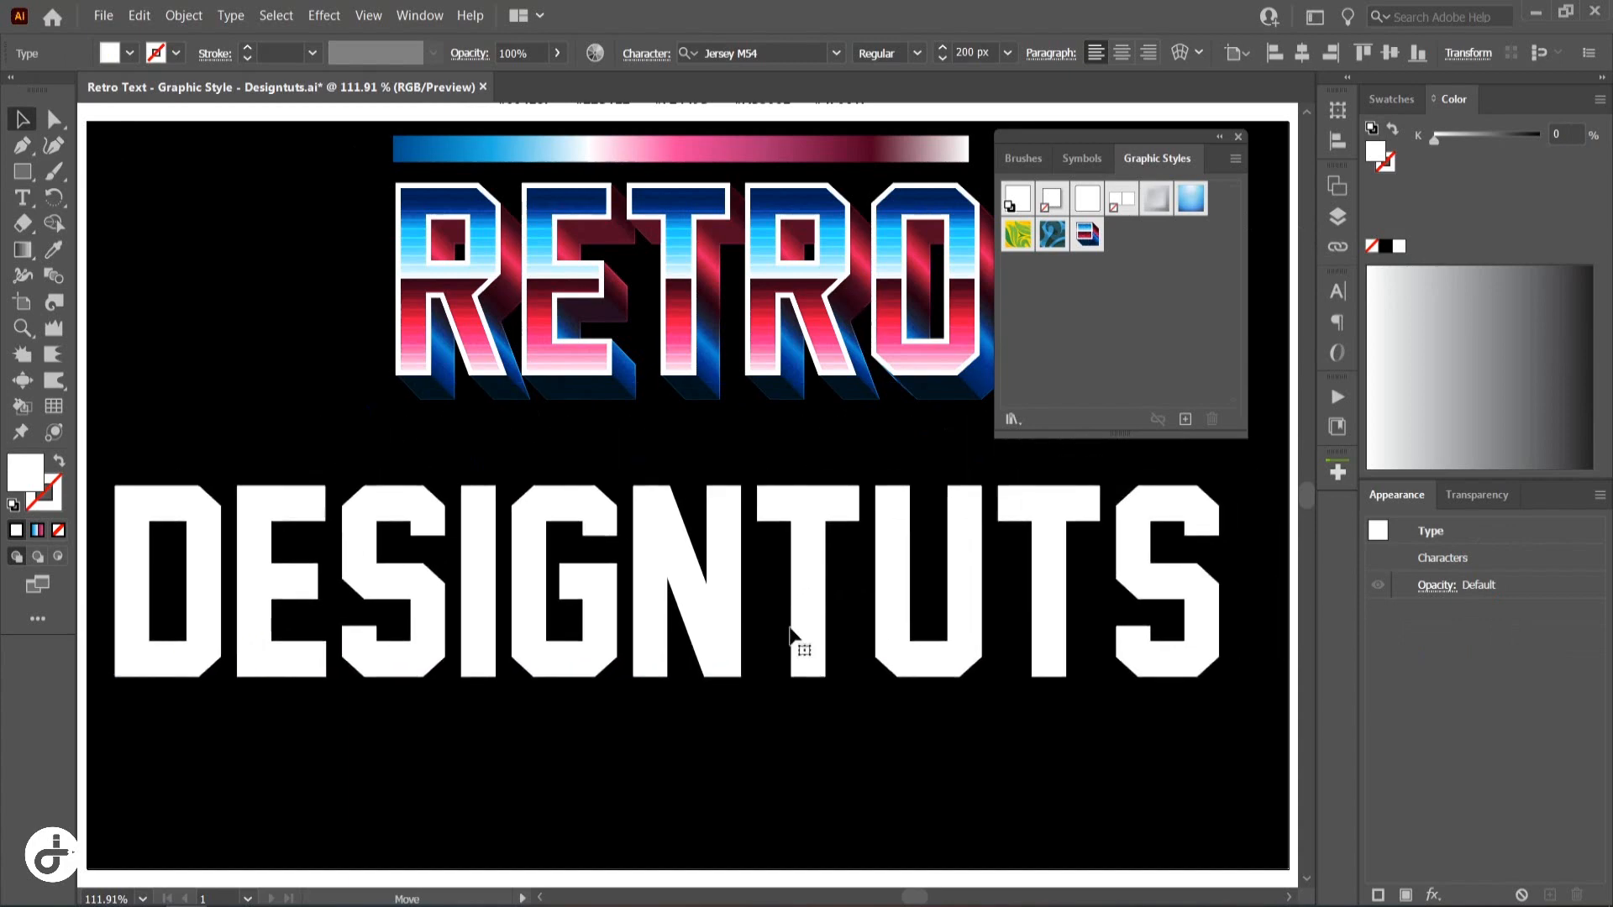
left_click(1092, 238)
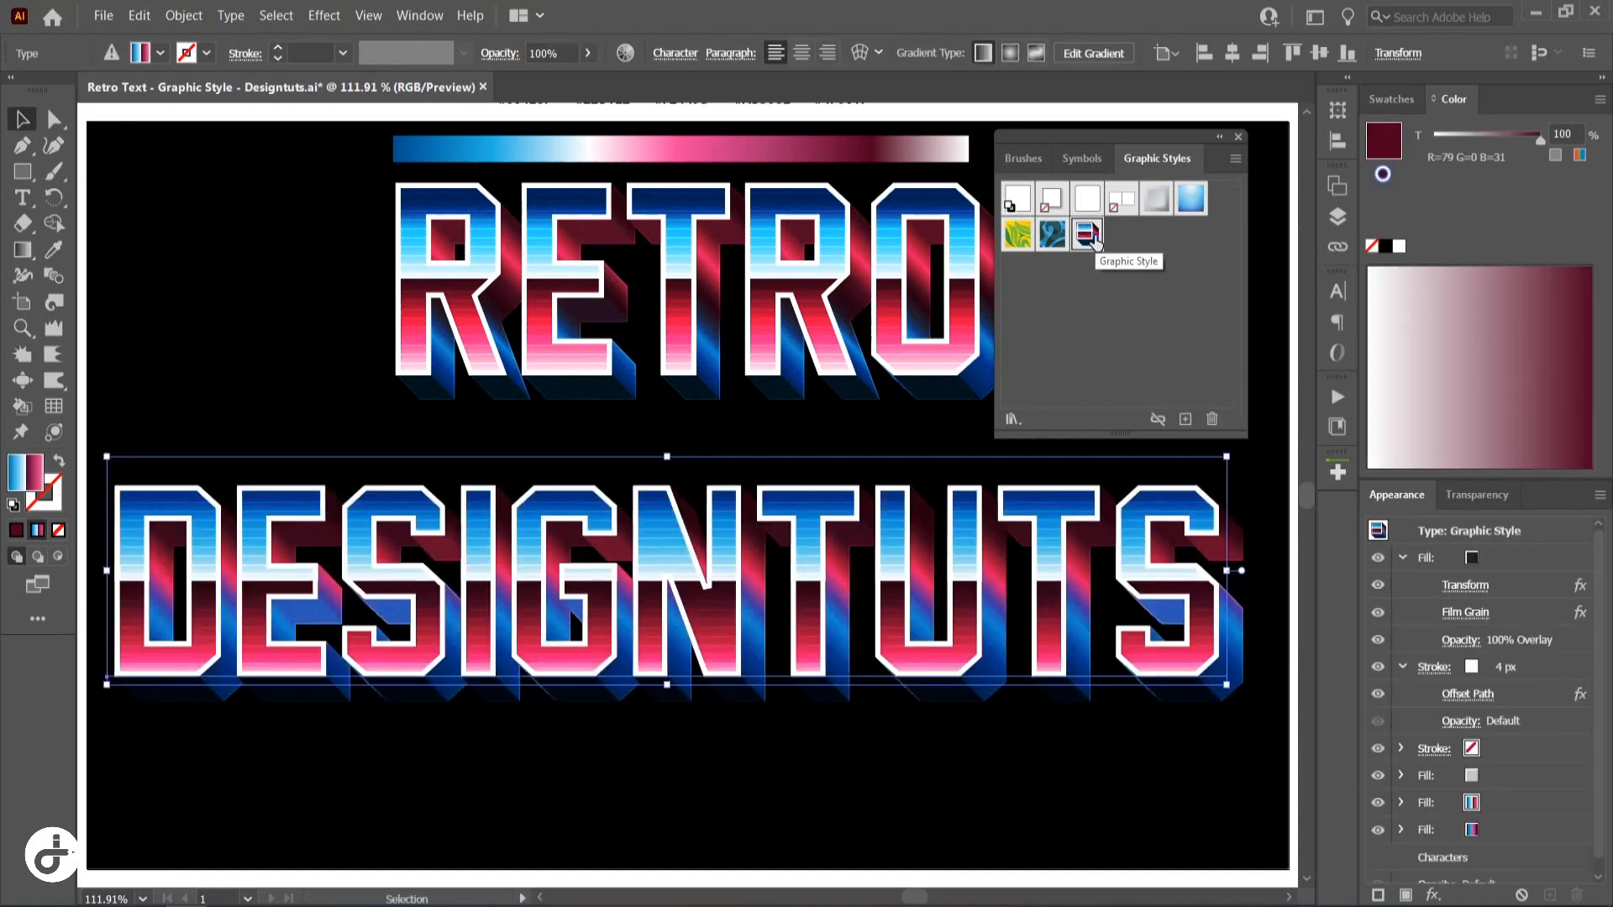
left_click(874, 798)
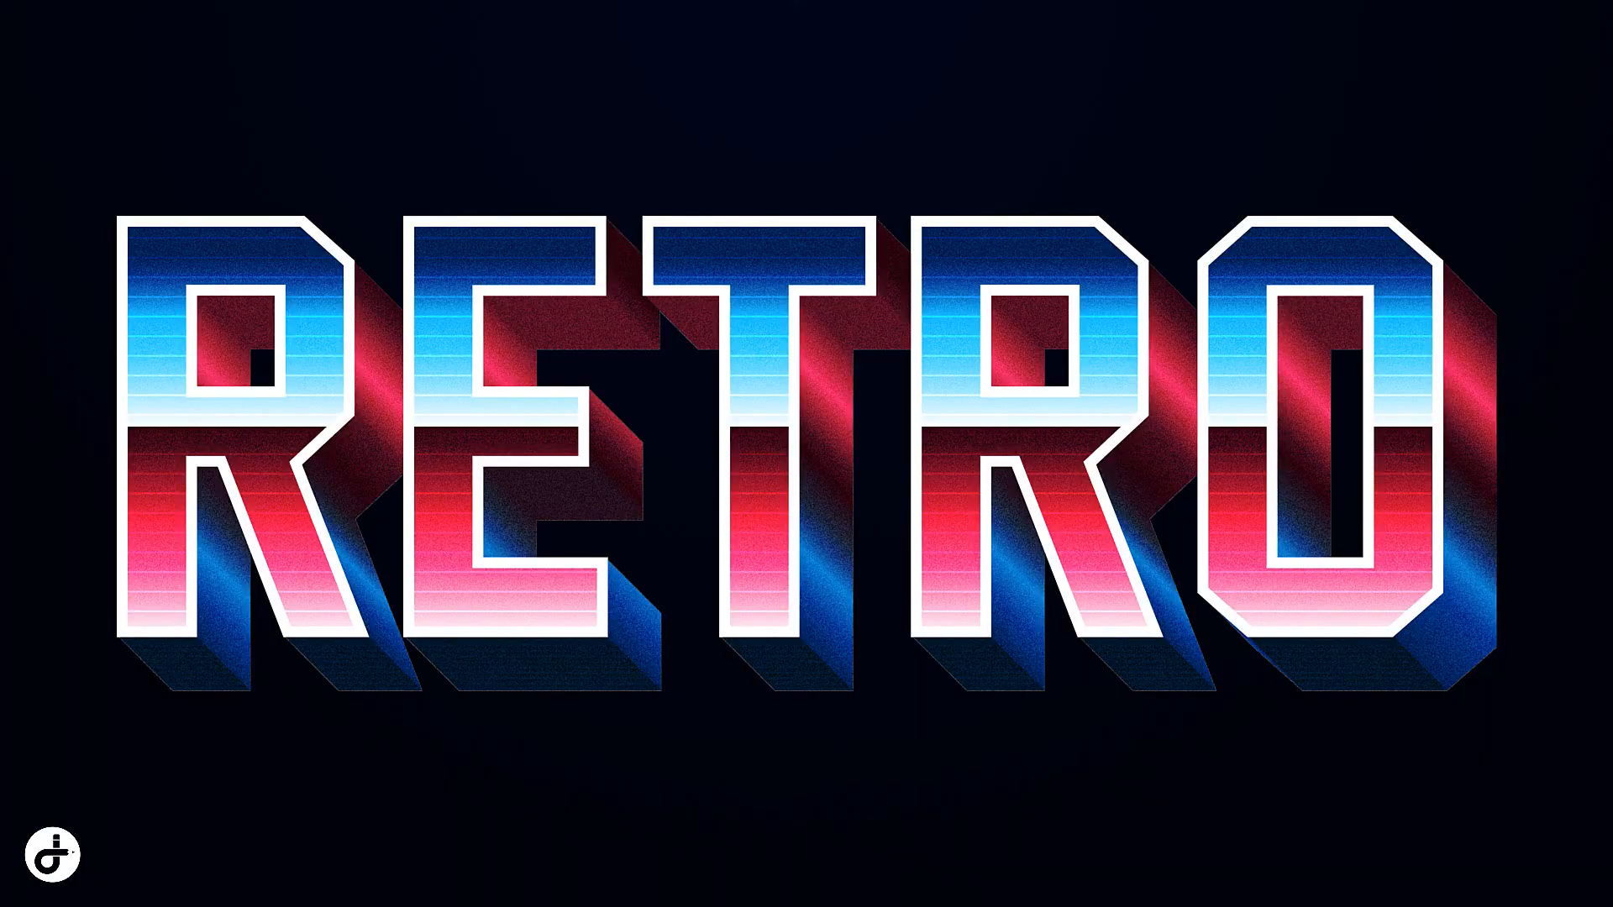